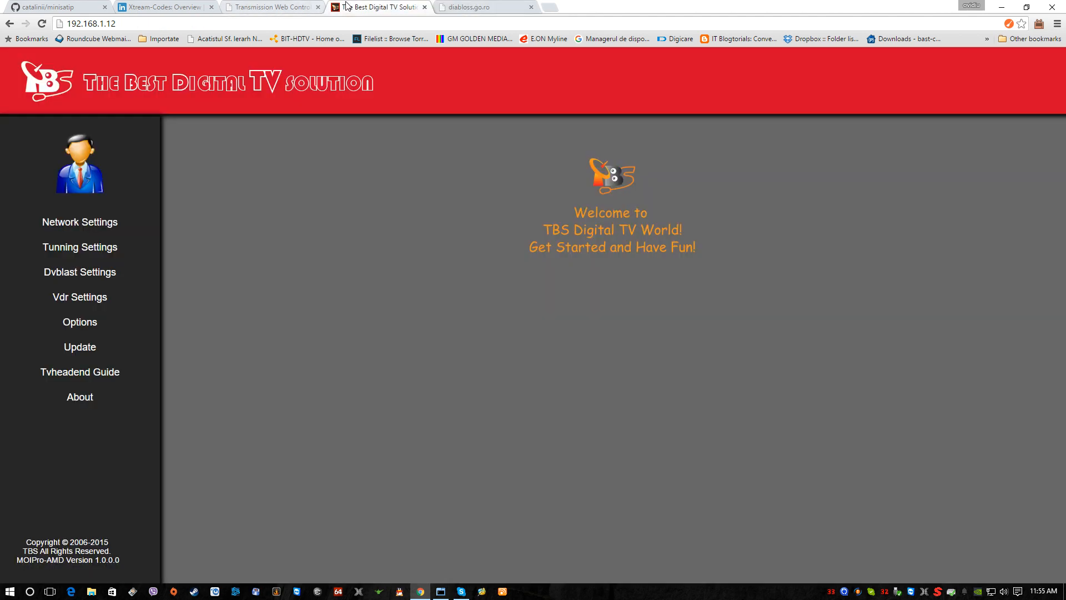
Step: Switch to the TBS web interface and review the program lists of adapters 5, 6, 0, 1 and 3 in the Dvblast settings
left_click(355, 7)
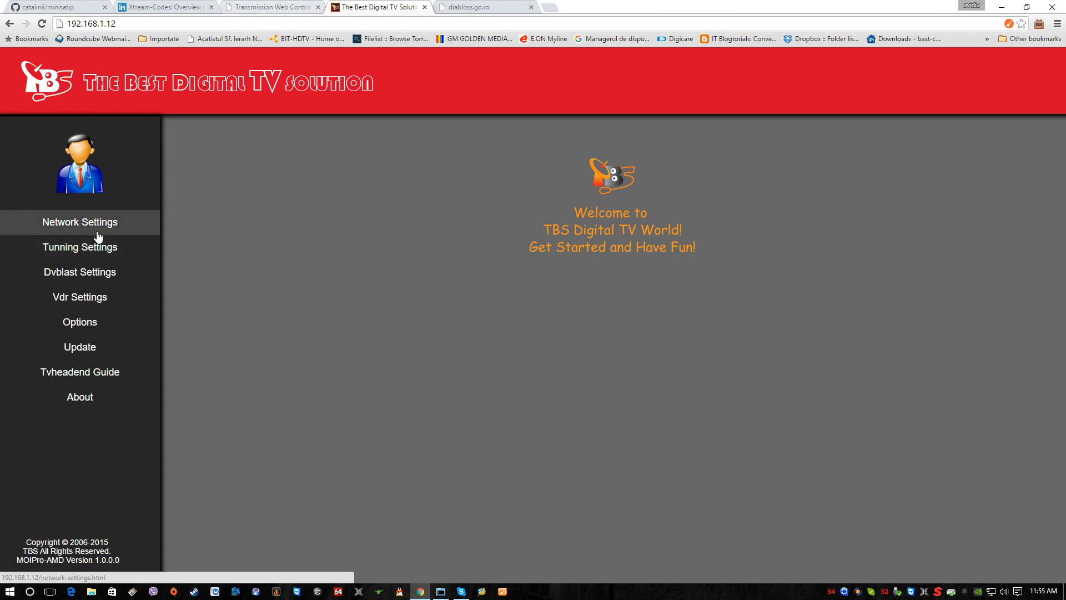
left_click(93, 276)
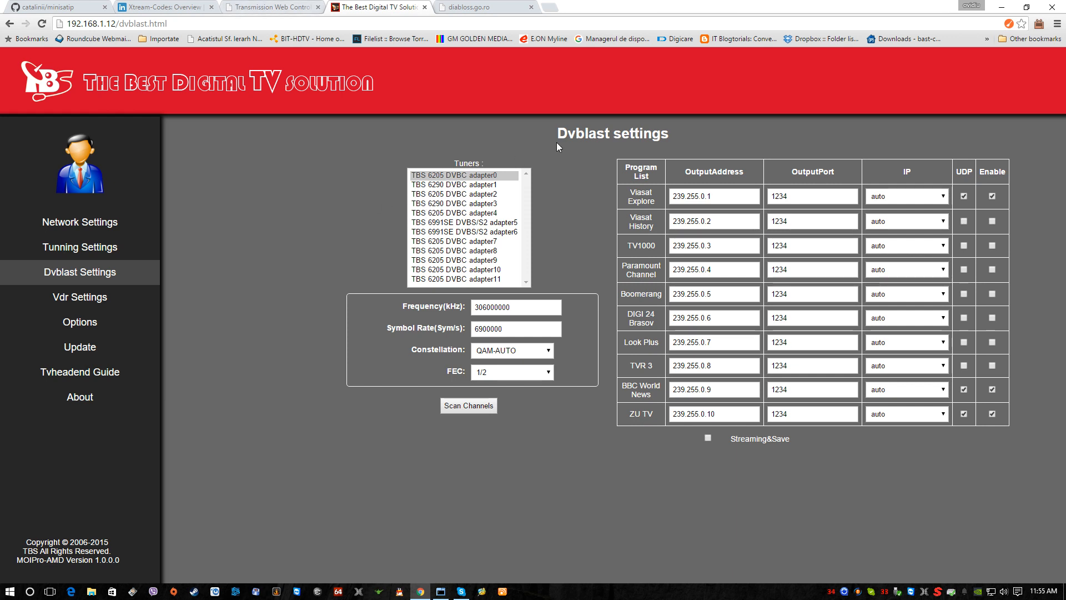
left_click(453, 223)
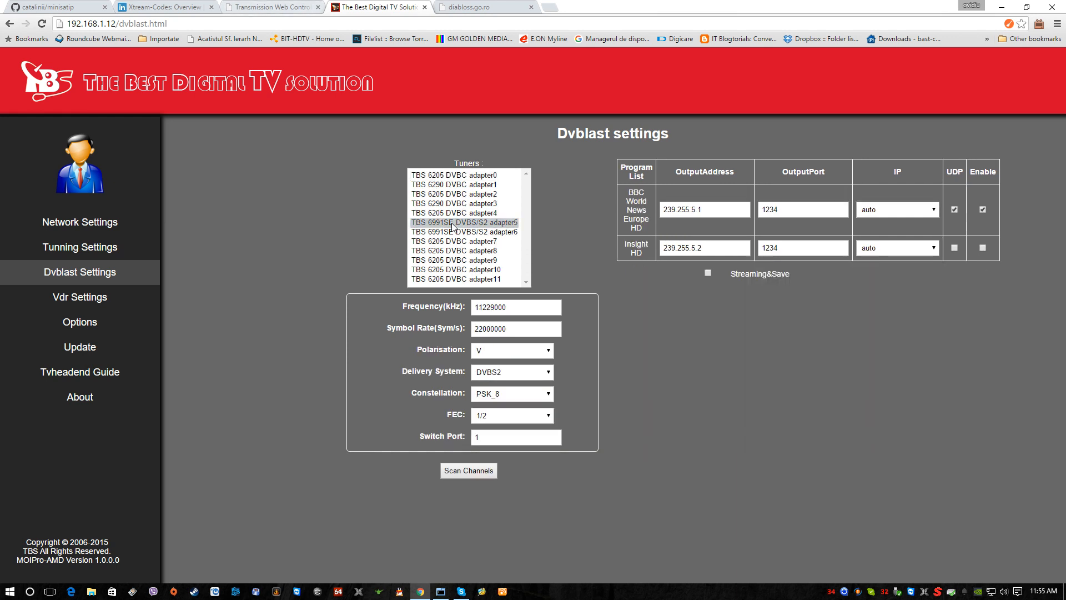
left_click(454, 233)
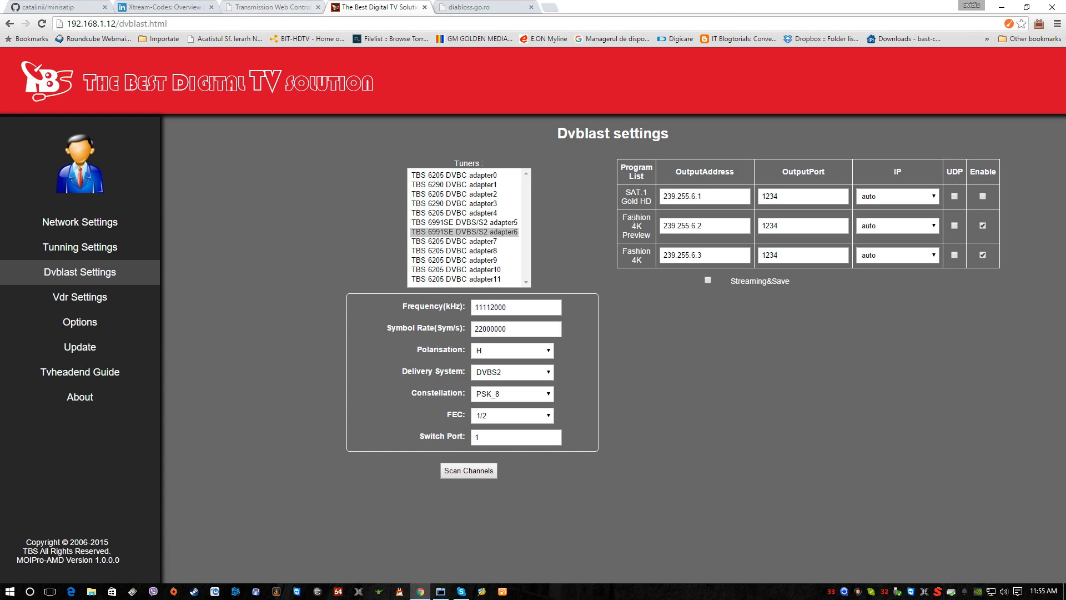
left_click(450, 175)
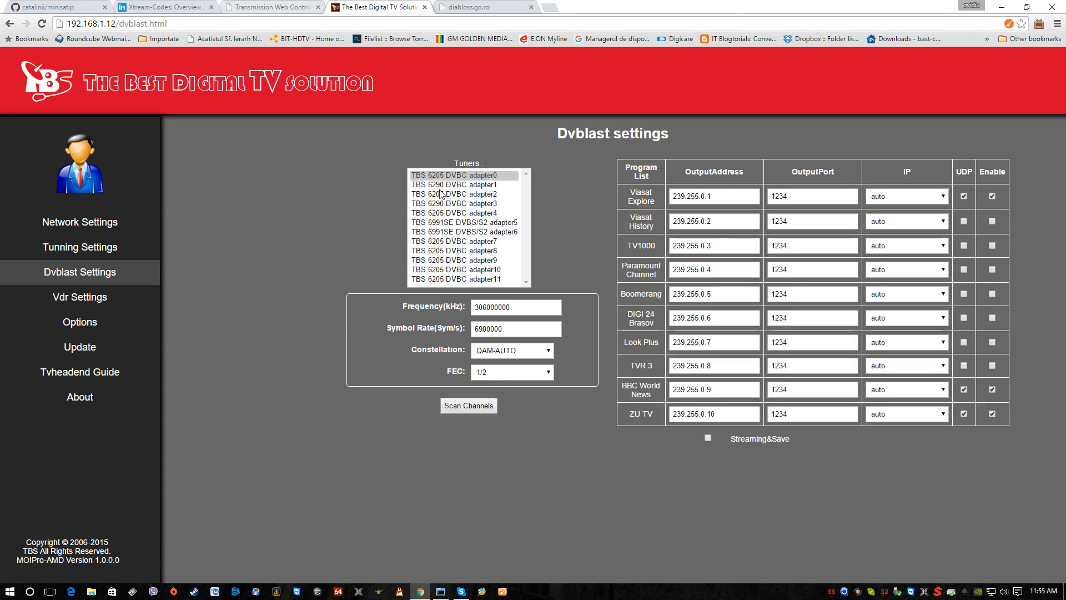
left_click(439, 187)
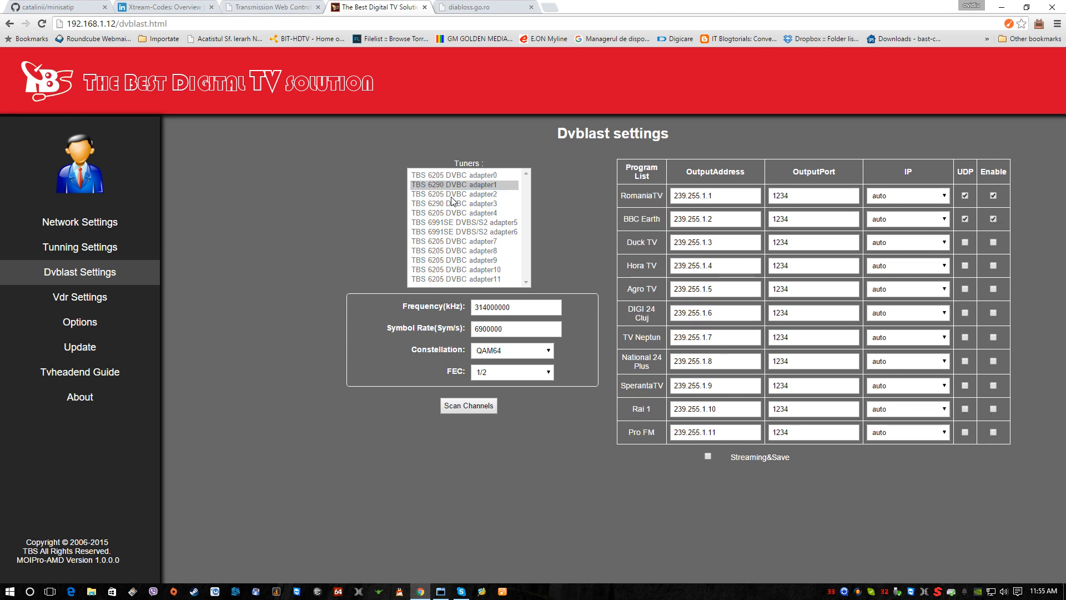
left_click(451, 202)
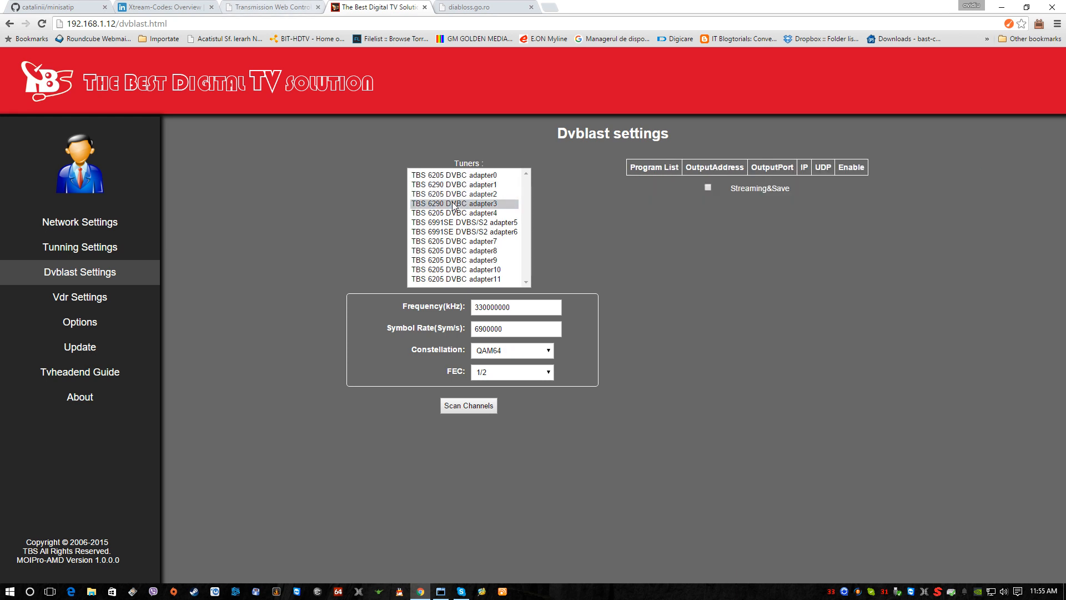
left_click(452, 186)
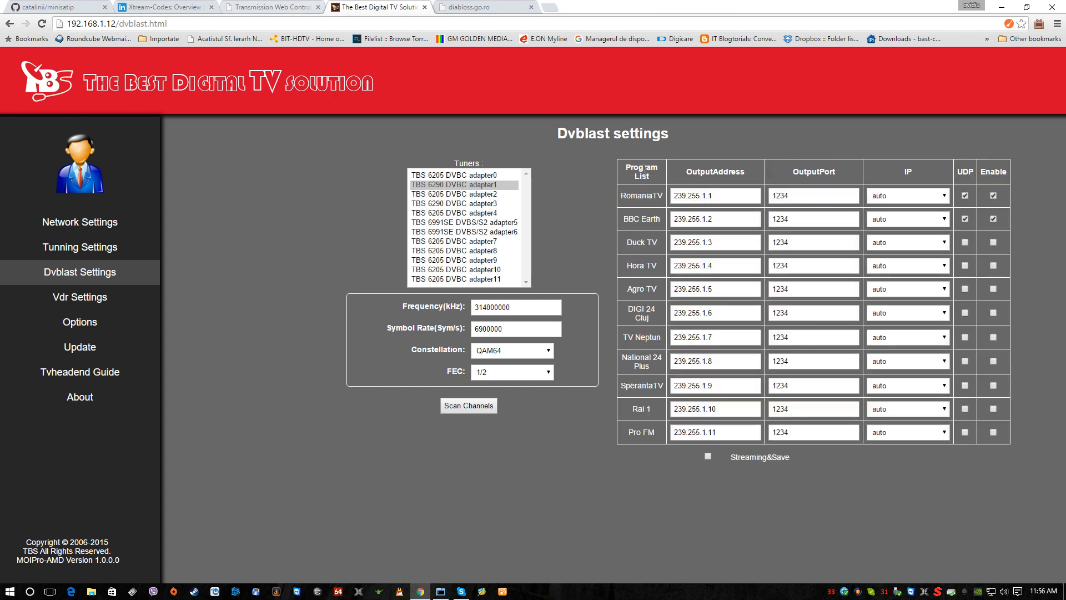
Step: For adapter0, turn off UDP for Viasat Explore and enable Streaming&Save
left_click(473, 176)
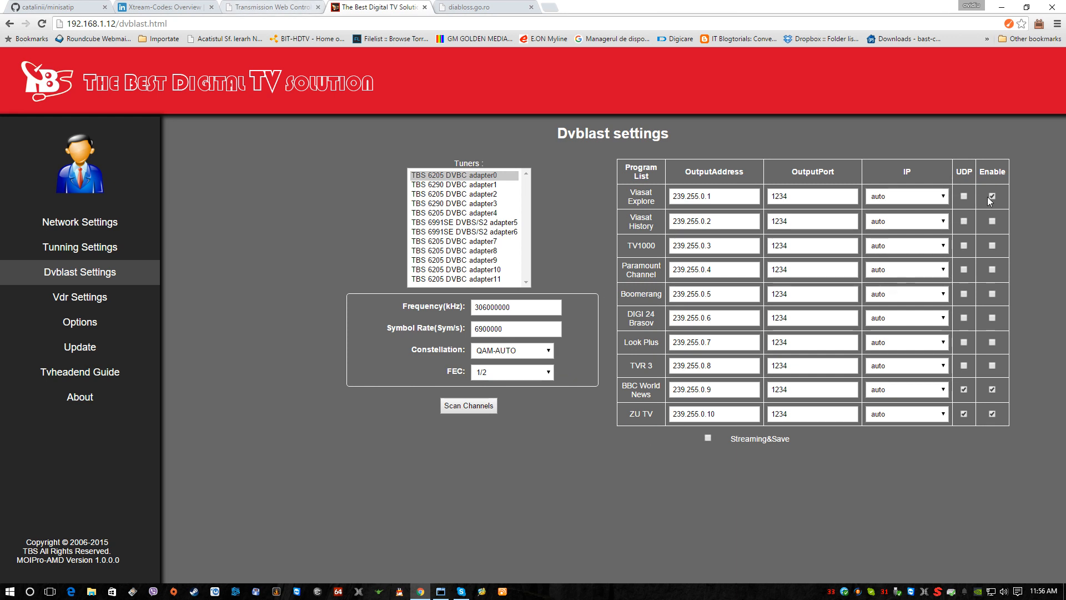
left_click(707, 437)
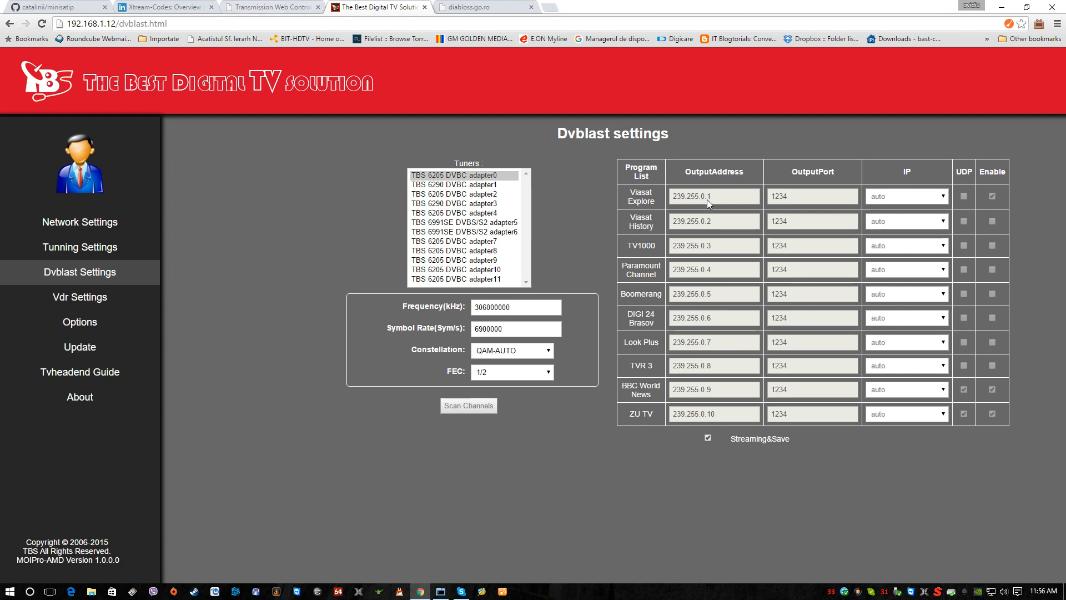
Step: Switch to the Xtream Codes panel and expand the options of all four streams in the stream management list
left_click(469, 8)
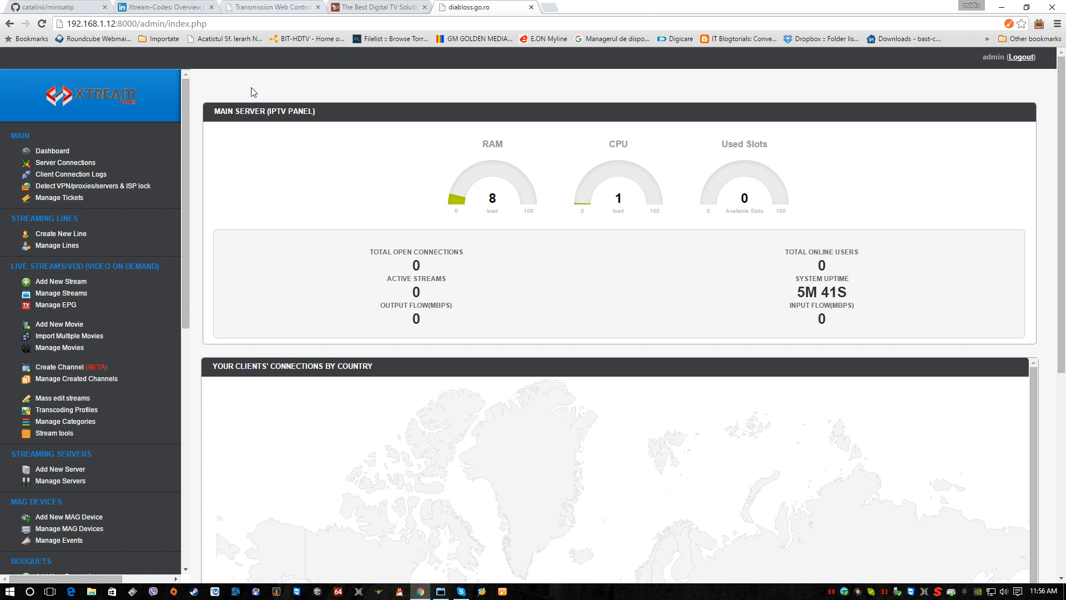
left_click(55, 293)
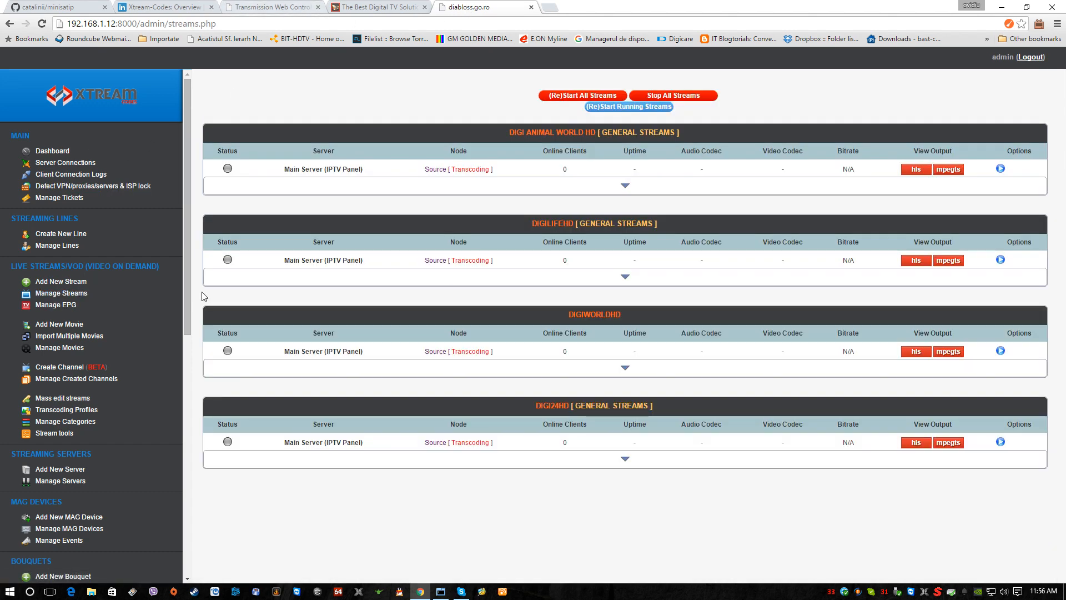
left_click(626, 184)
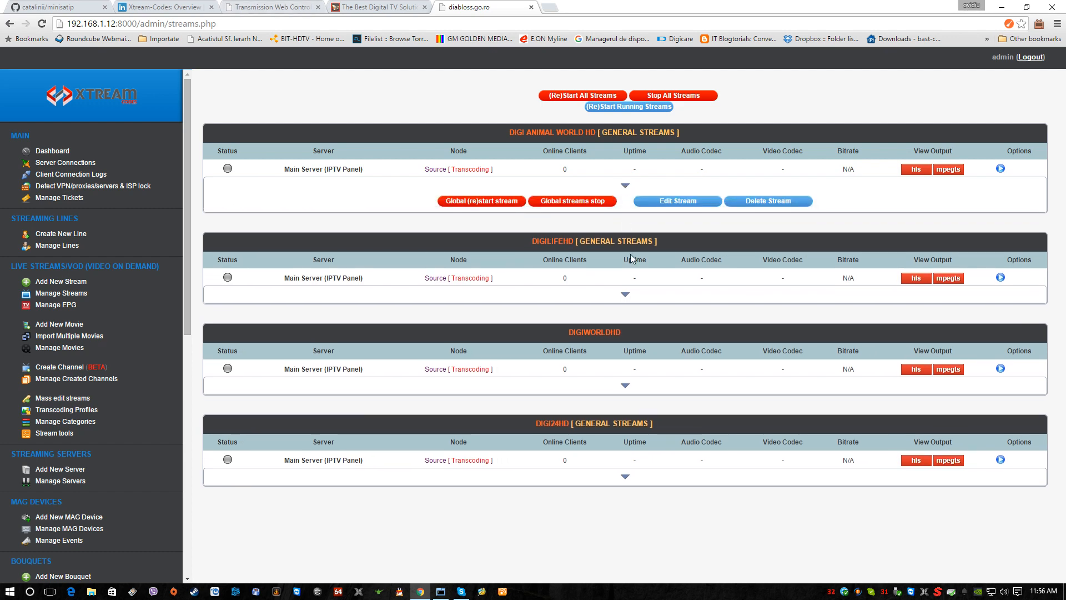
left_click(626, 295)
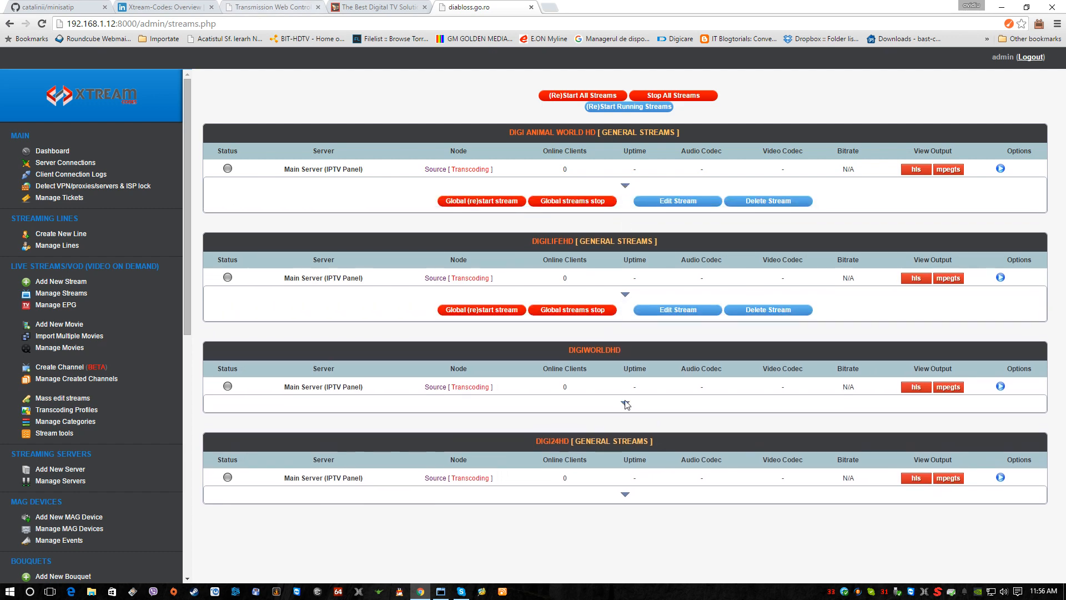
left_click(626, 404)
left_click(625, 515)
Step: Open the Digi Animal World HD stream for editing and copy its live stream URL
left_click(659, 206)
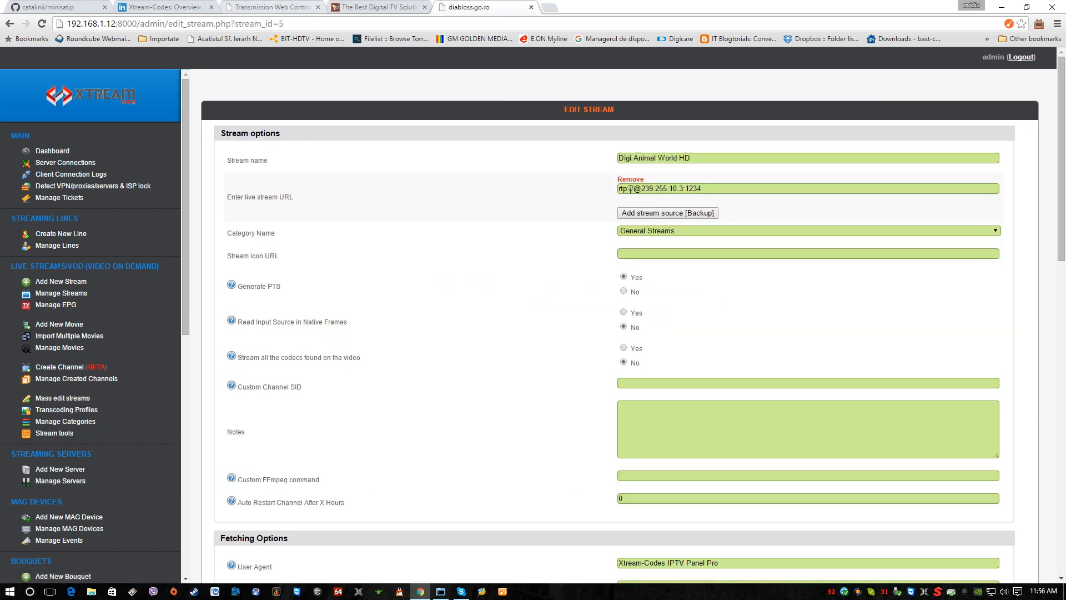
left_click_drag(714, 189, 610, 182)
right_click(624, 188)
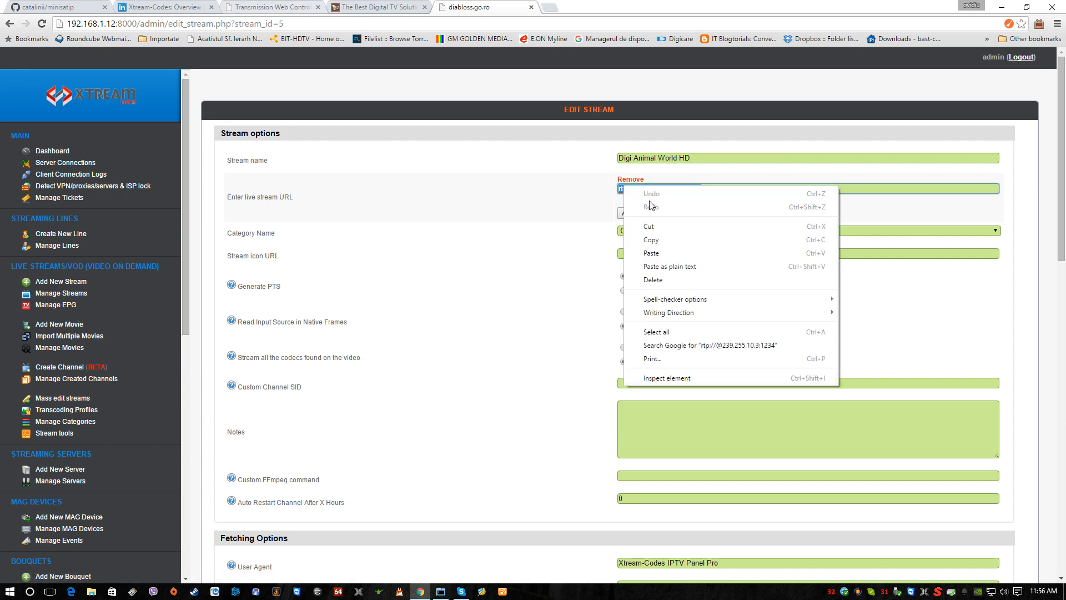
left_click(670, 239)
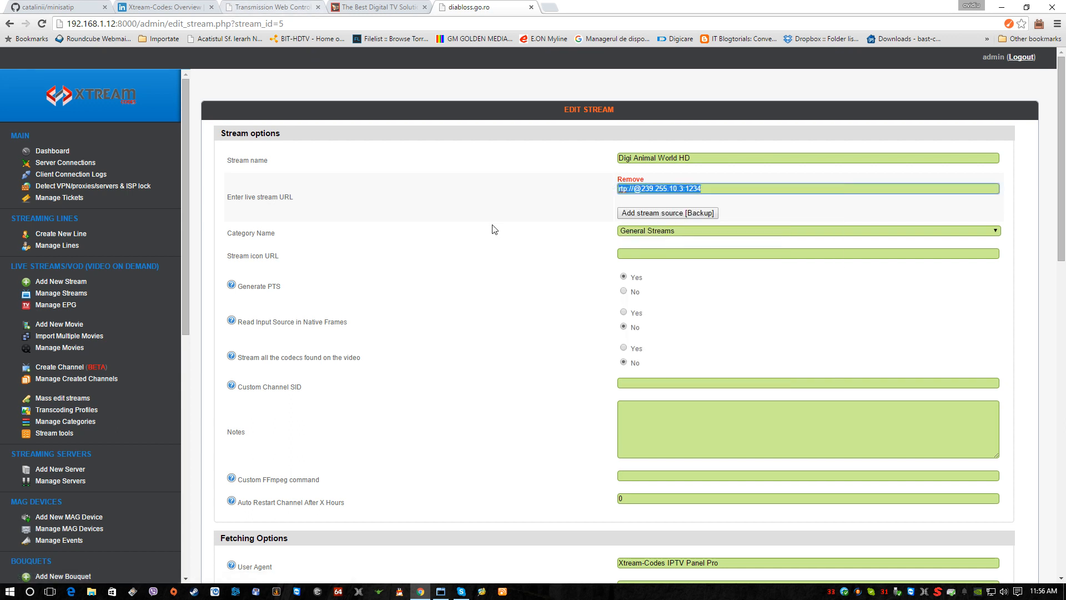
Step: Start adding a new stream with Import one stream selected and name it "viasat explore" after the channel in the Dvblast settings
left_click(62, 282)
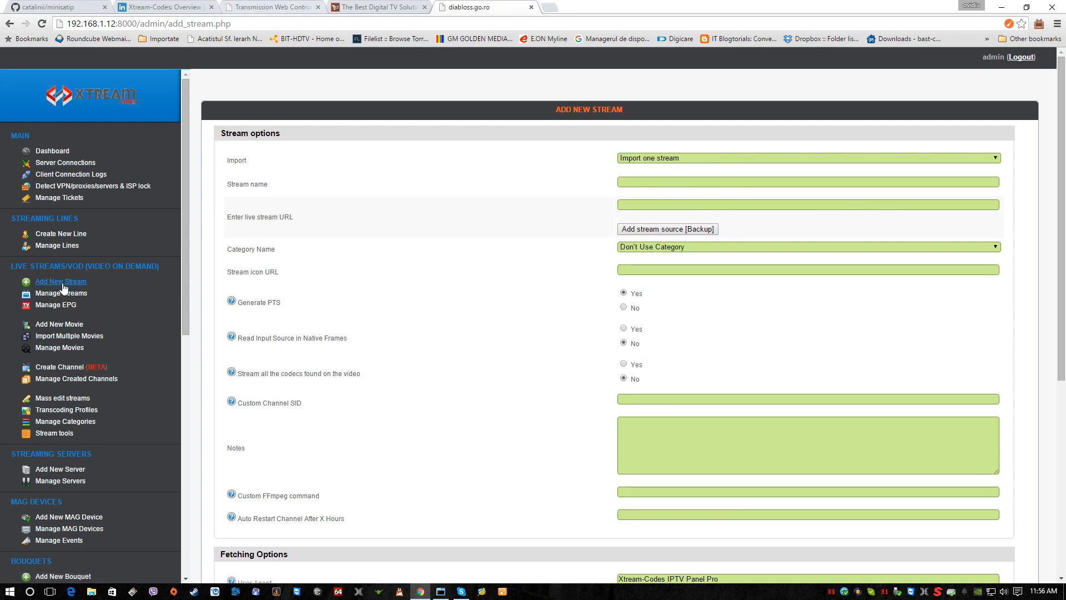
left_click(651, 158)
left_click(645, 172)
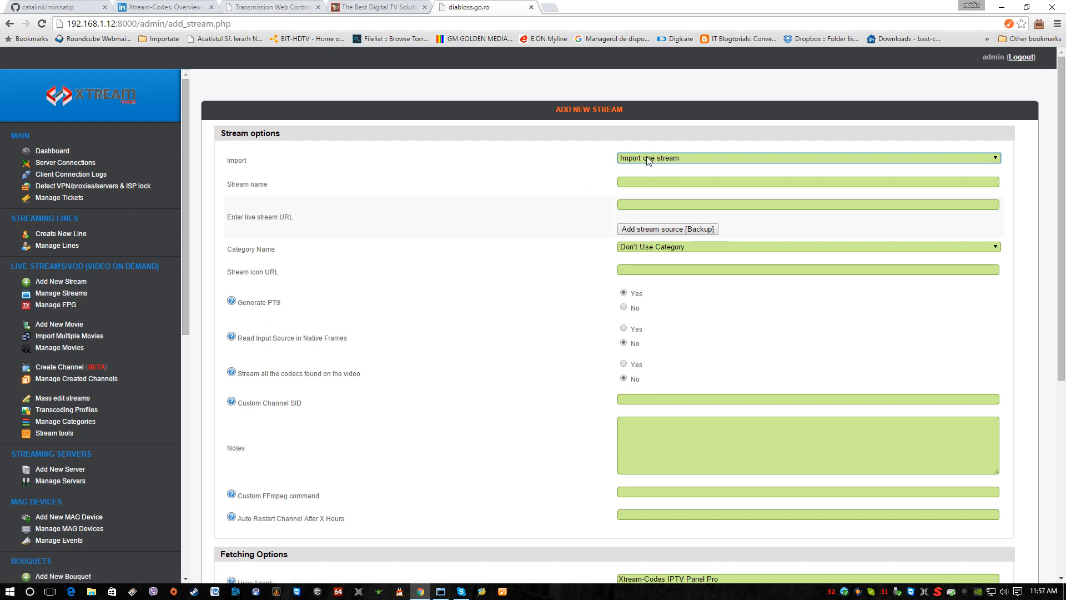
left_click(627, 183)
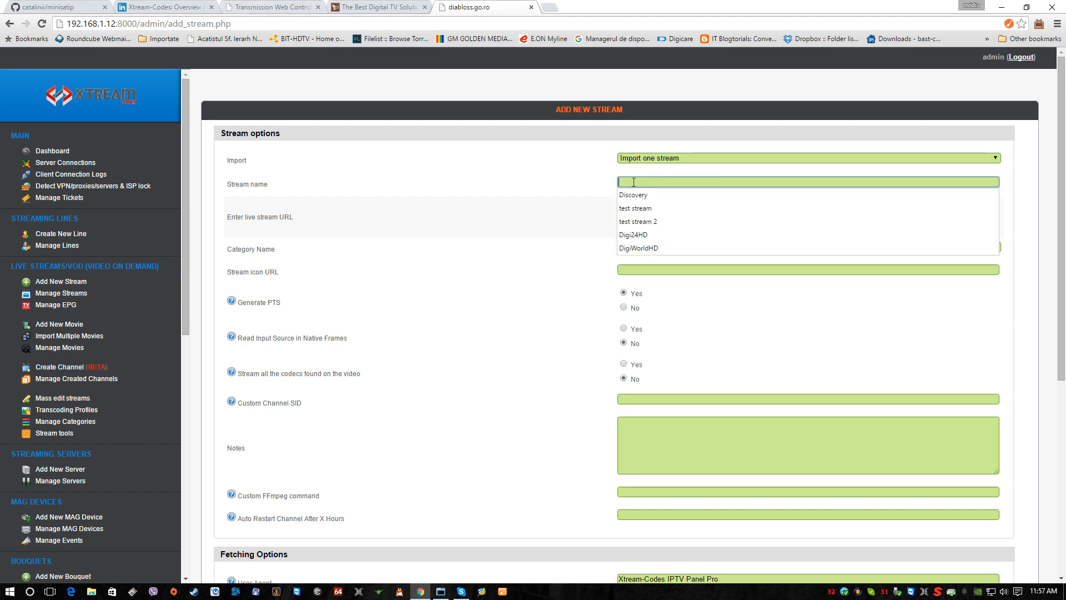
left_click(384, 8)
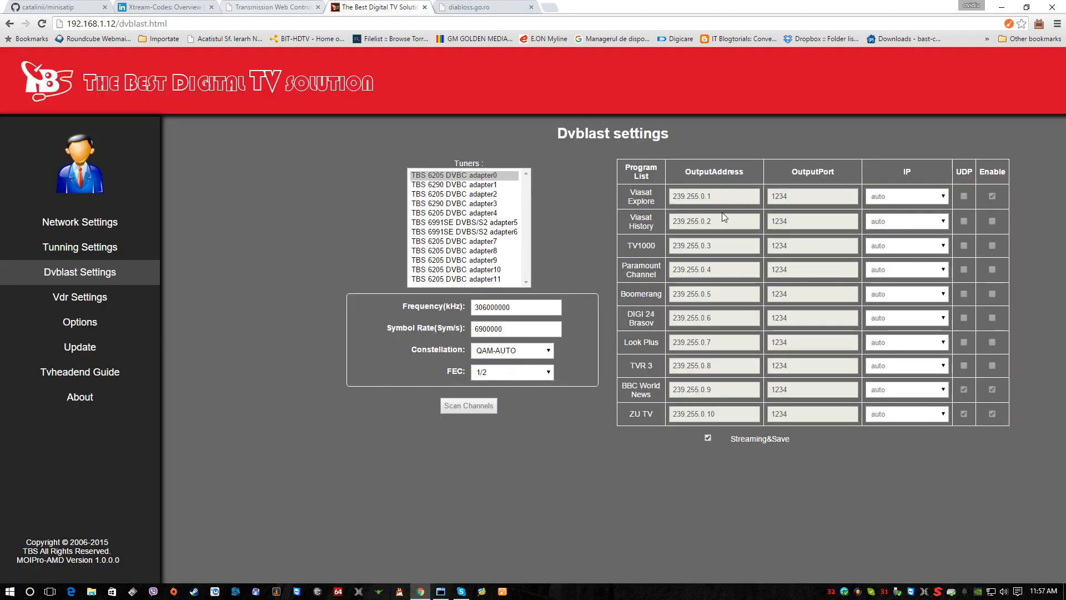
left_click(479, 8)
left_click(643, 182)
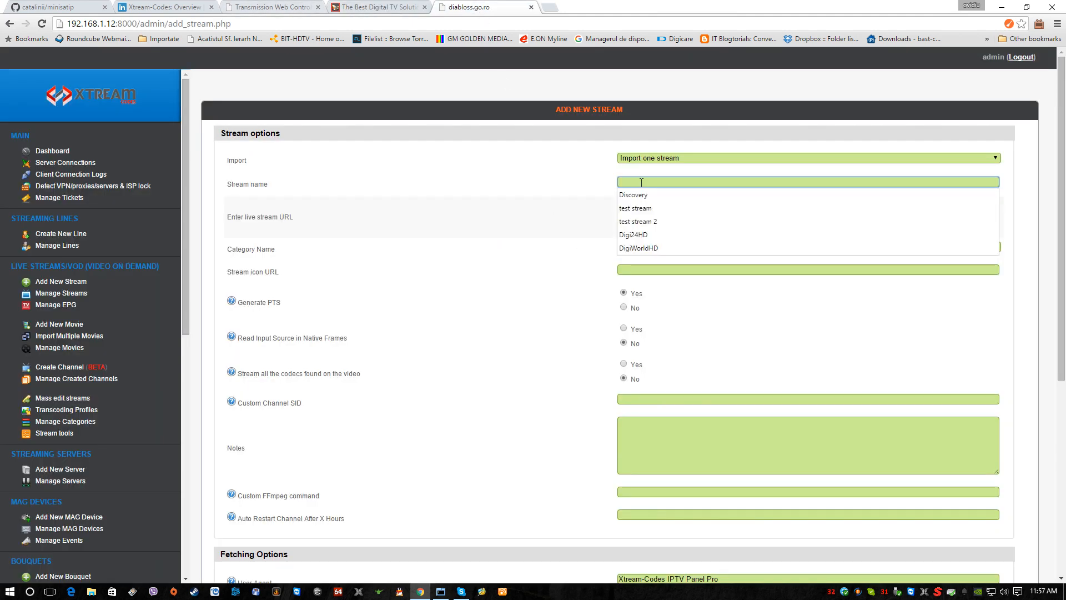
type("via")
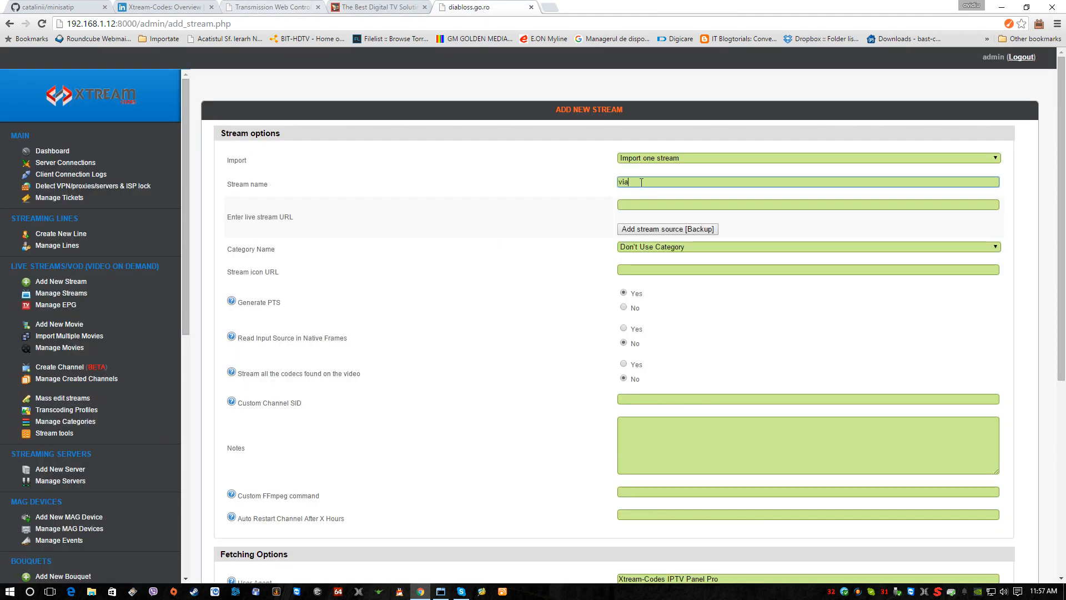
type("sat expliore")
left_click(651, 205)
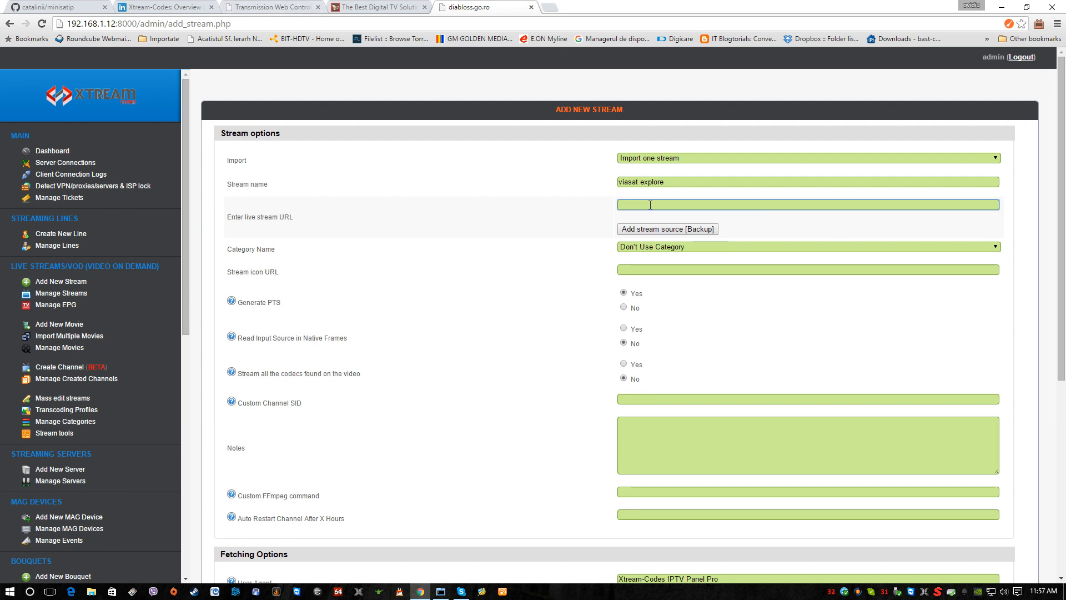
type("rtp://@239.255.10.3:1234")
key("BackSpace")
key("BackSpace")
key("BackSpace")
left_click(385, 8)
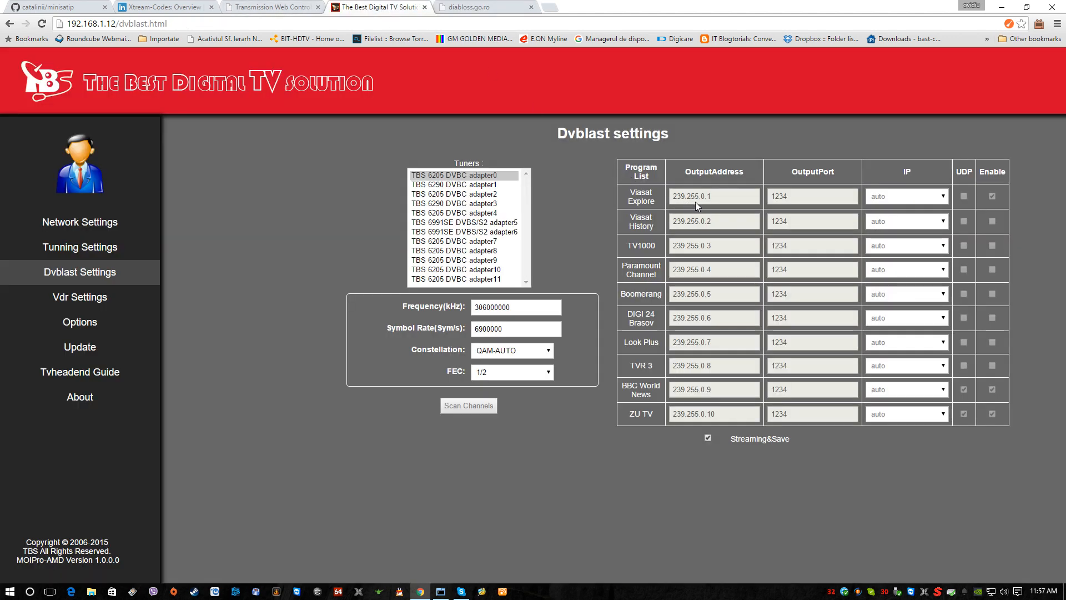
left_click(478, 7)
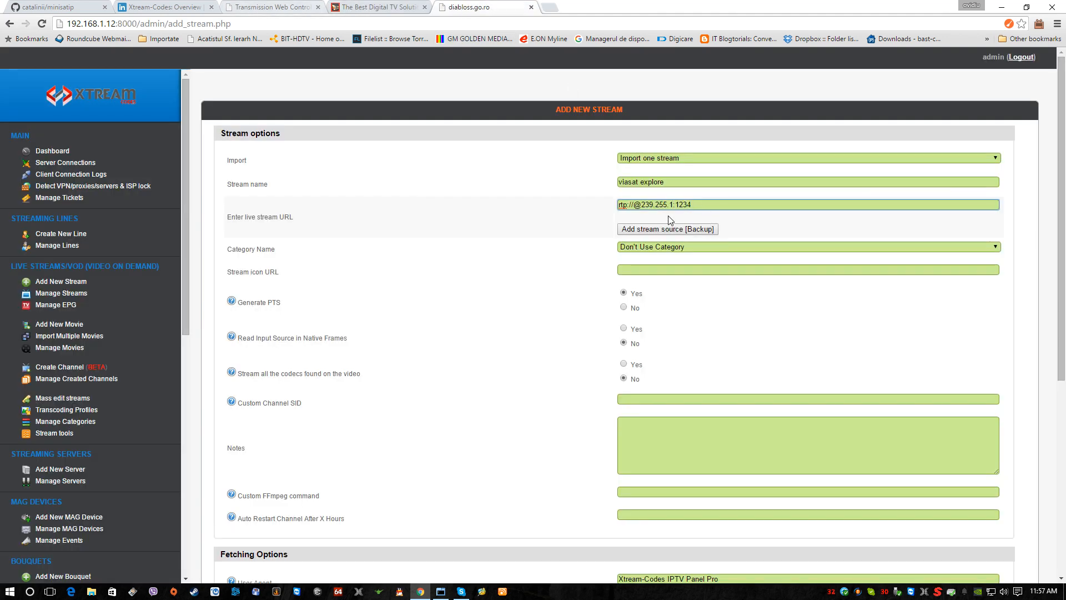
key("BackSpace")
type("0.1")
Step: Assign the new stream to the General Streams category and leave its icon URL empty
left_click(669, 246)
left_click(667, 258)
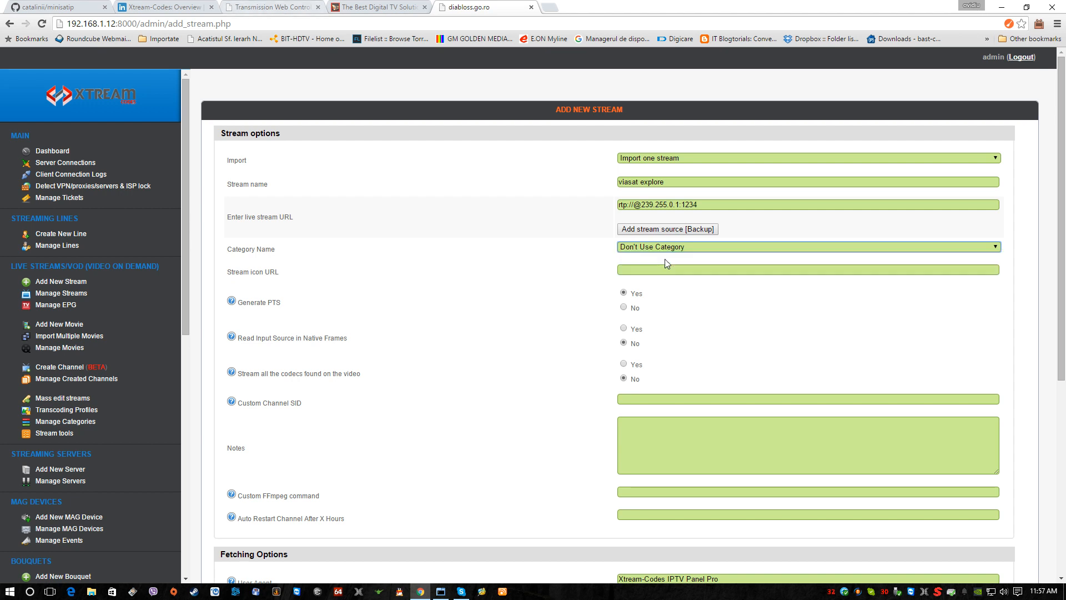
left_click(666, 248)
left_click(659, 266)
left_click(651, 272)
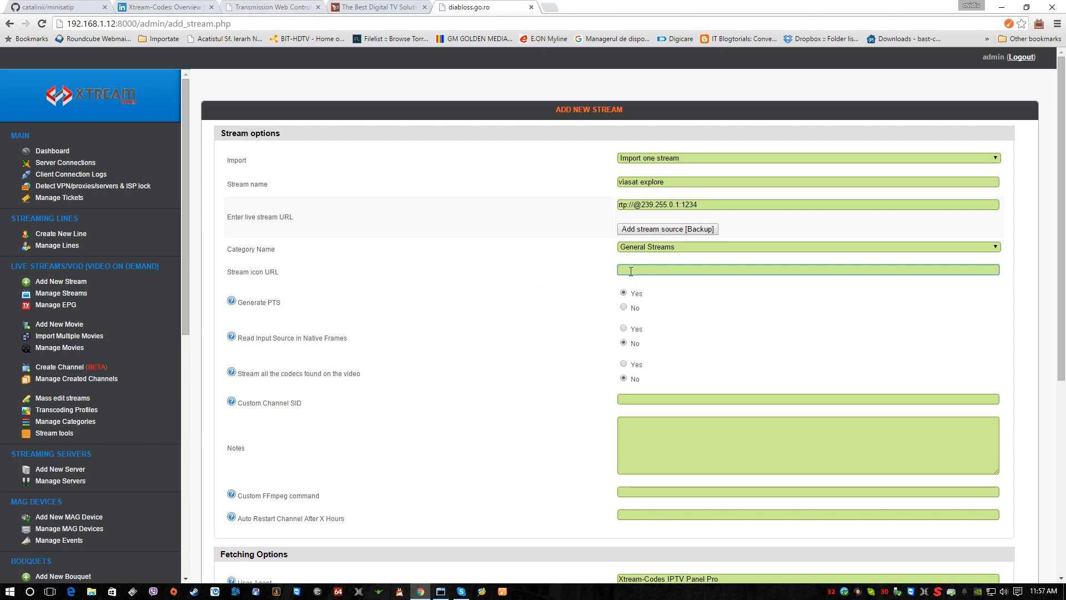
left_click(566, 383)
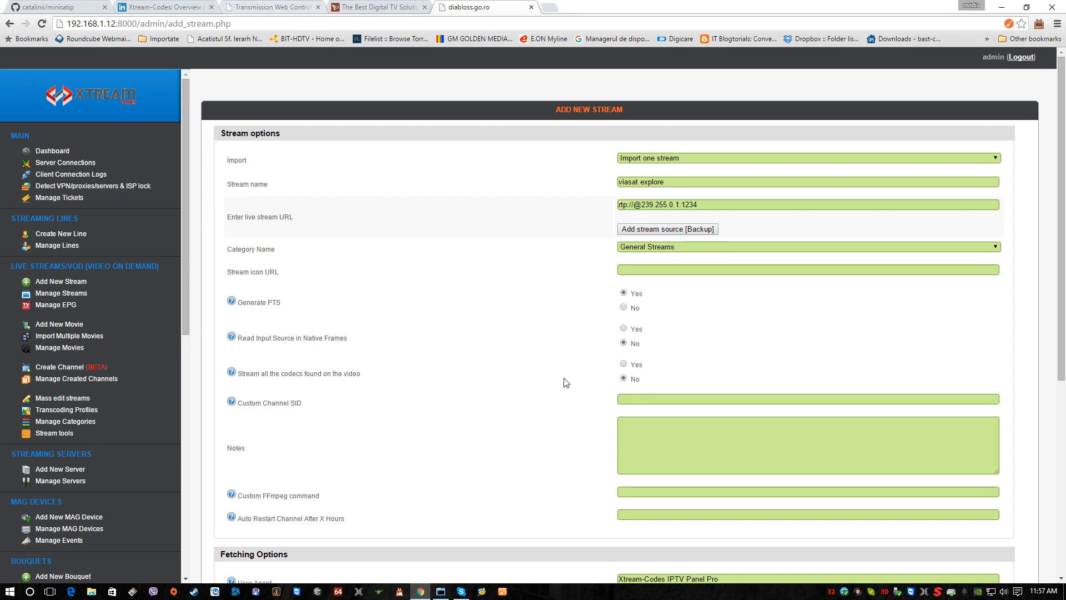
Step: Compare the new stream's URL with the Viasat Explore output settings on the Dvblast page, and return to the stream form
scroll(566, 382, "down", 1)
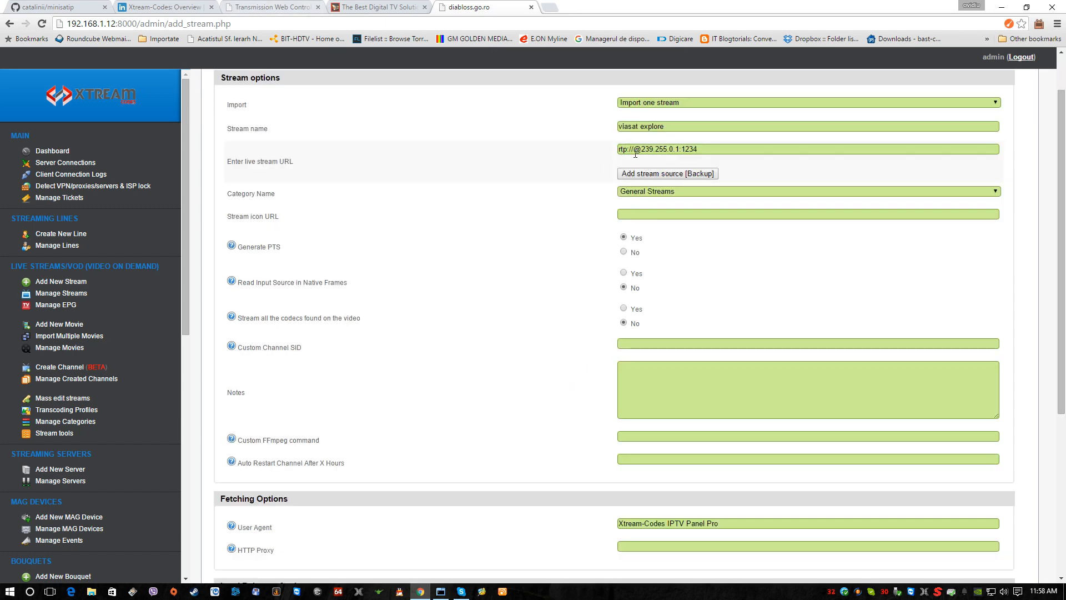
left_click(381, 7)
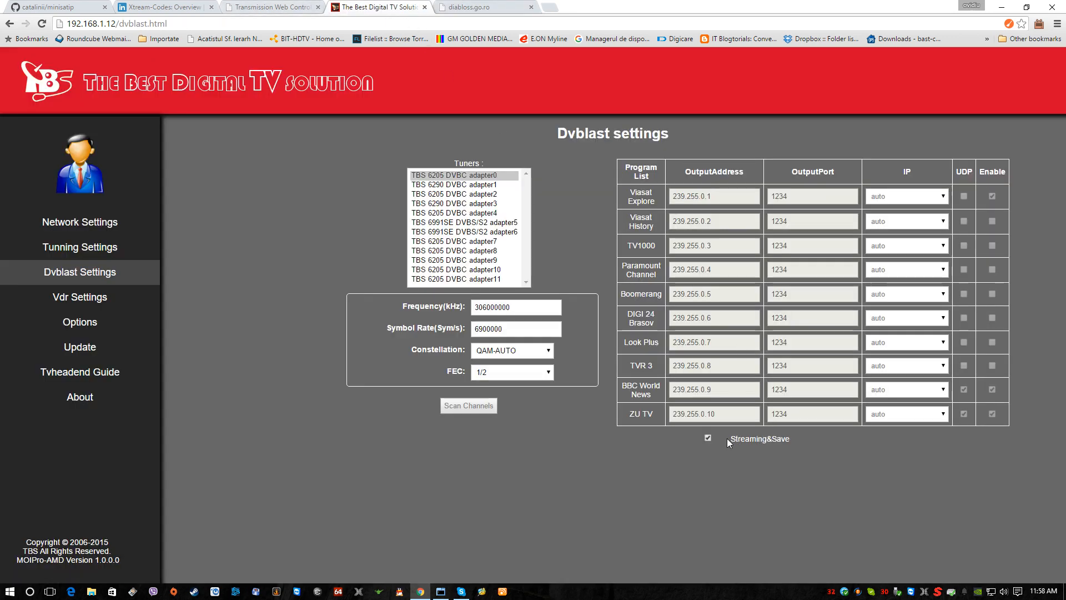
left_click(467, 7)
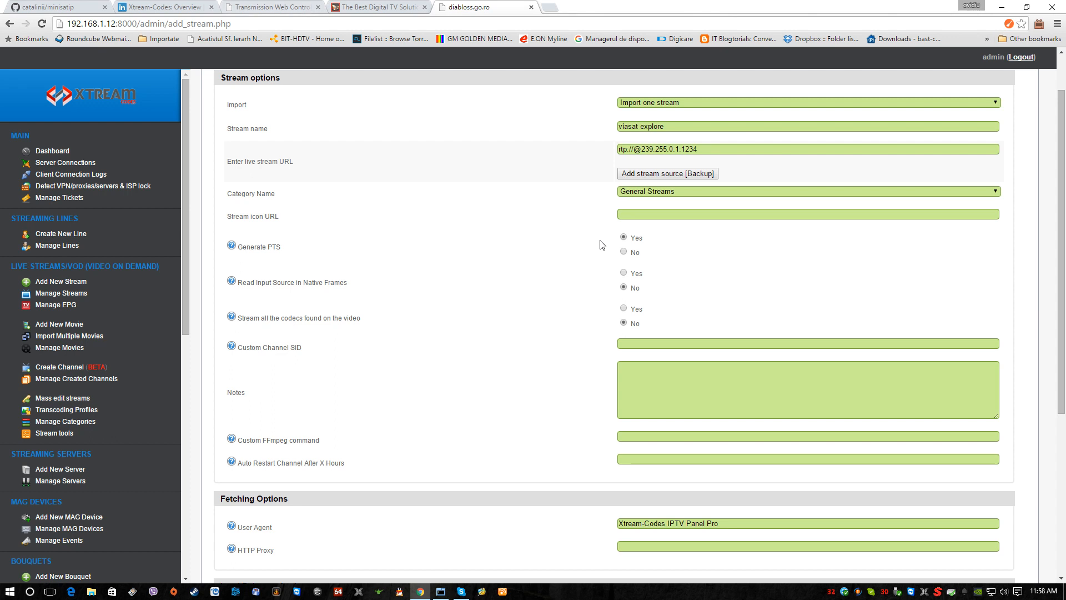
scroll(557, 359, "down", 3)
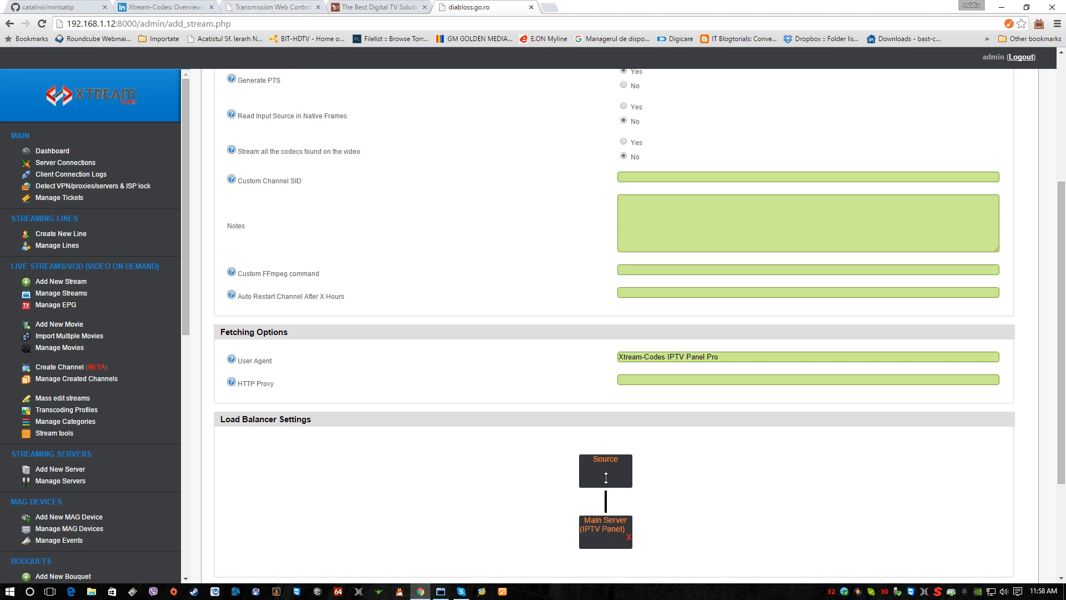
scroll(606, 477, "down", 1)
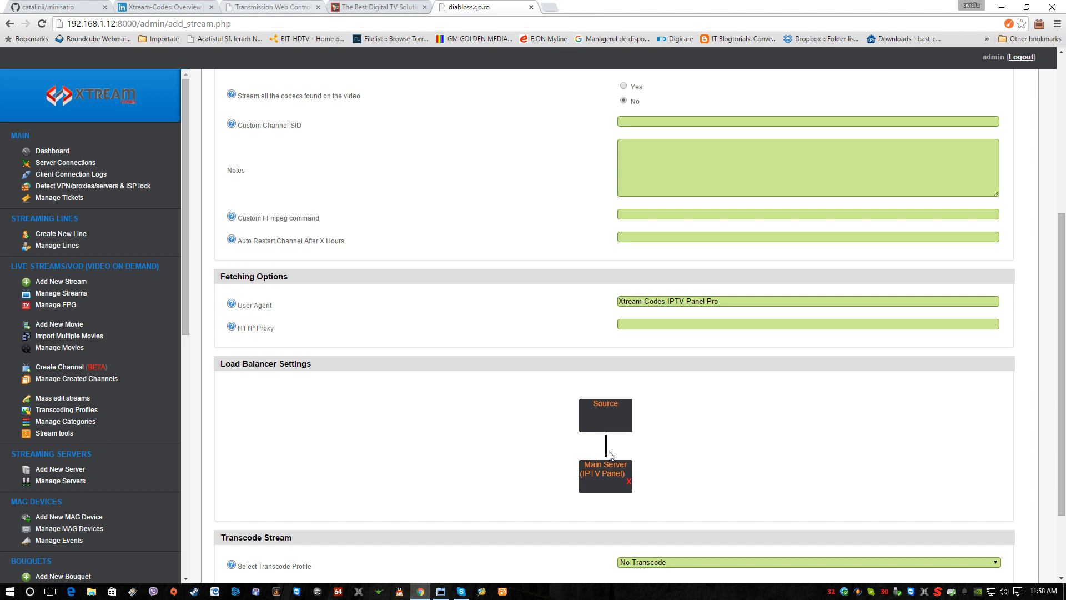
scroll(610, 456, "down", 2)
left_click(651, 458)
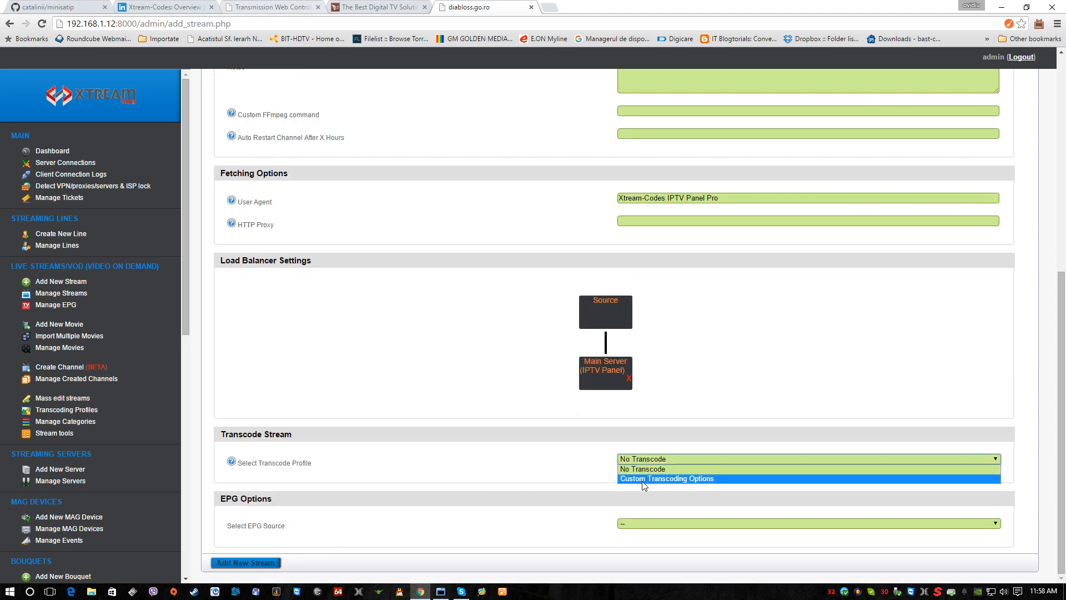
left_click(643, 480)
scroll(658, 466, "down", 1)
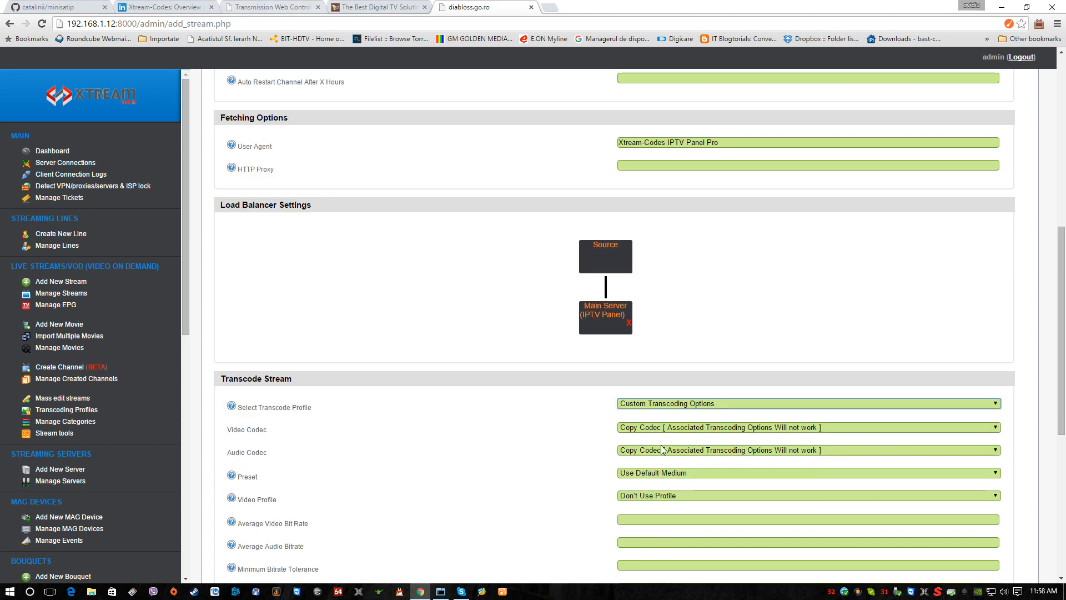
left_click(671, 410)
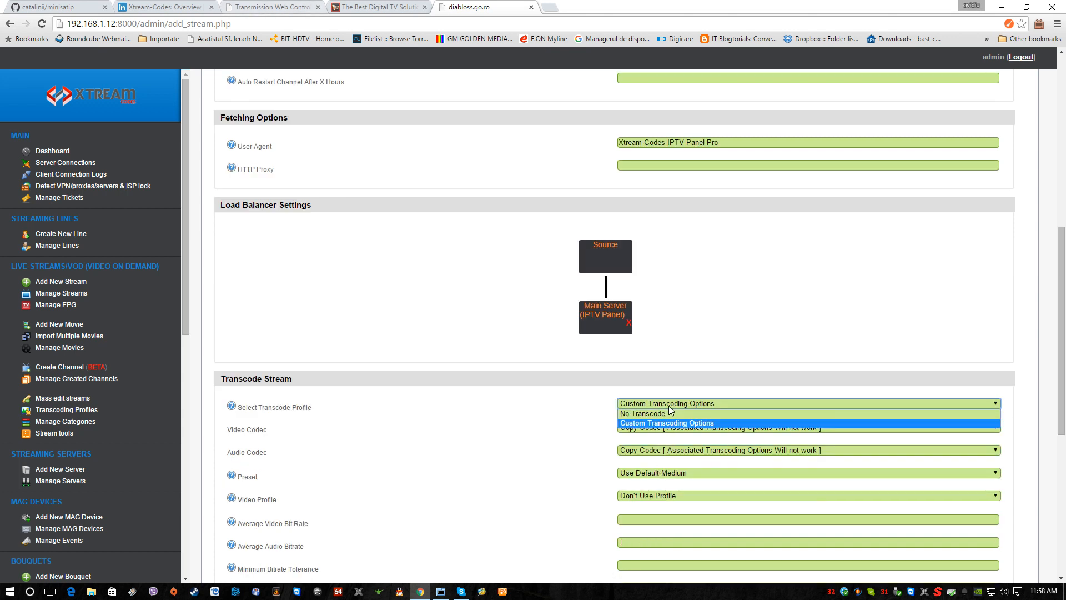
left_click(651, 414)
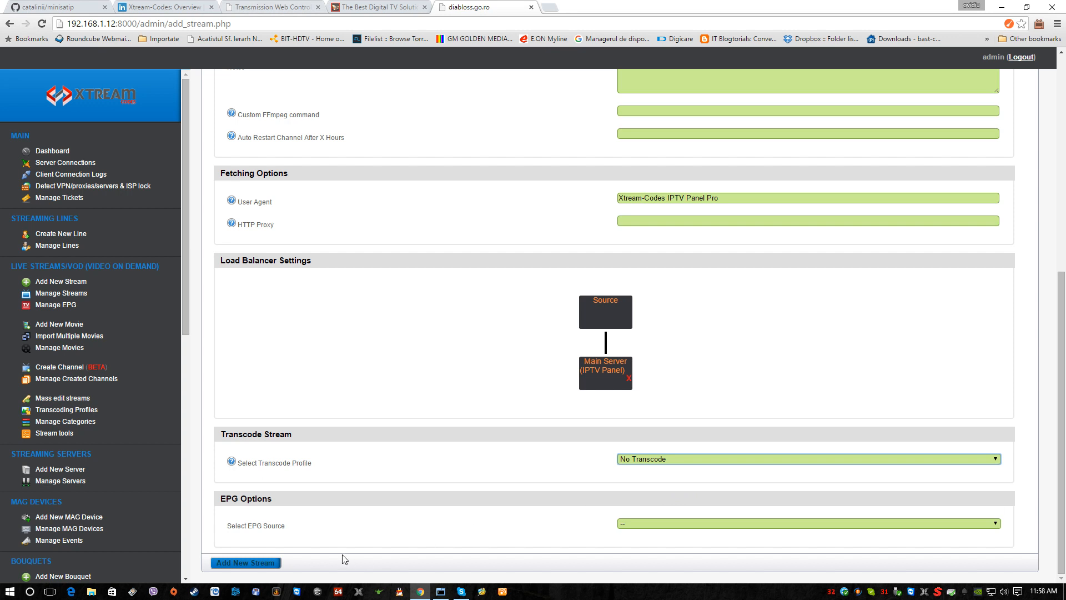
Step: Set the transcode profile to Custom Transcoding Options and choose H.264 / AVC / MPEG-4 part 10 as the video codec
left_click(666, 463)
left_click(657, 478)
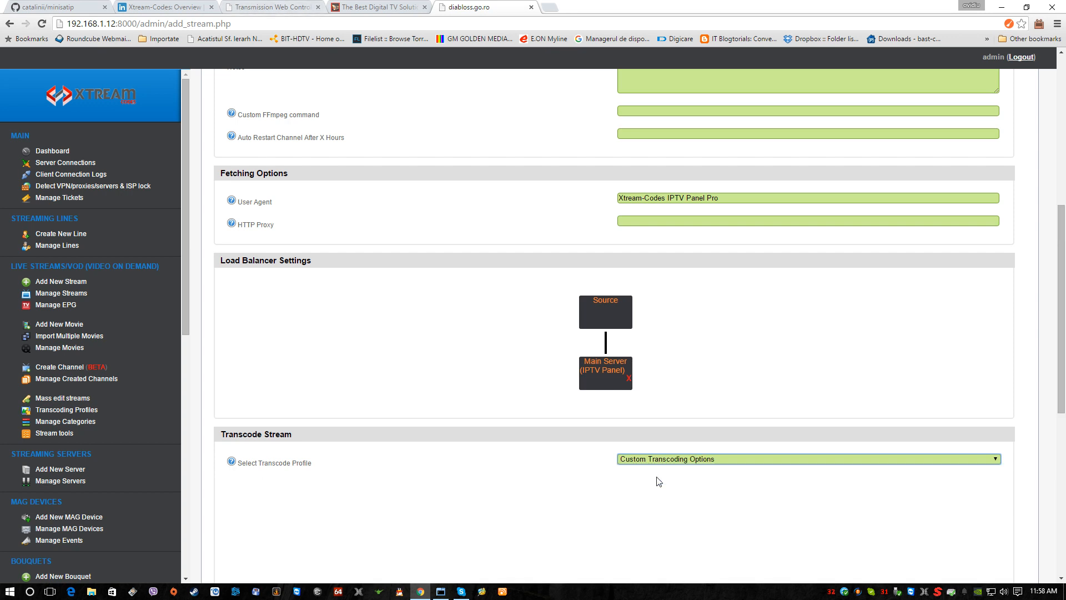
scroll(659, 483, "down", 2)
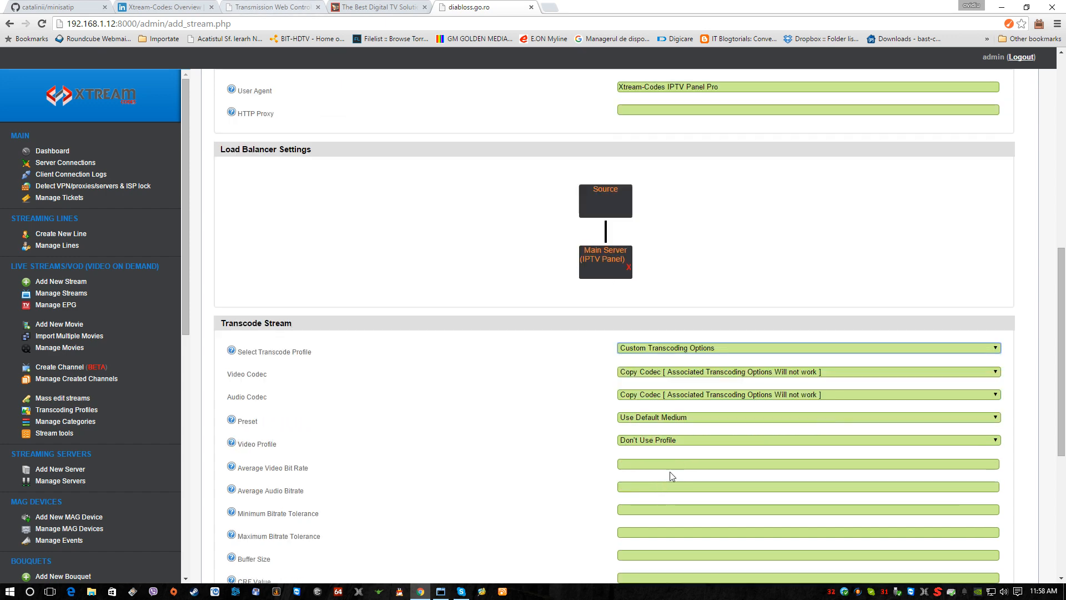
left_click(671, 376)
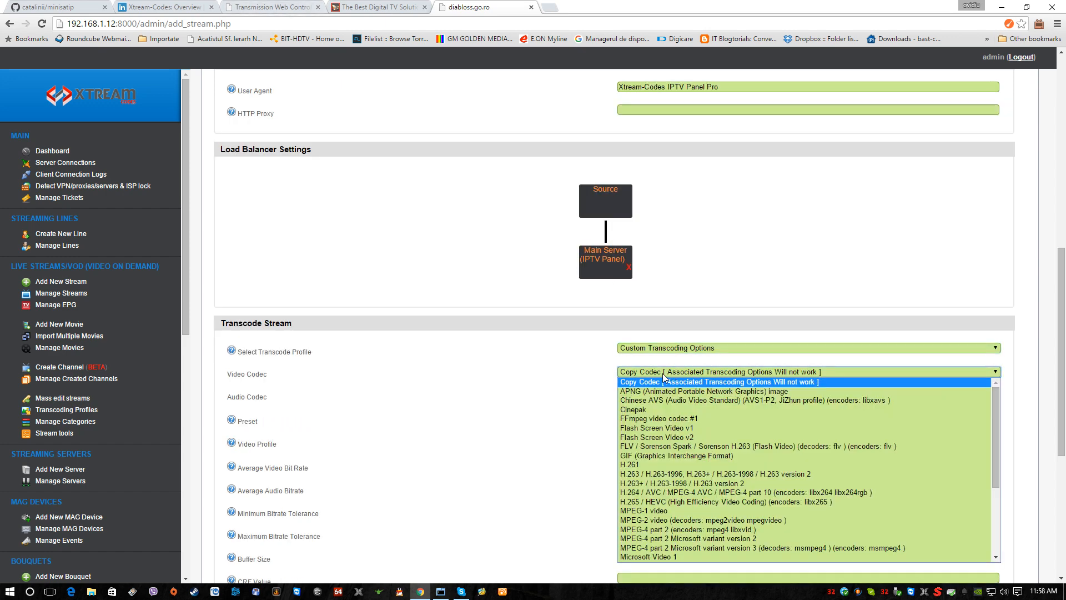
left_click(647, 493)
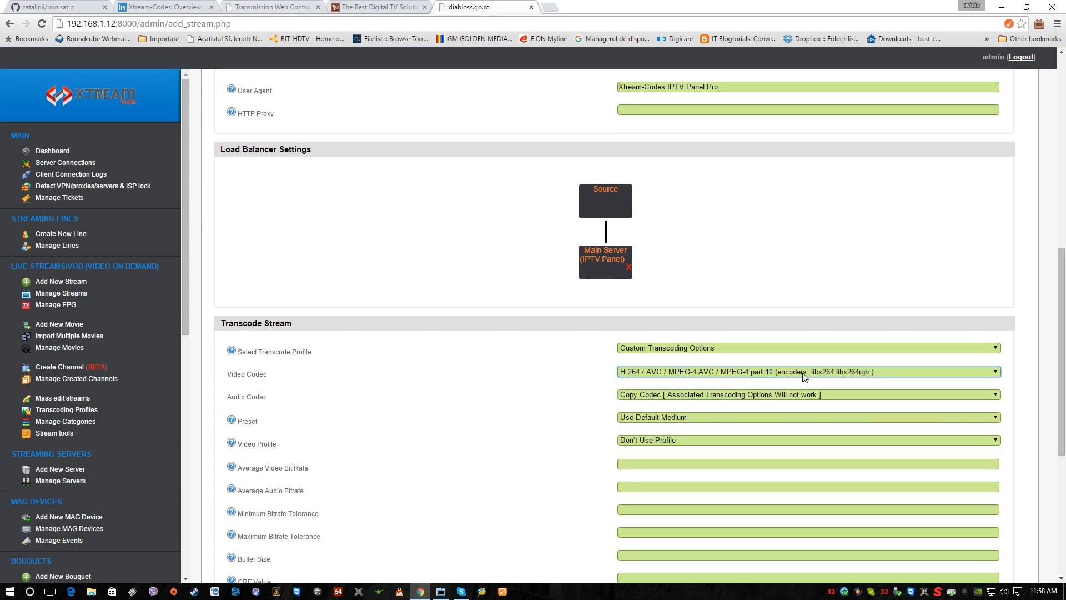
Step: Set the audio codec to AAC (Advanced Audio Coding) and the transcoding preset to Ultra Fast
left_click(681, 400)
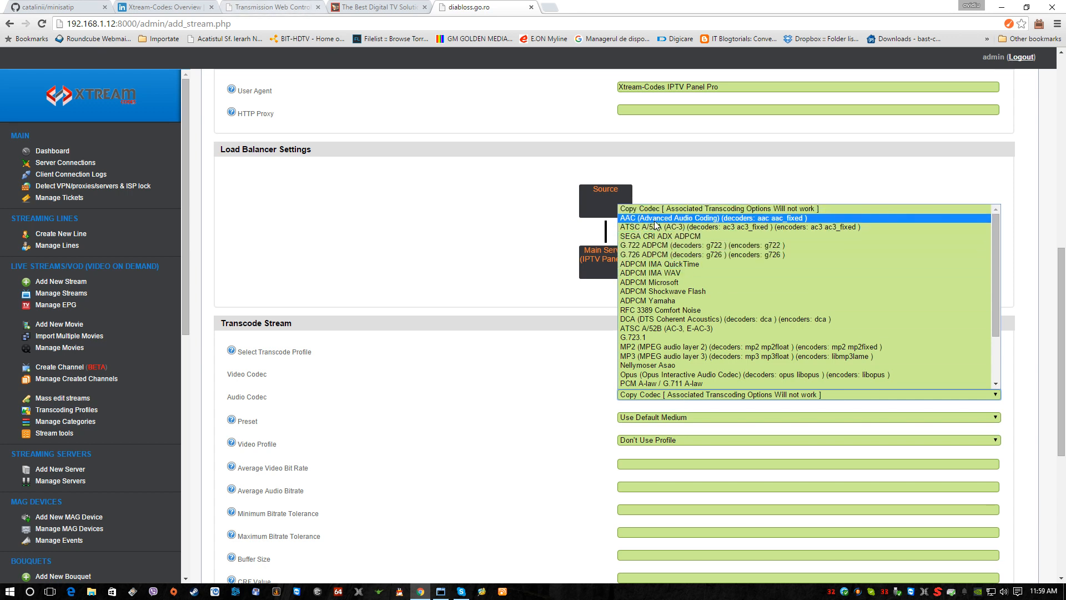
left_click(655, 220)
left_click(679, 420)
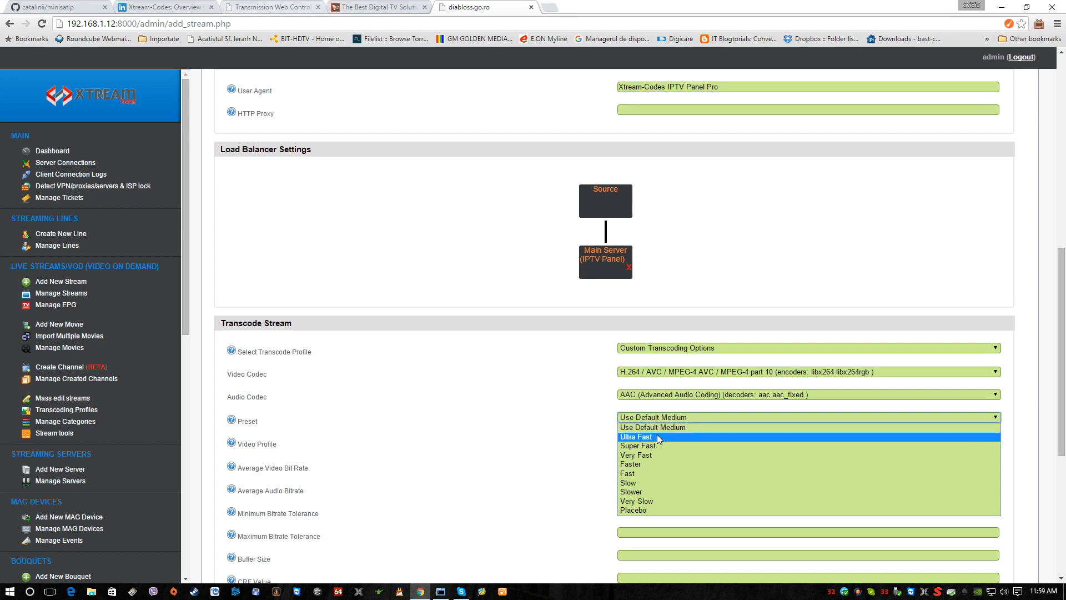
left_click(659, 439)
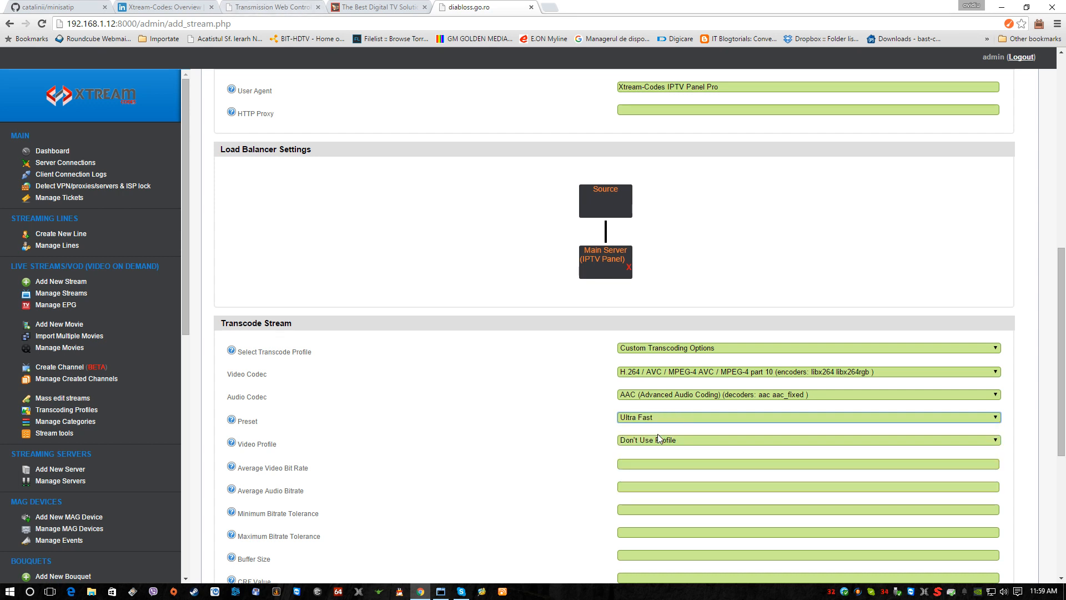
Step: Keep the video profile at Don't Use Profile and set the average video bit rate to 1024
left_click(643, 442)
left_click(639, 452)
left_click(629, 463)
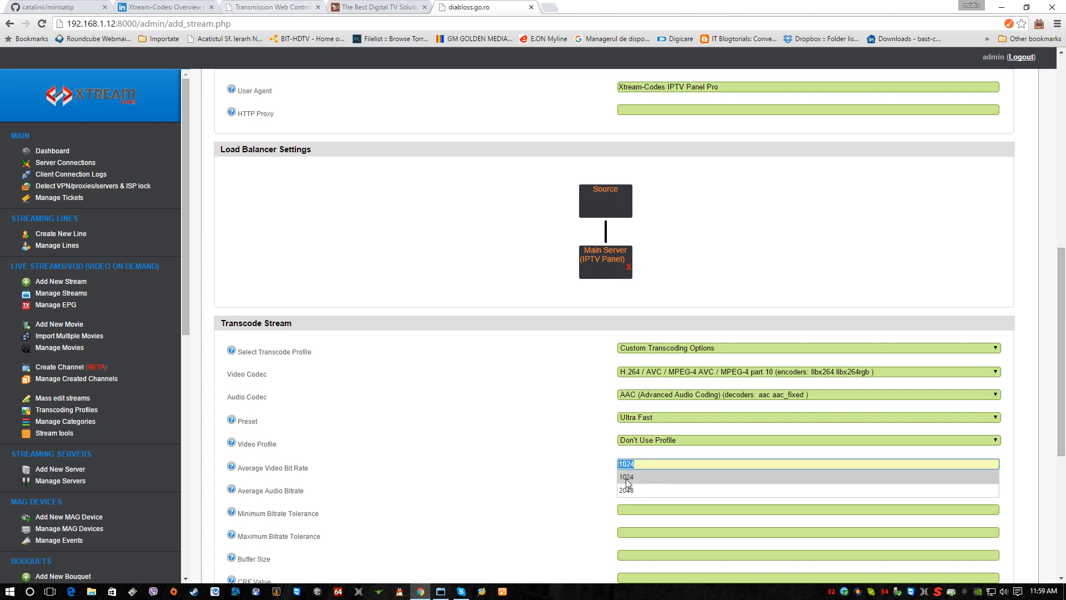
left_click(626, 477)
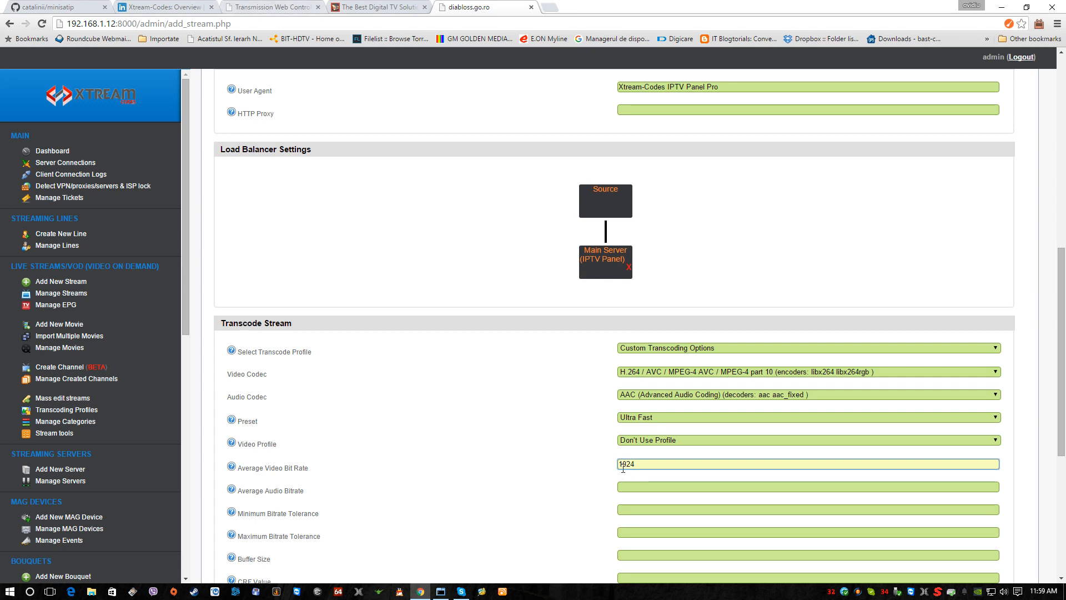
left_click(553, 481)
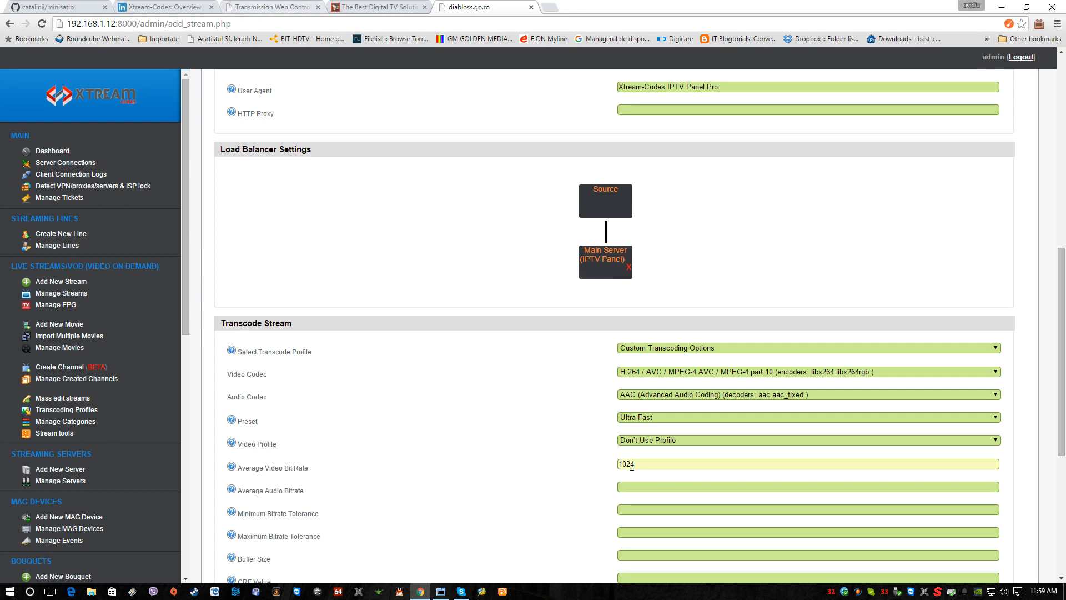
Step: Set the average audio bitrate to 128
left_click(627, 486)
type("128")
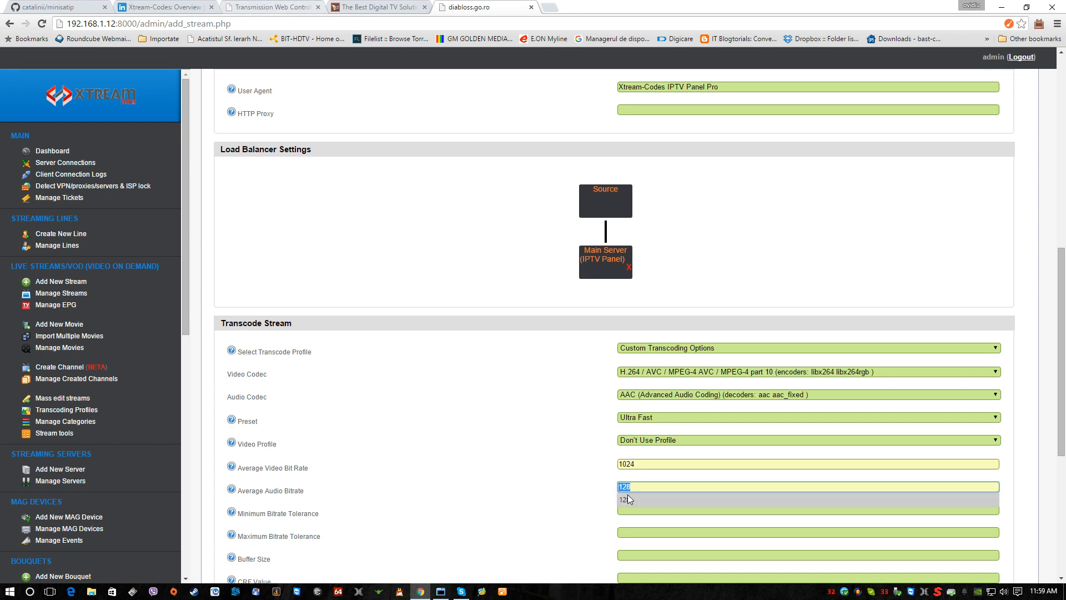
left_click(601, 495)
Step: Leave the remaining transcoding options and the EPG source empty, and add the new viasat explore stream
scroll(601, 495, "down", 1)
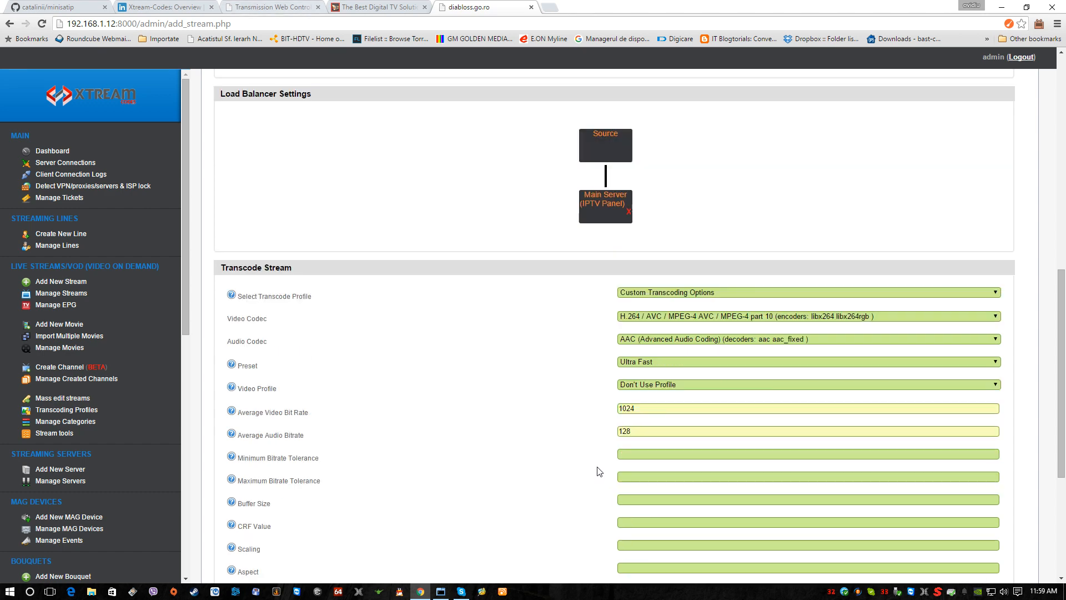
scroll(600, 471, "down", 4)
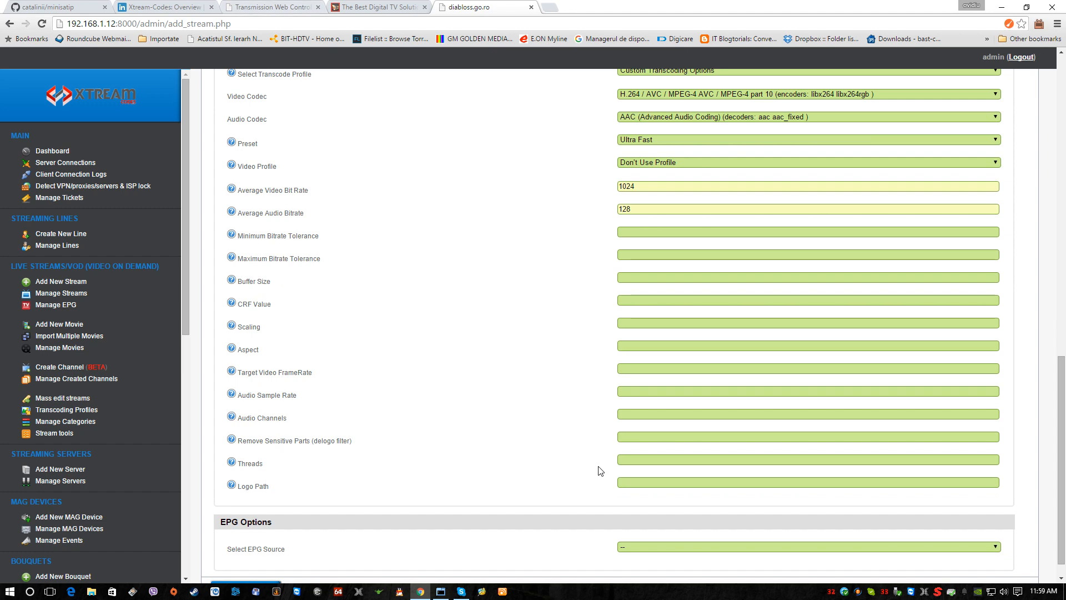
scroll(600, 471, "down", 1)
scroll(601, 471, "up", 2)
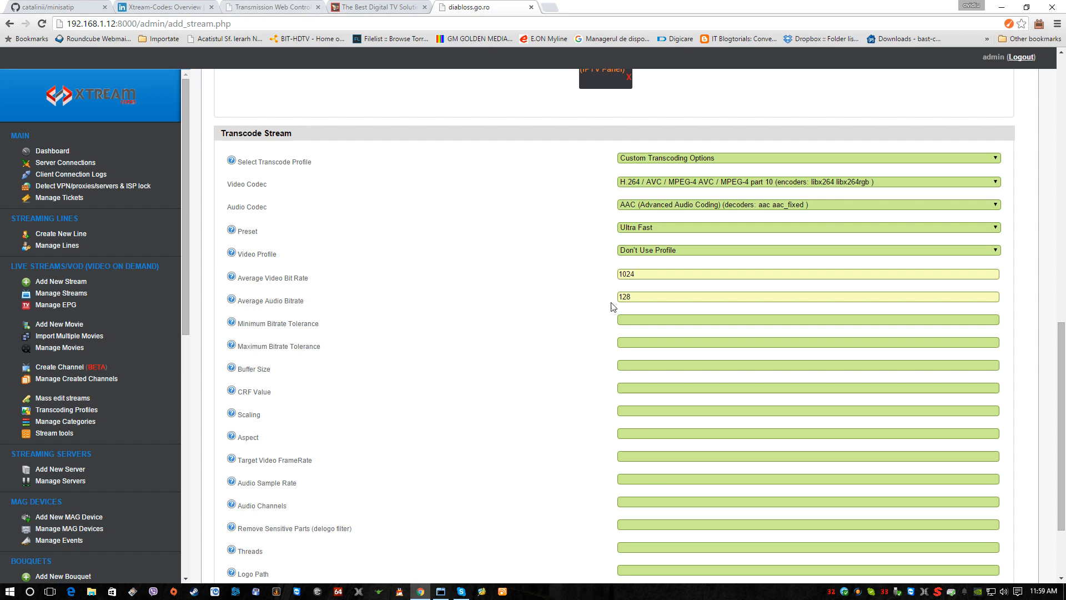
scroll(546, 397, "down", 2)
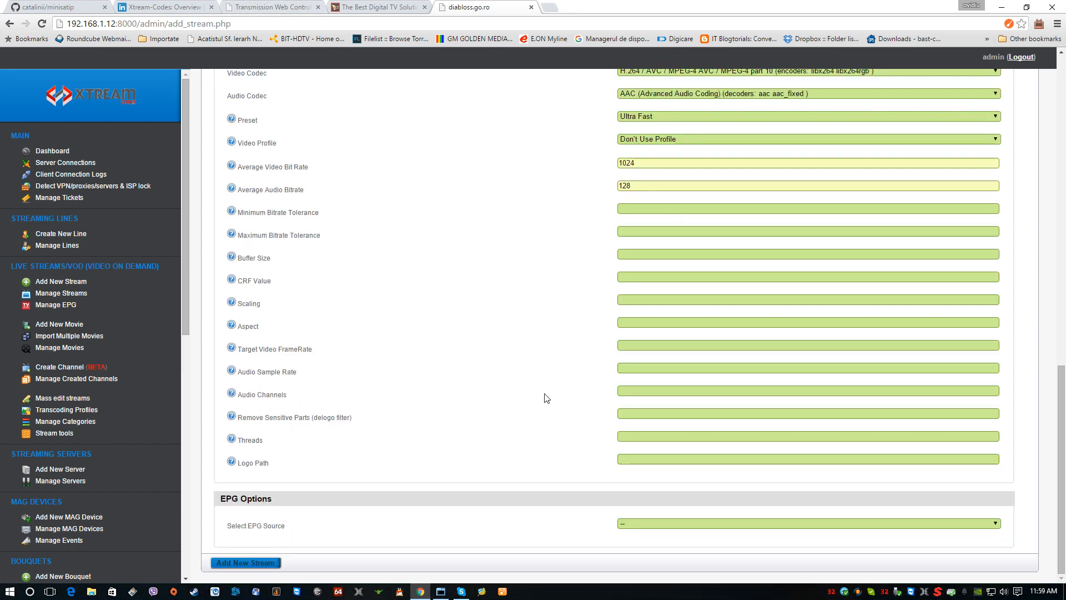
left_click(635, 522)
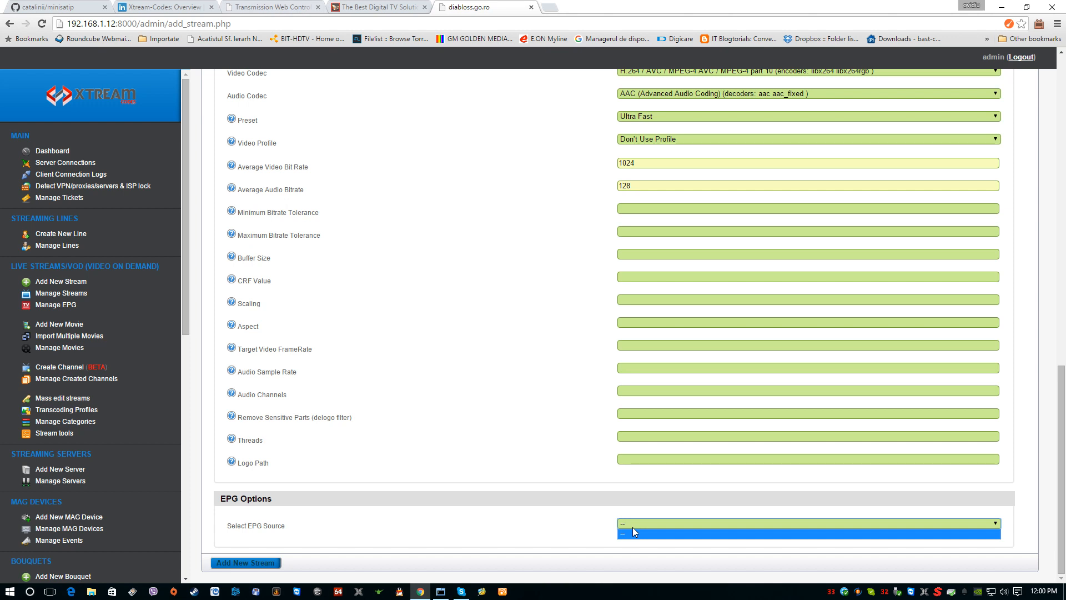
left_click(632, 529)
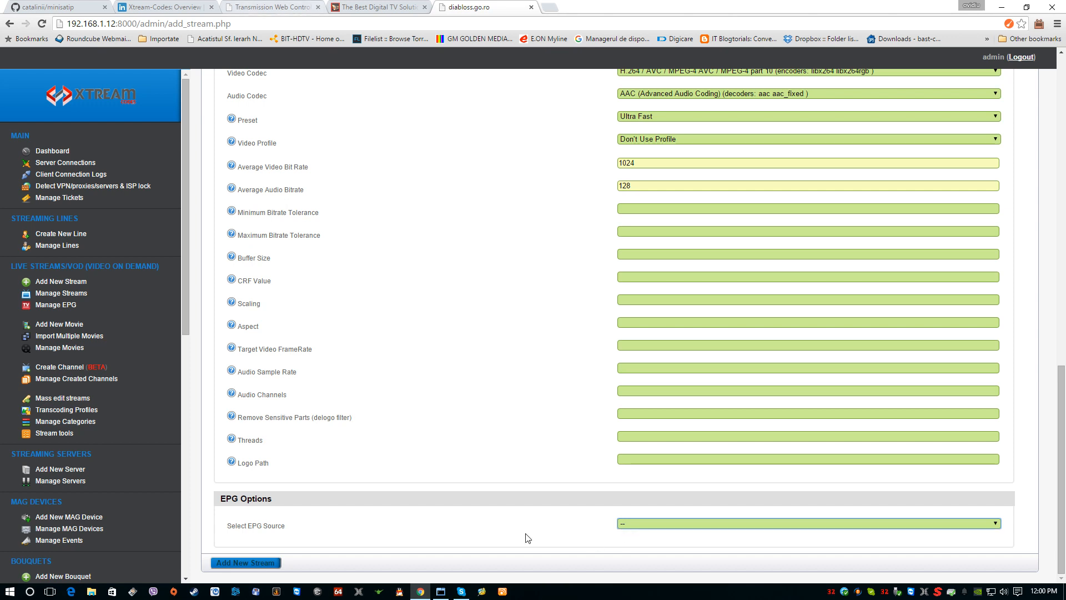
left_click(259, 564)
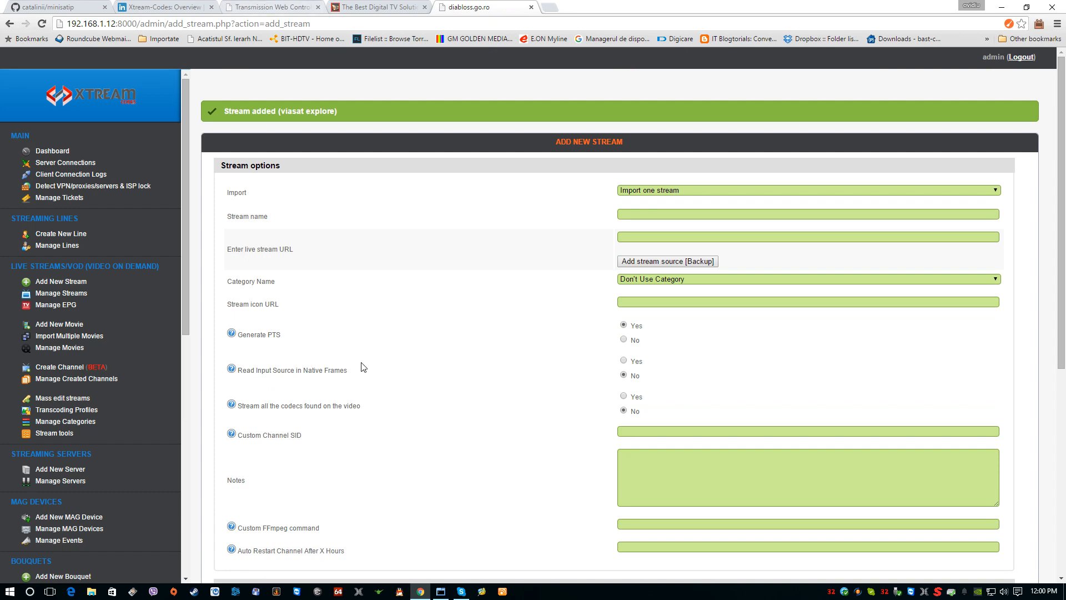
Step: Open the list of managed streams and start the Viasat Explore stream on the main server
left_click(73, 292)
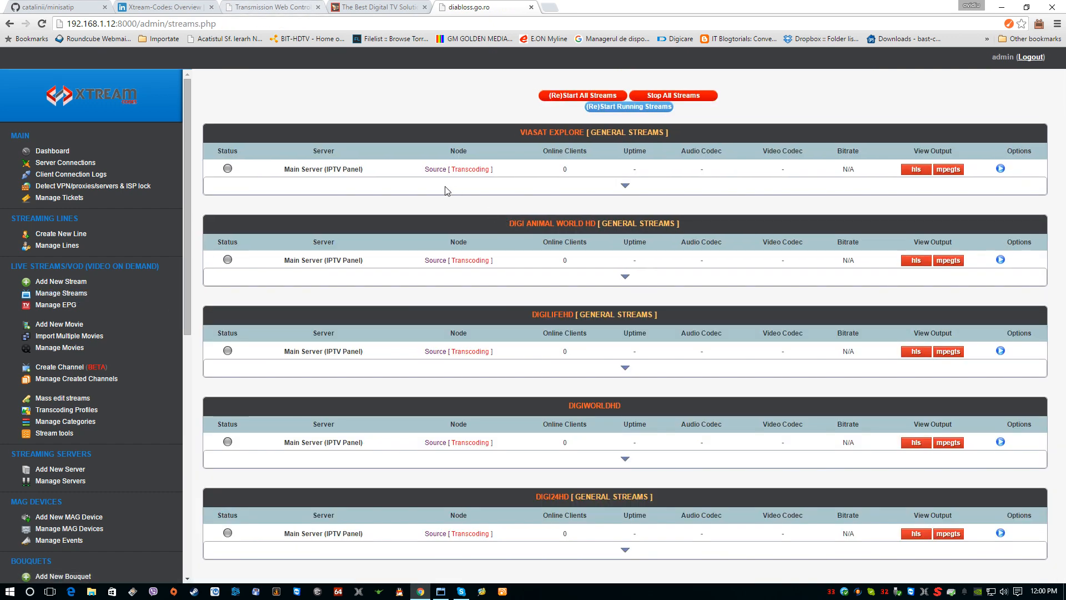
left_click(625, 185)
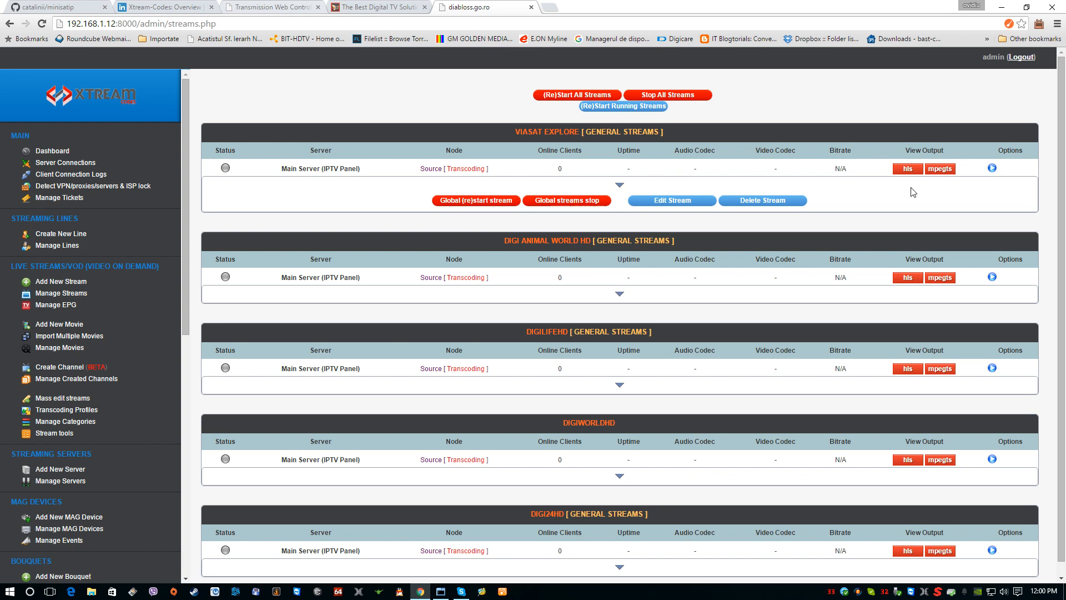
left_click(992, 167)
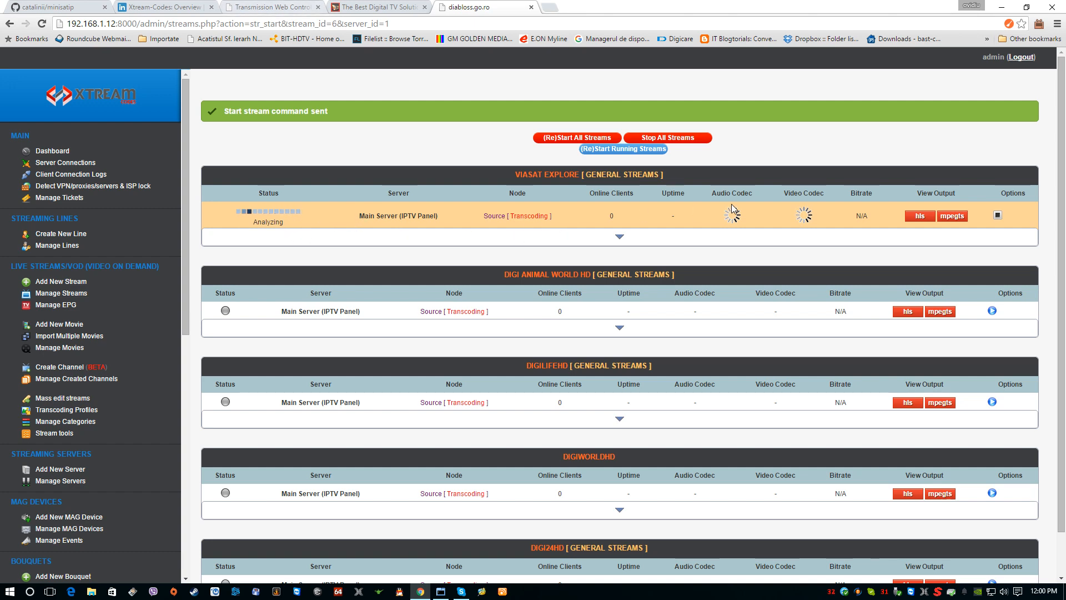
Step: Reload the streams page twice to check the status of the Viasat Explore stream
right_click(752, 150)
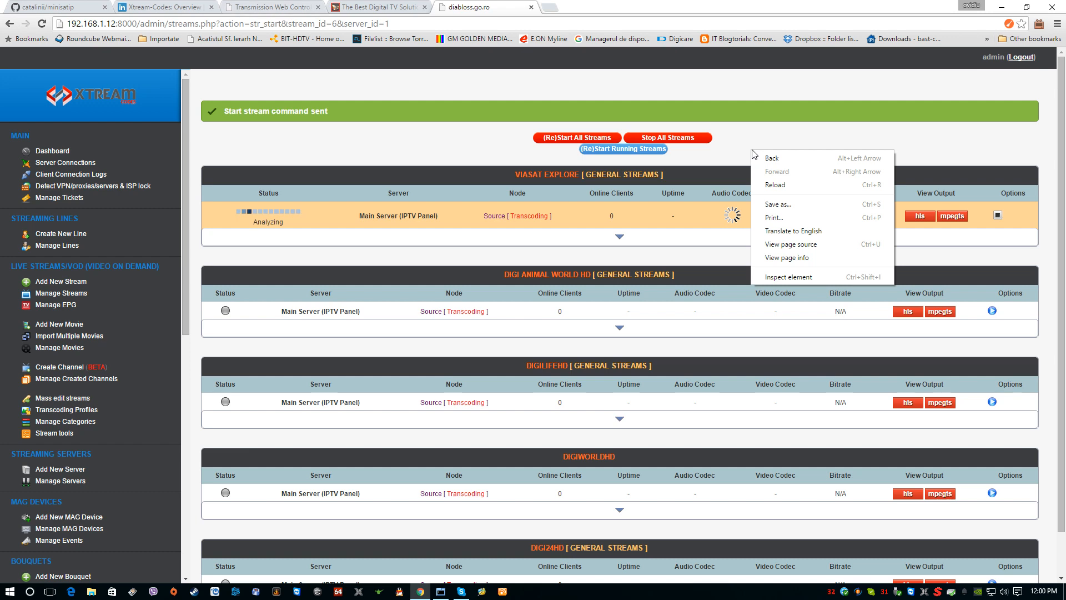
left_click(761, 184)
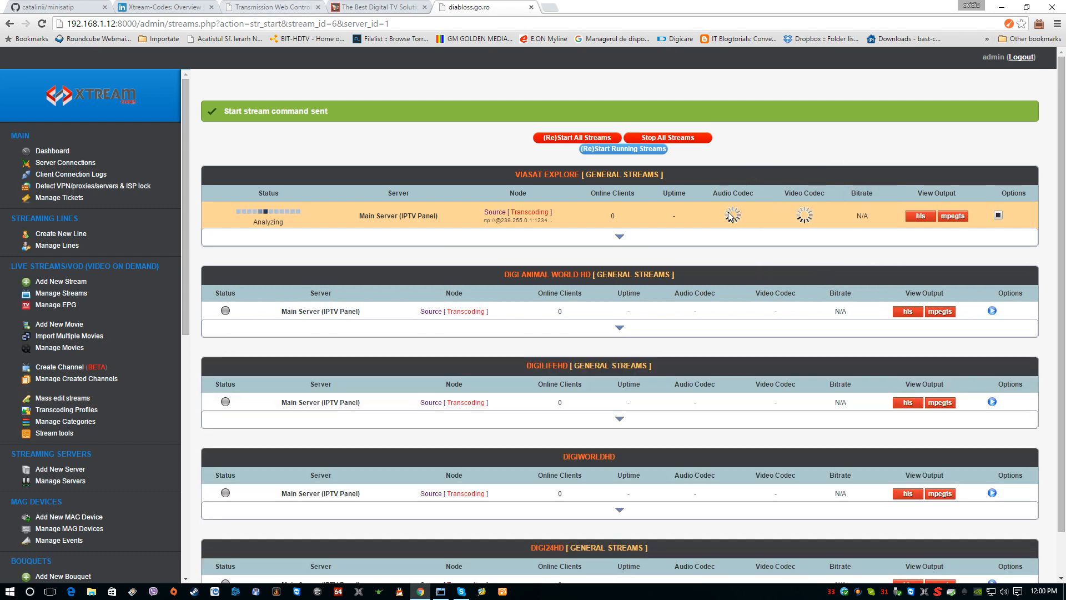
right_click(747, 150)
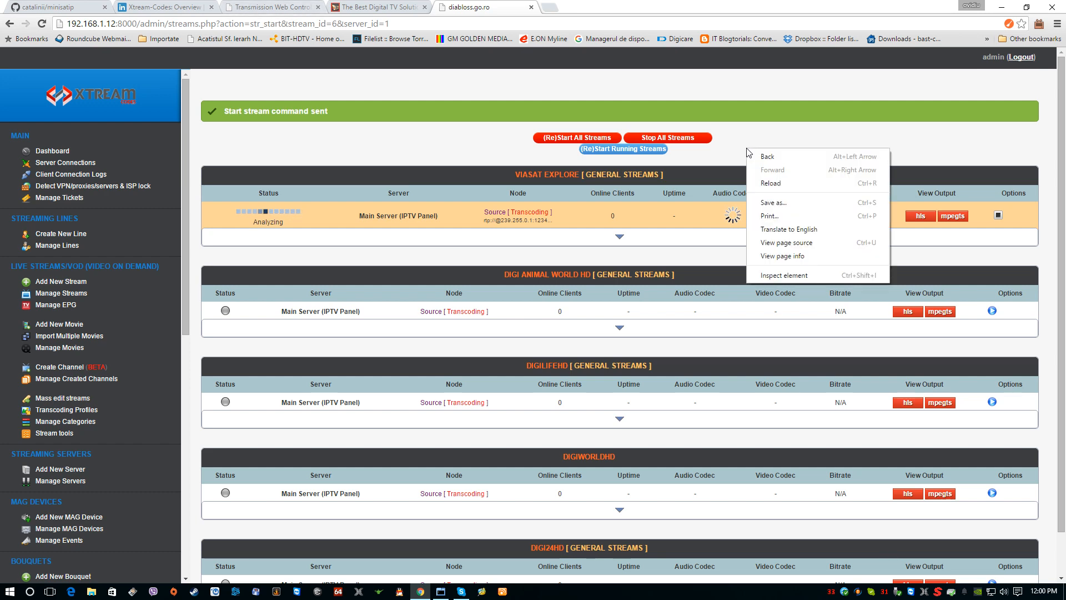
left_click(777, 184)
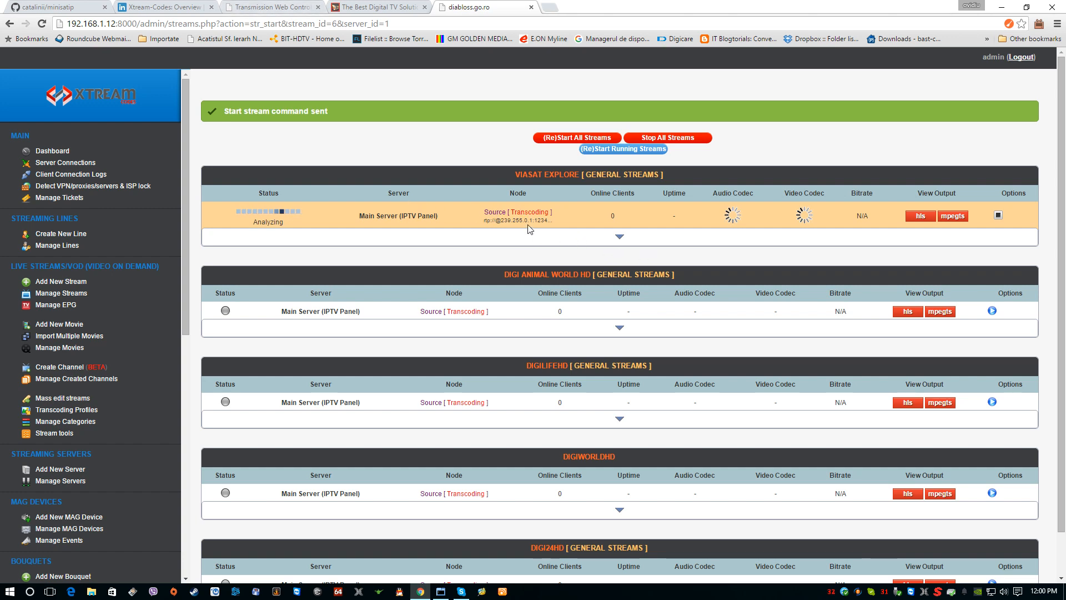
Step: Open a blank new stream form, and display the programs of TBS 6290 DVBC adapter1 on the Dvblast settings page
left_click(59, 282)
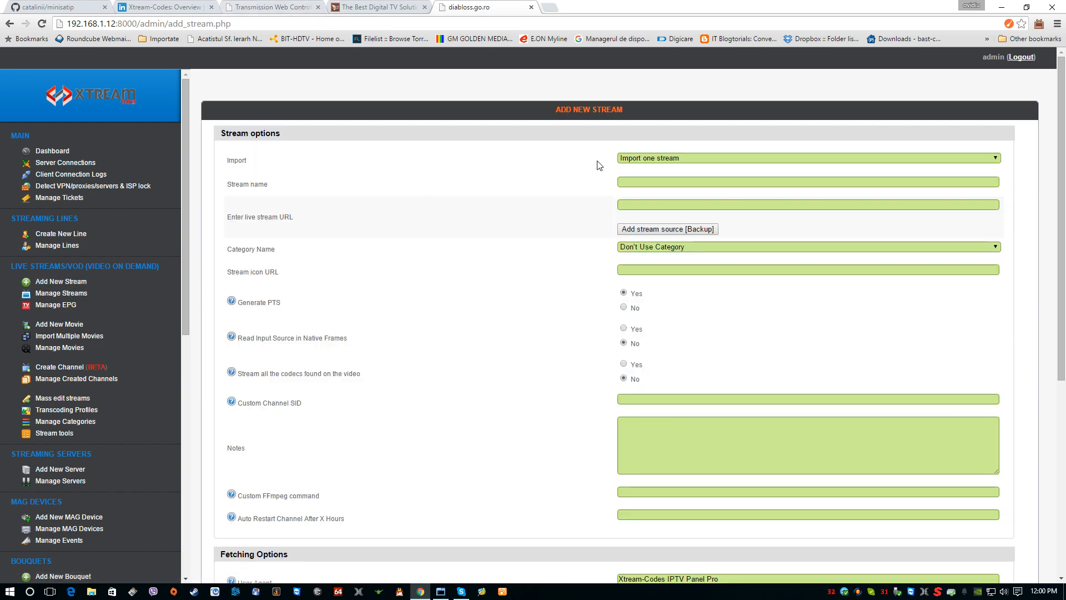
left_click(629, 178)
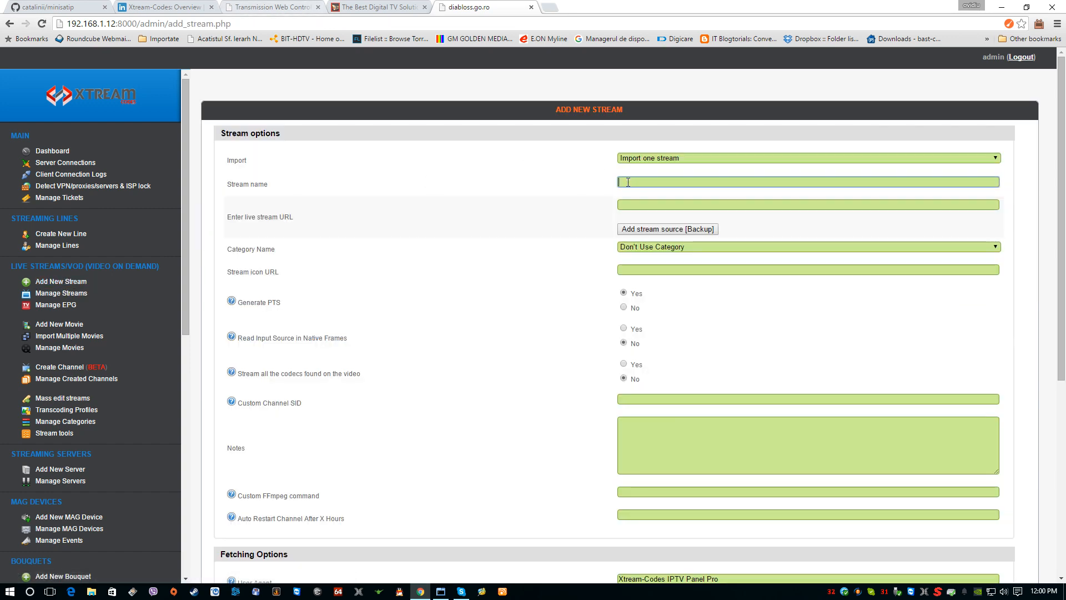
left_click(365, 11)
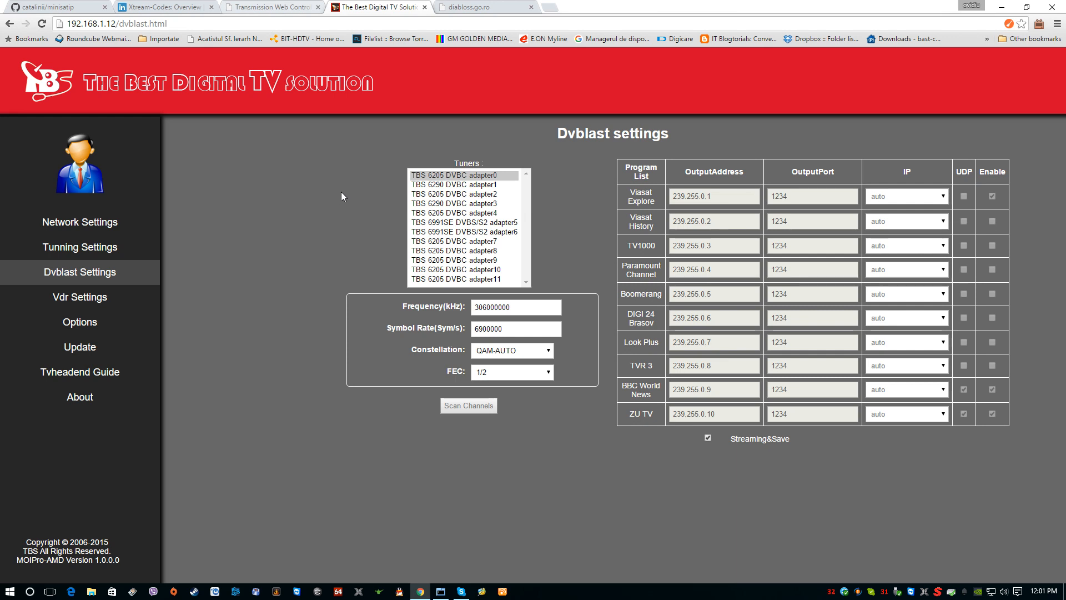
left_click(458, 185)
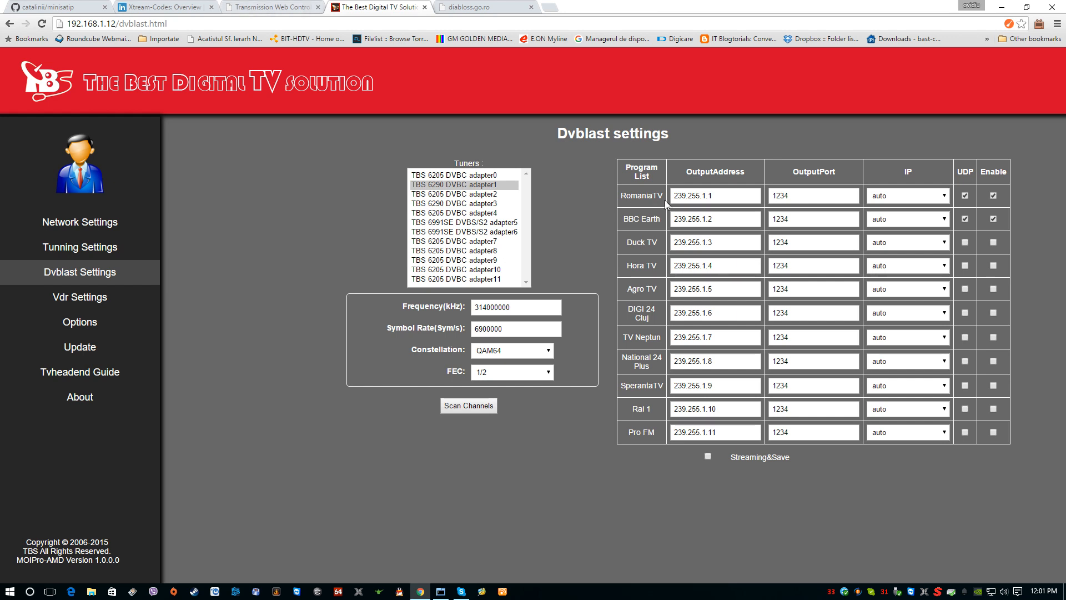
Step: Leave only RomaniaTV enabled in the program list, with UDP off, and turn on Streaming&Save for the adapter
left_click(994, 218)
left_click(966, 196)
left_click(708, 456)
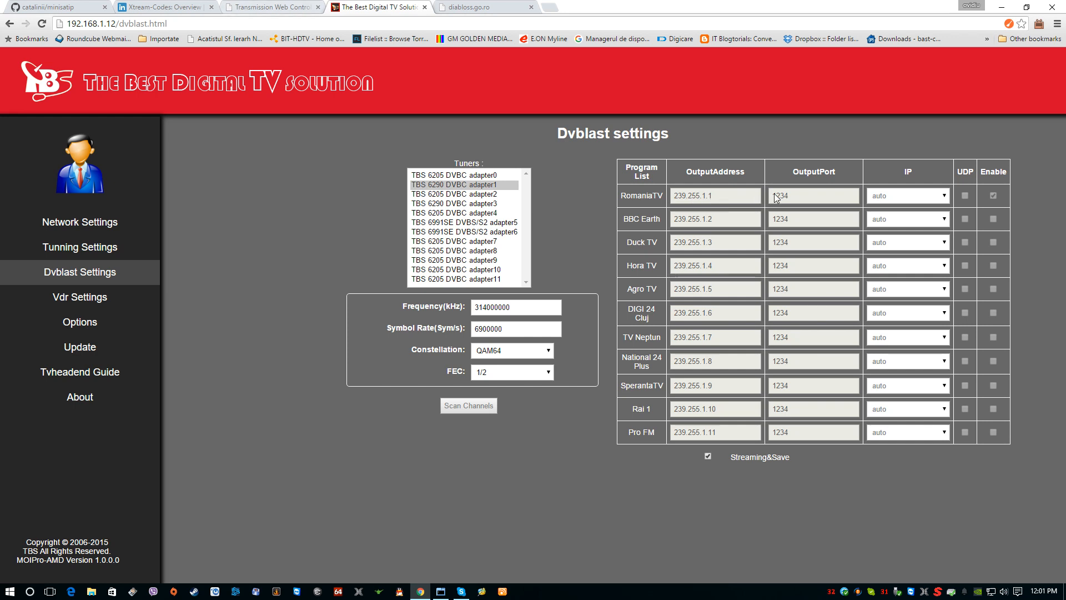
left_click(466, 7)
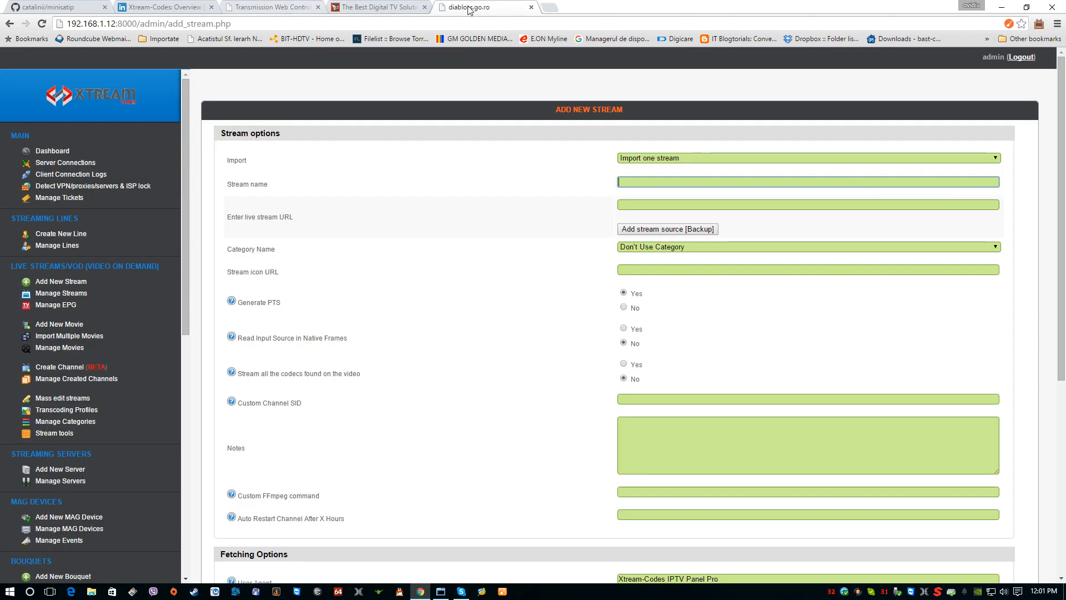
left_click(646, 182)
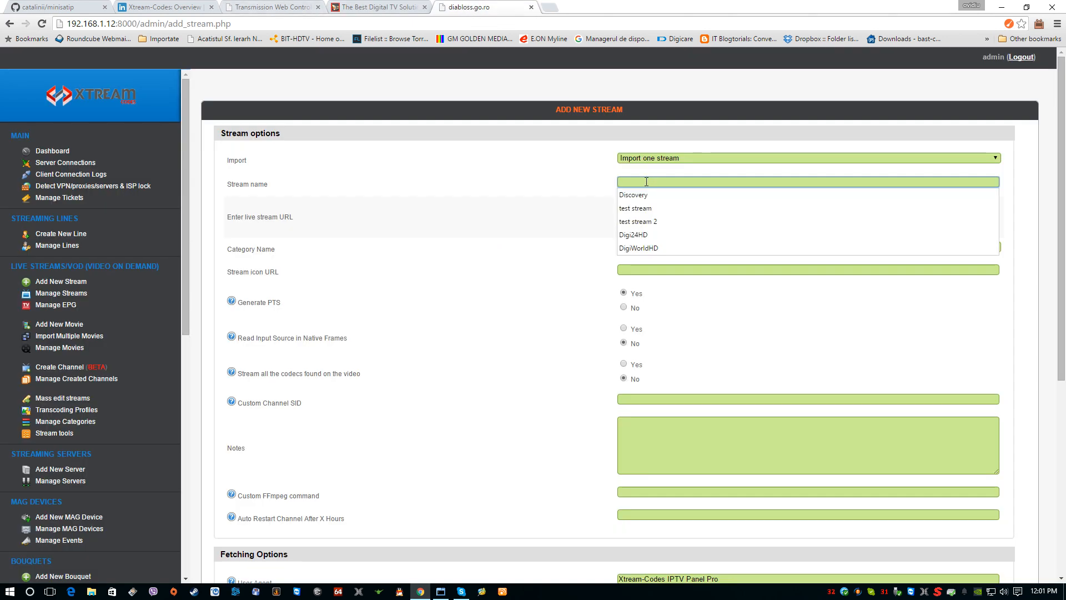
type("romaniatv")
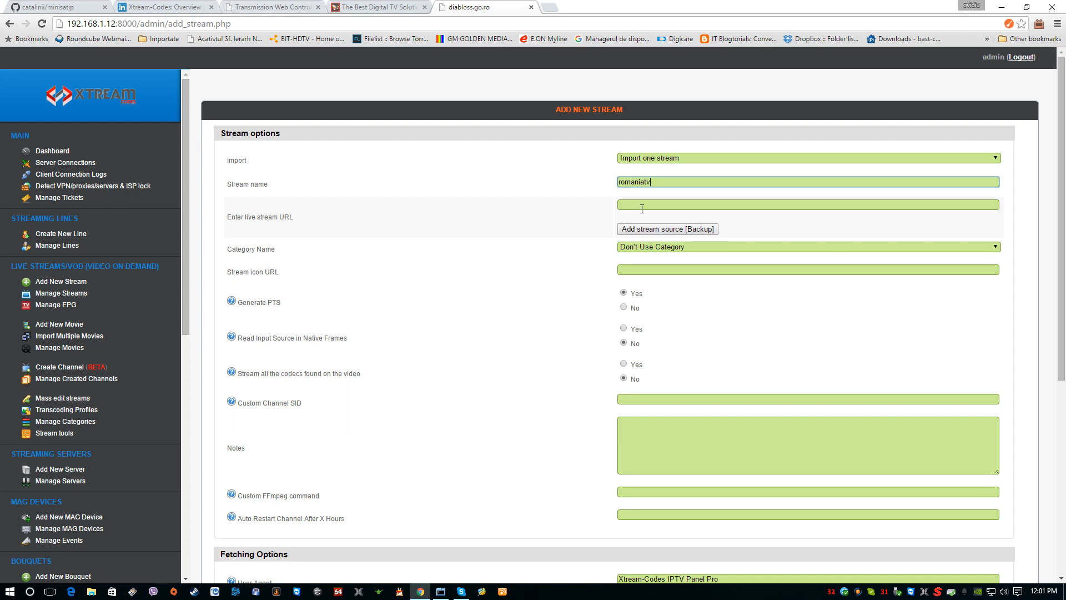
left_click(644, 205)
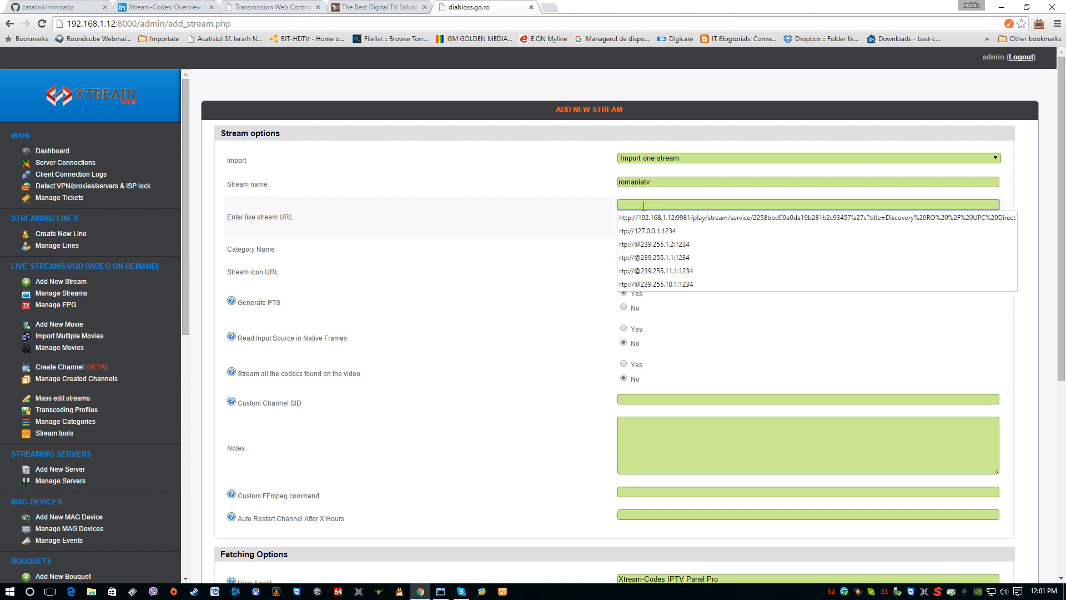
left_click(648, 248)
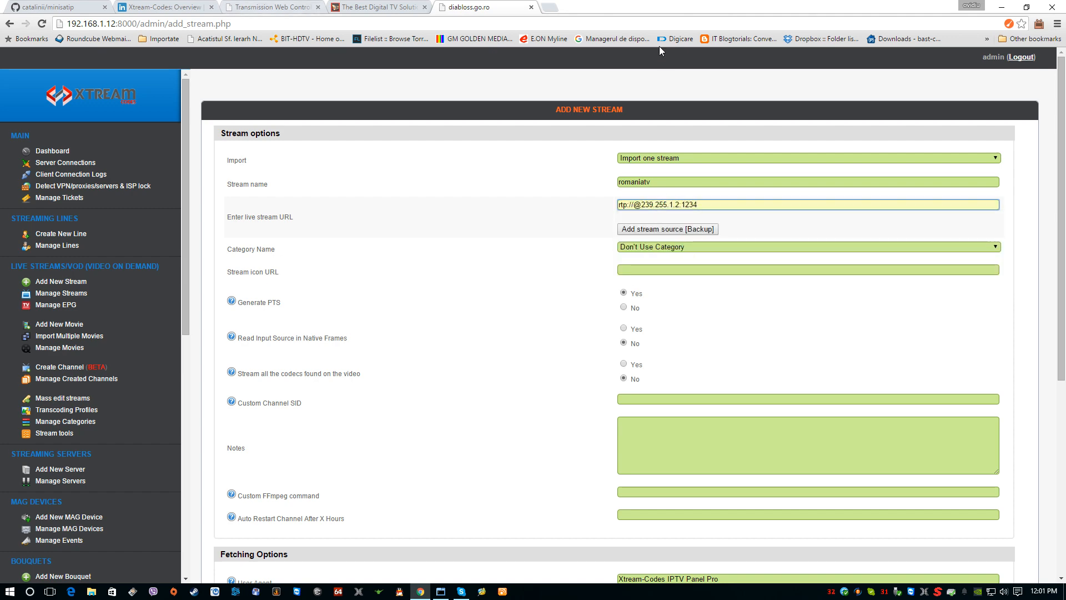
left_click(380, 7)
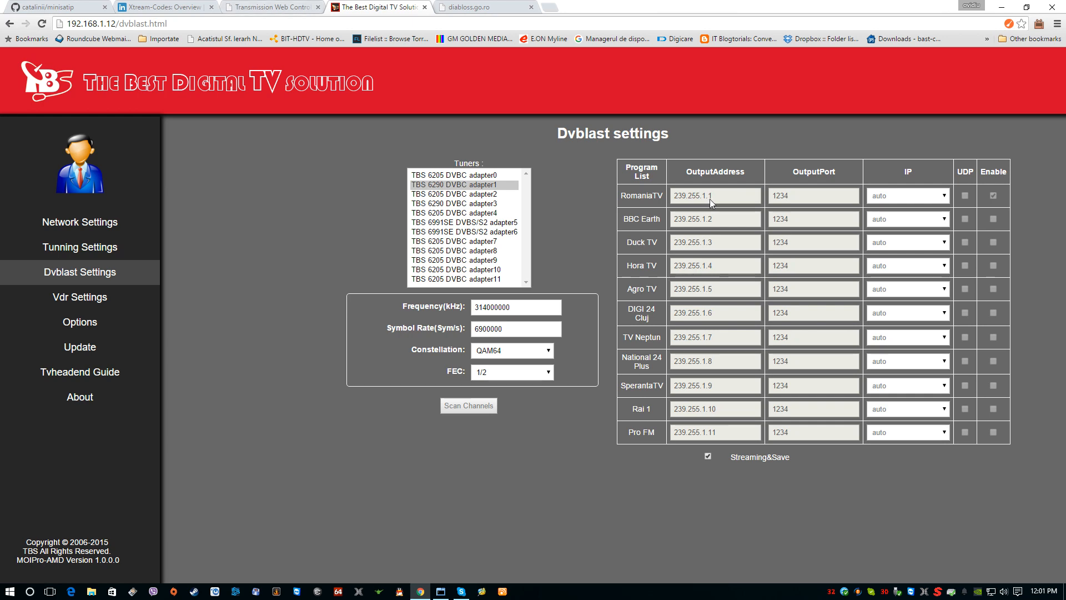
left_click(481, 8)
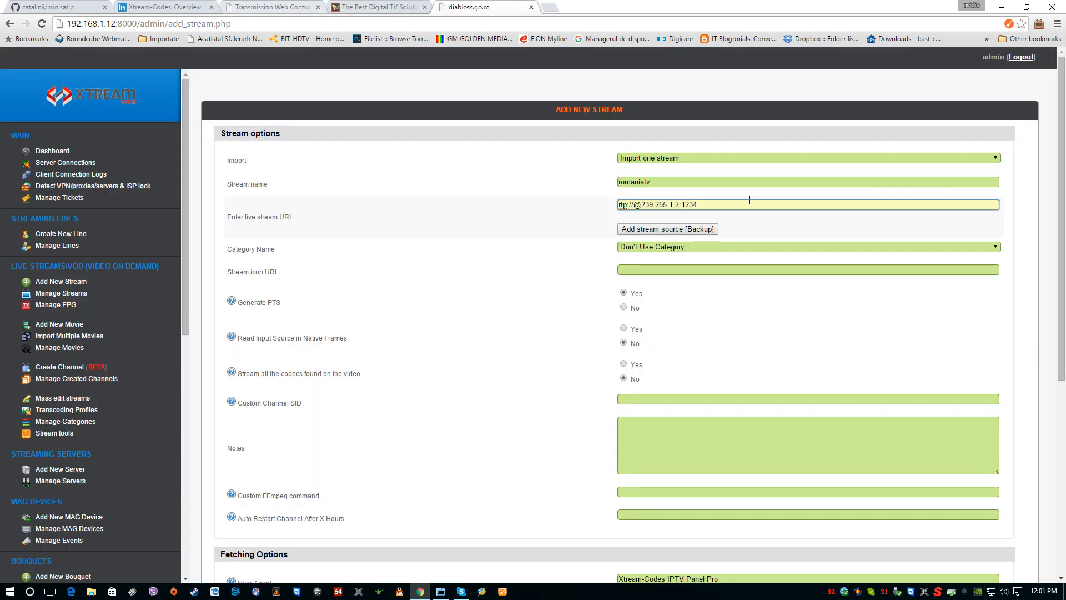
left_click(678, 205)
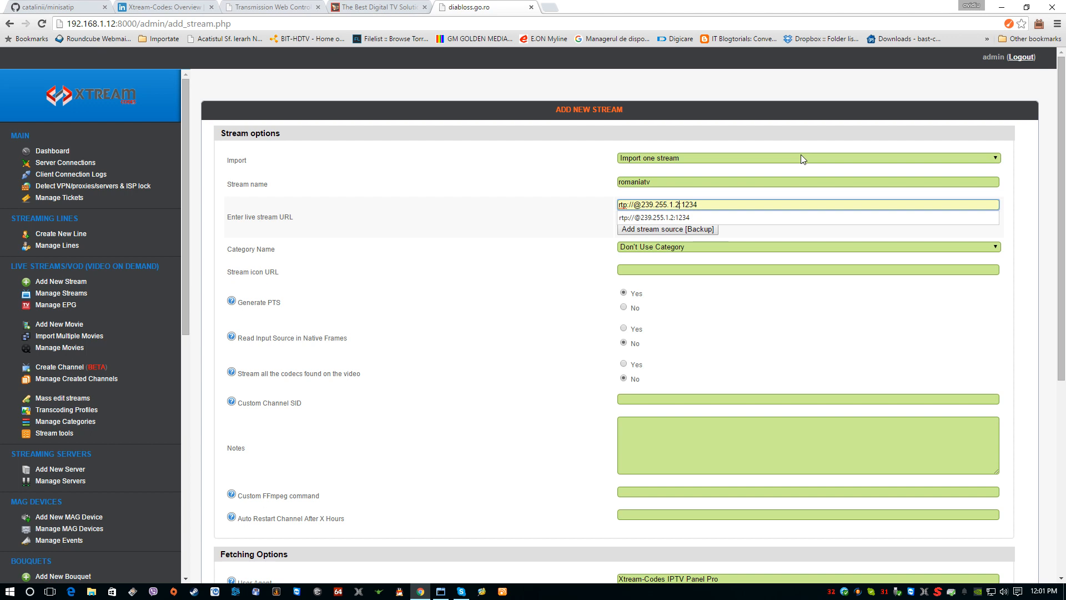
key("BackSpace")
type("1")
Step: Set the category to General Streams and attach the Main Server to the source in the load balancer settings
left_click(704, 248)
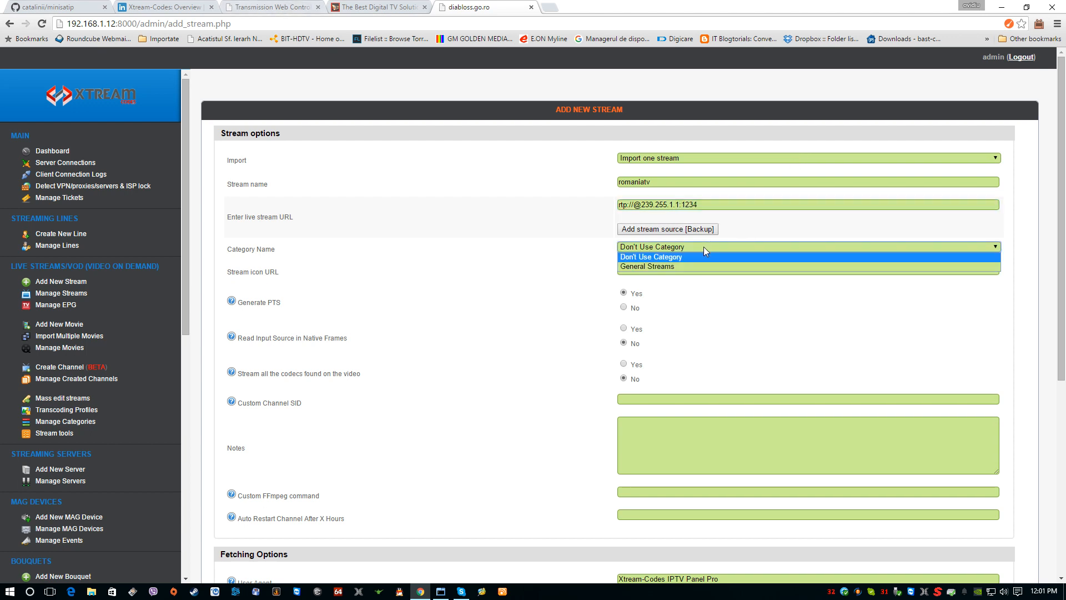
left_click(673, 267)
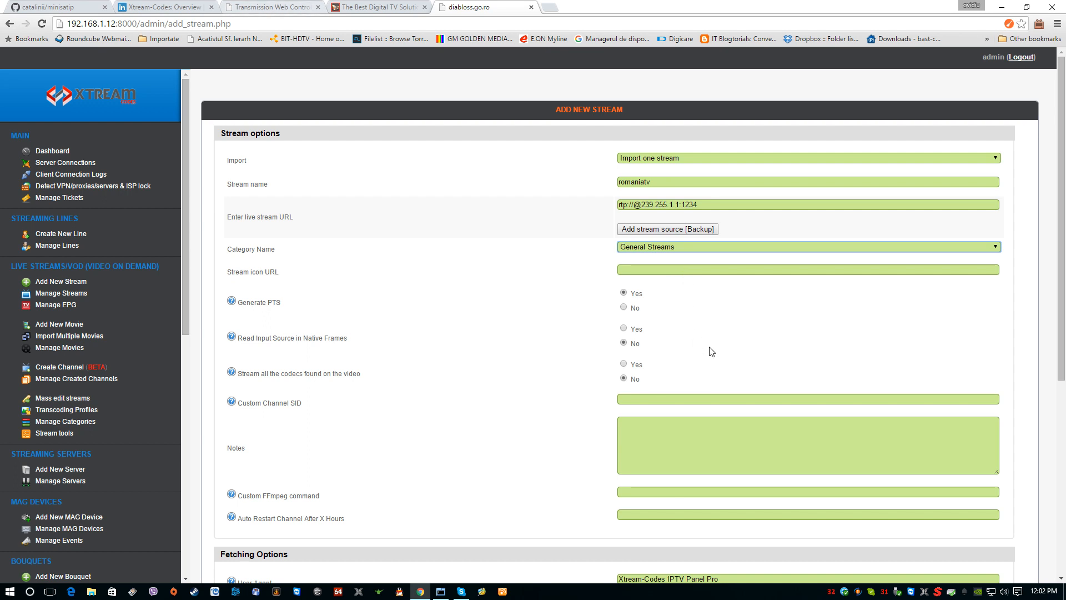
scroll(712, 337, "down", 3)
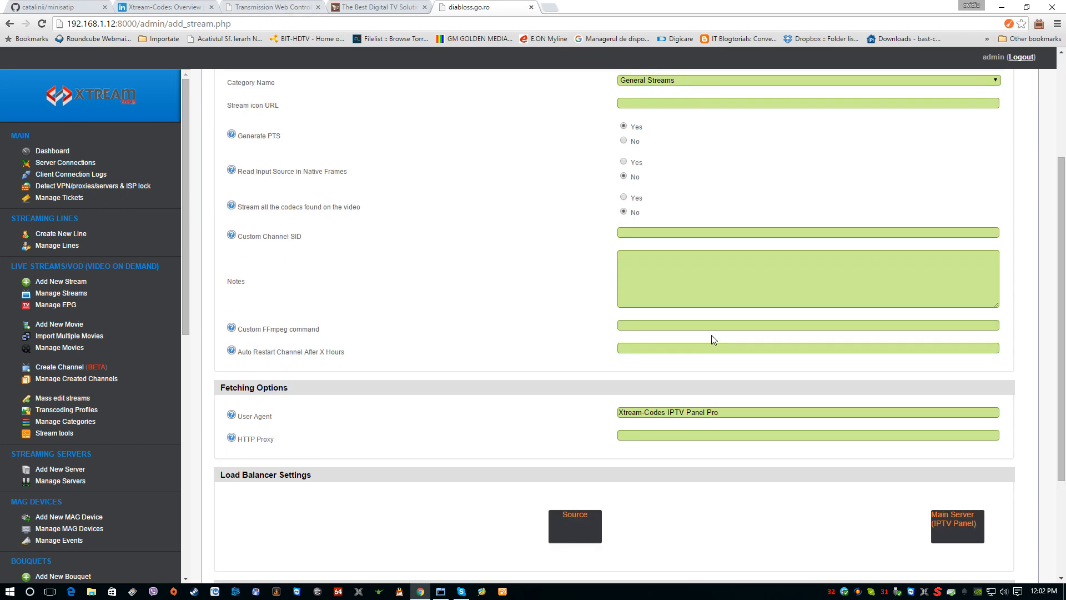
left_click(949, 528)
scroll(676, 491, "down", 1)
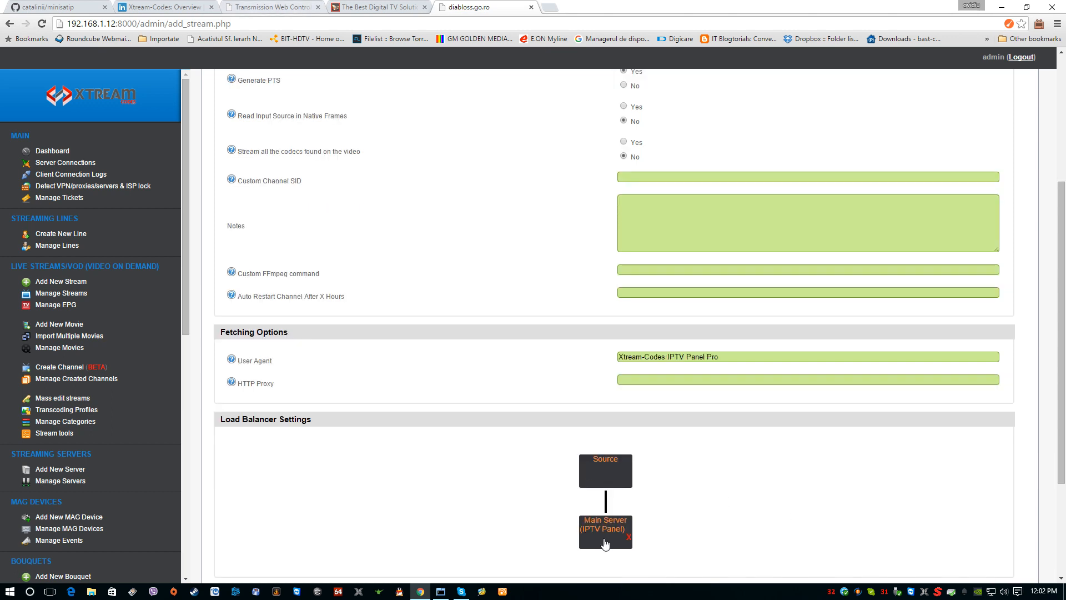
scroll(699, 545, "down", 3)
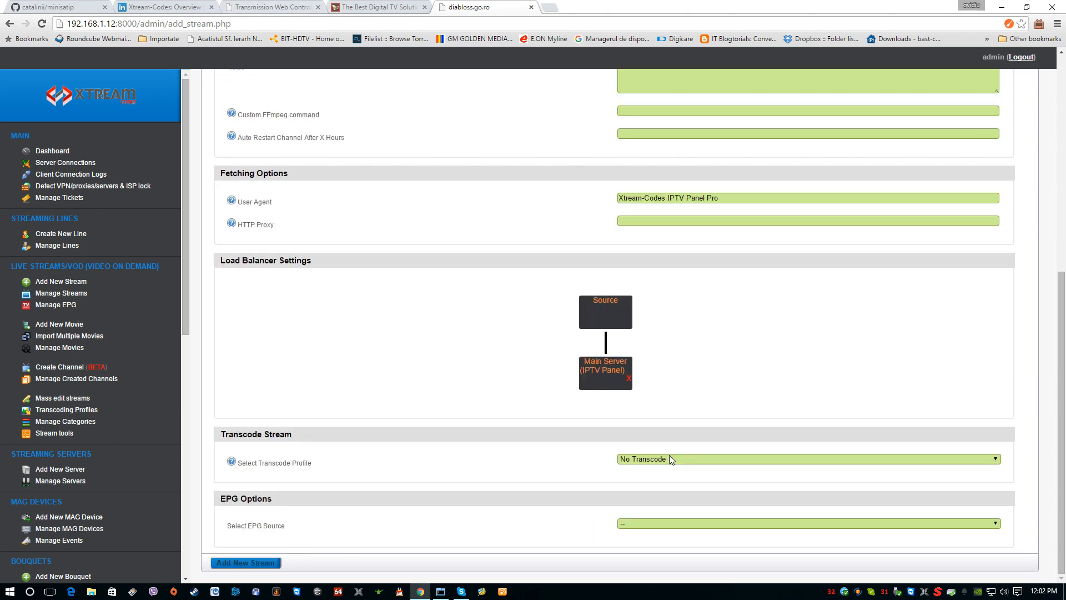
Step: Add the romaniatv stream with the No Transcode profile, and start it from the list of managed streams
left_click(668, 457)
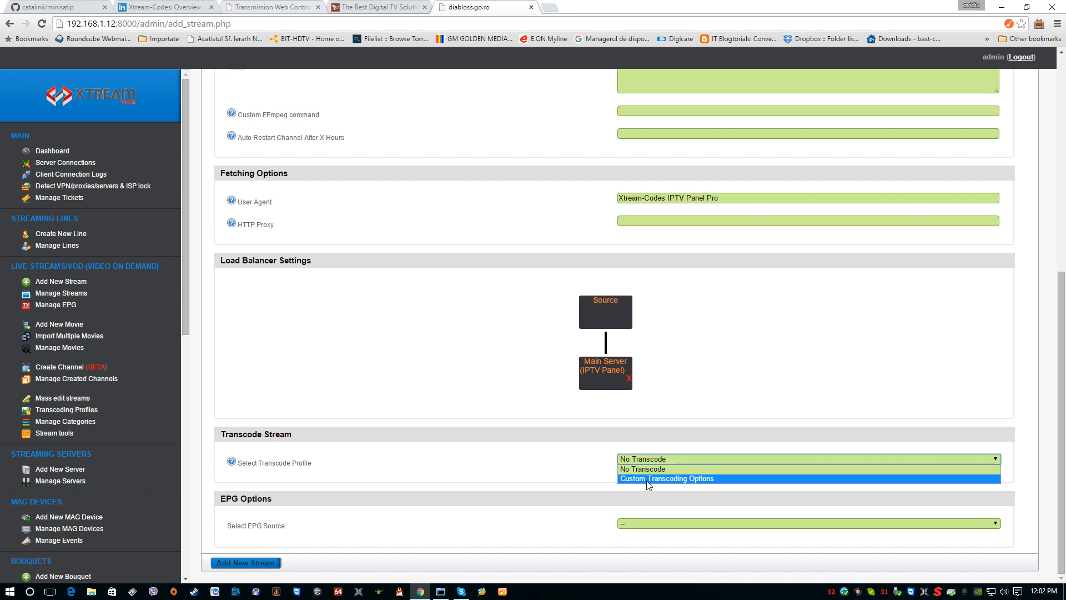
left_click(644, 470)
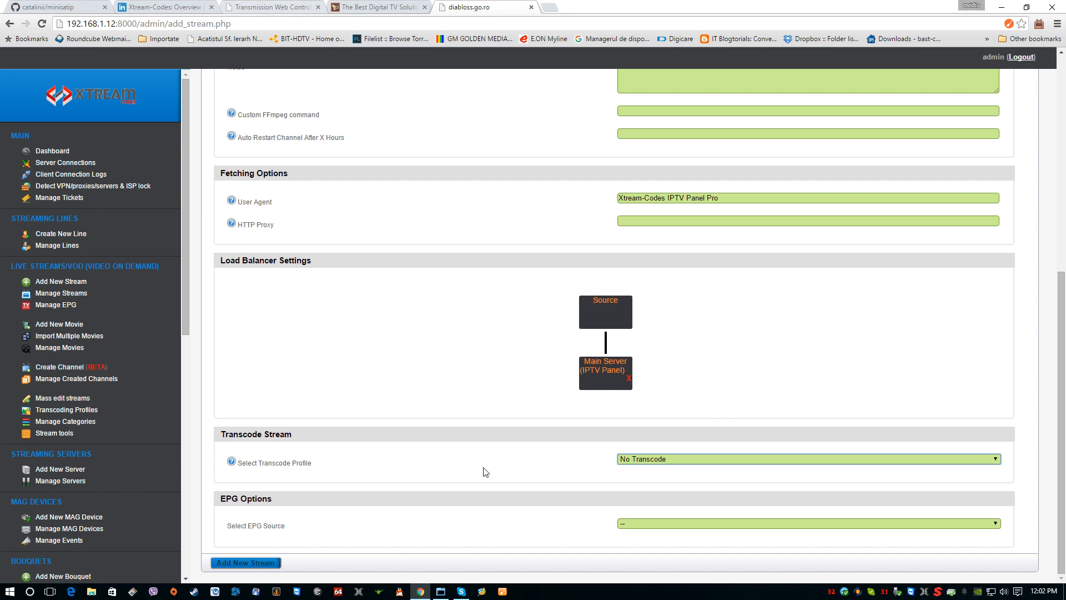
left_click(257, 563)
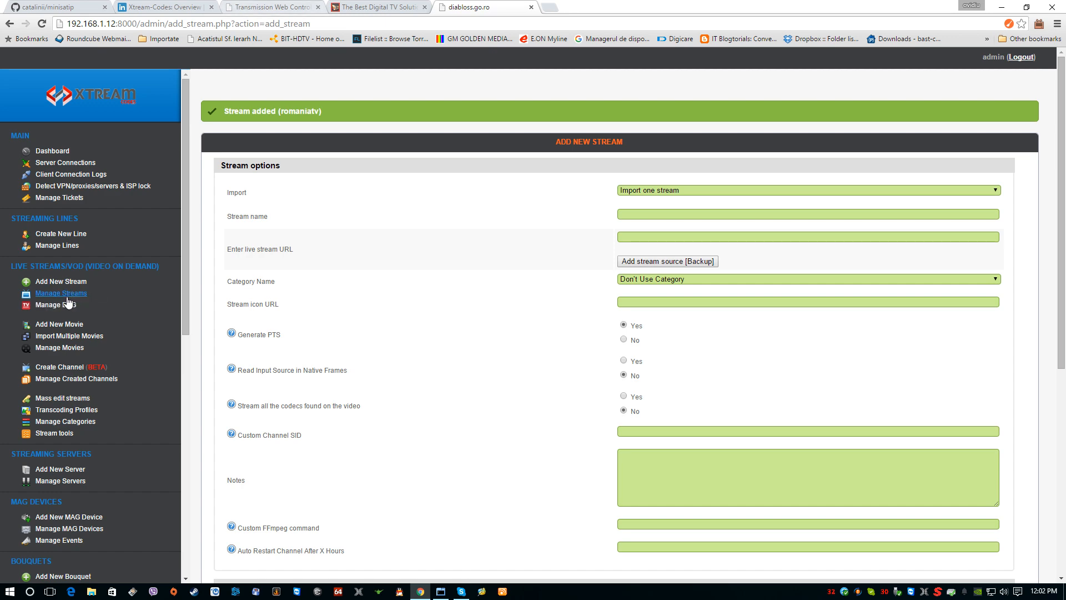
left_click(63, 294)
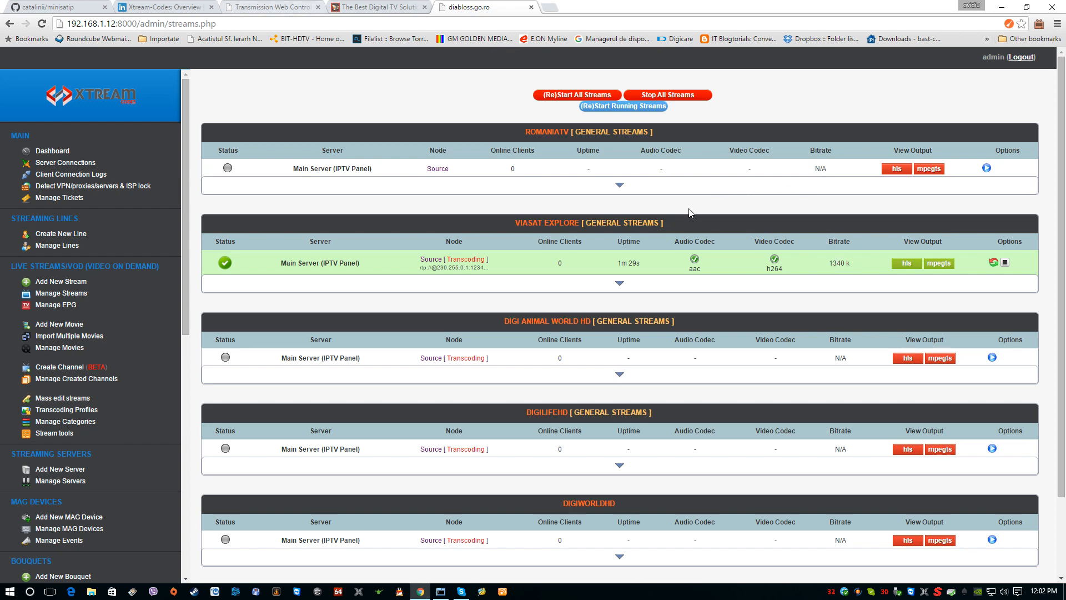
left_click(987, 168)
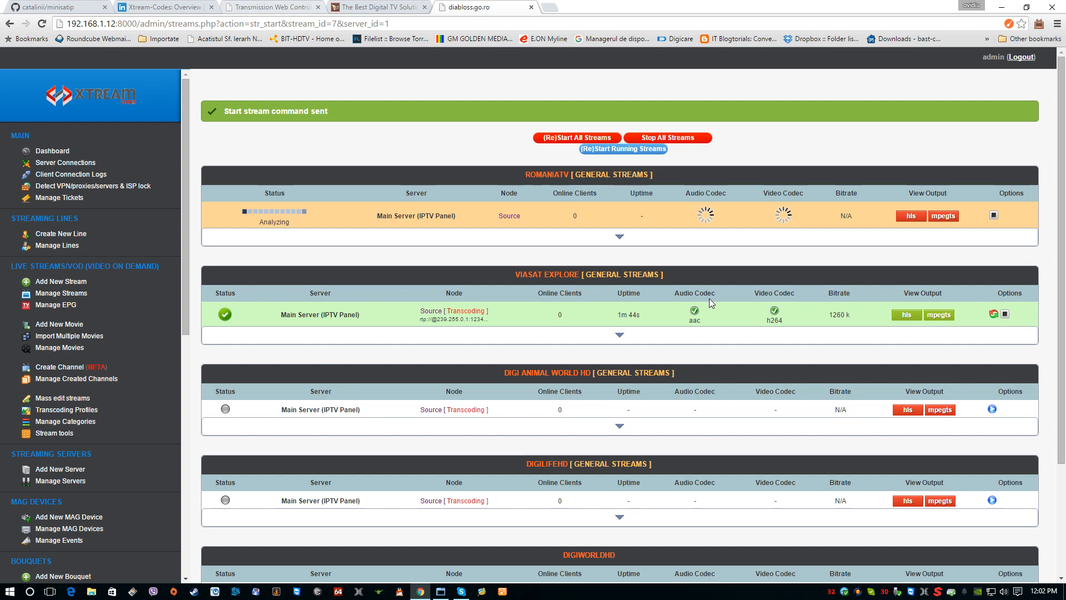
Step: Delete the Digi Animal World HD stream from the list of managed streams and confirm the deletion
left_click(619, 427)
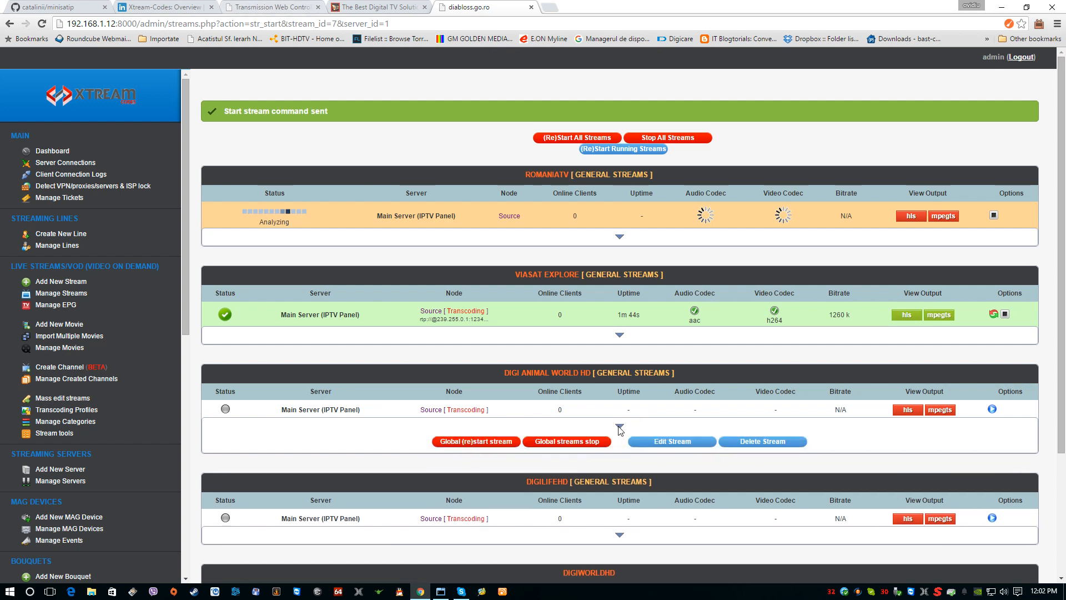
scroll(639, 397, "down", 1)
left_click(621, 371)
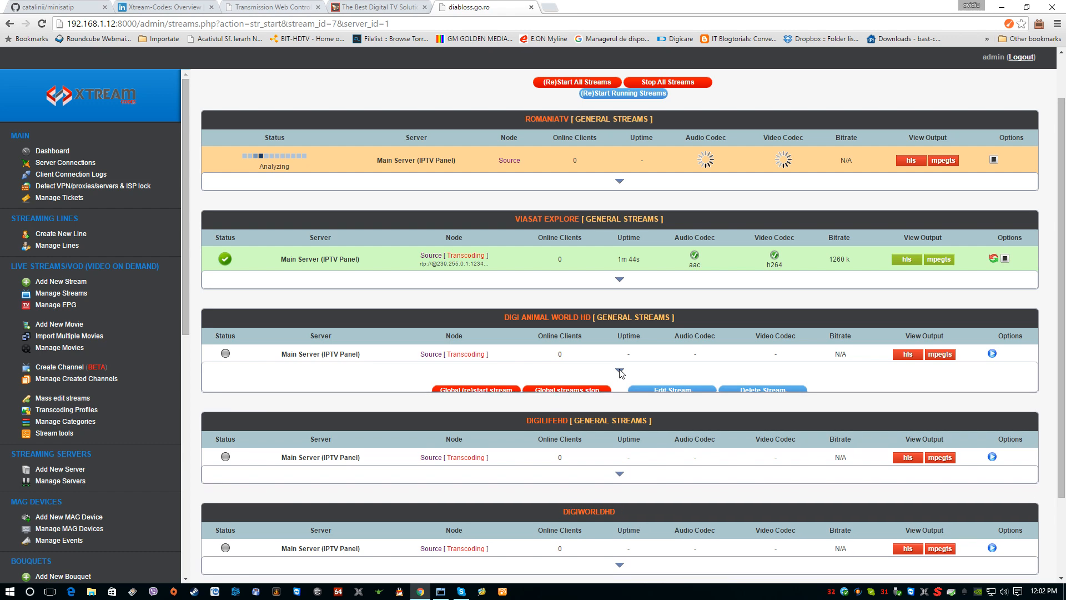
left_click(755, 387)
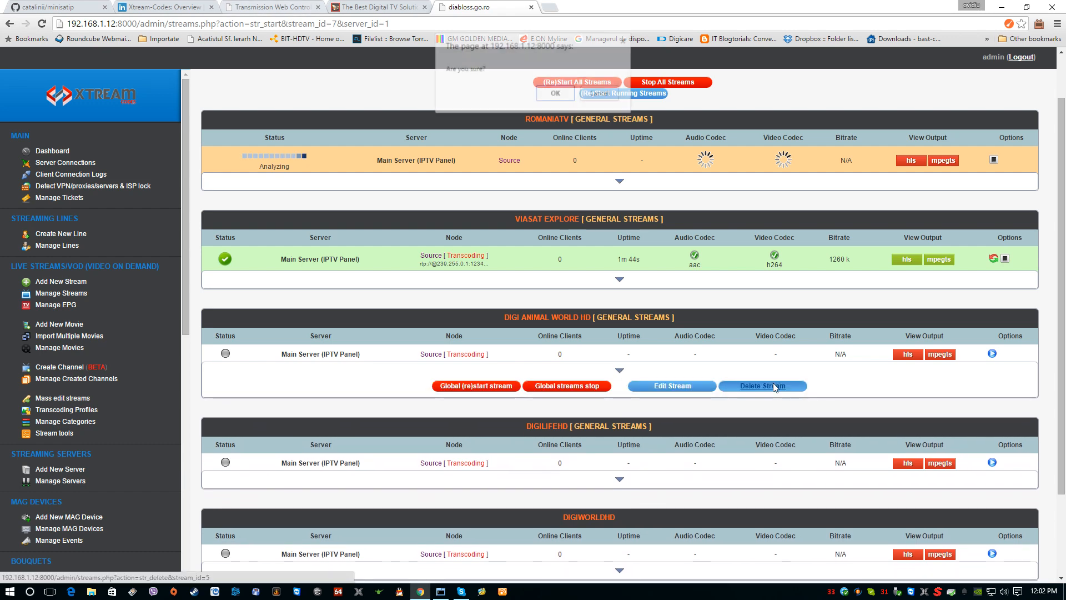
left_click(556, 96)
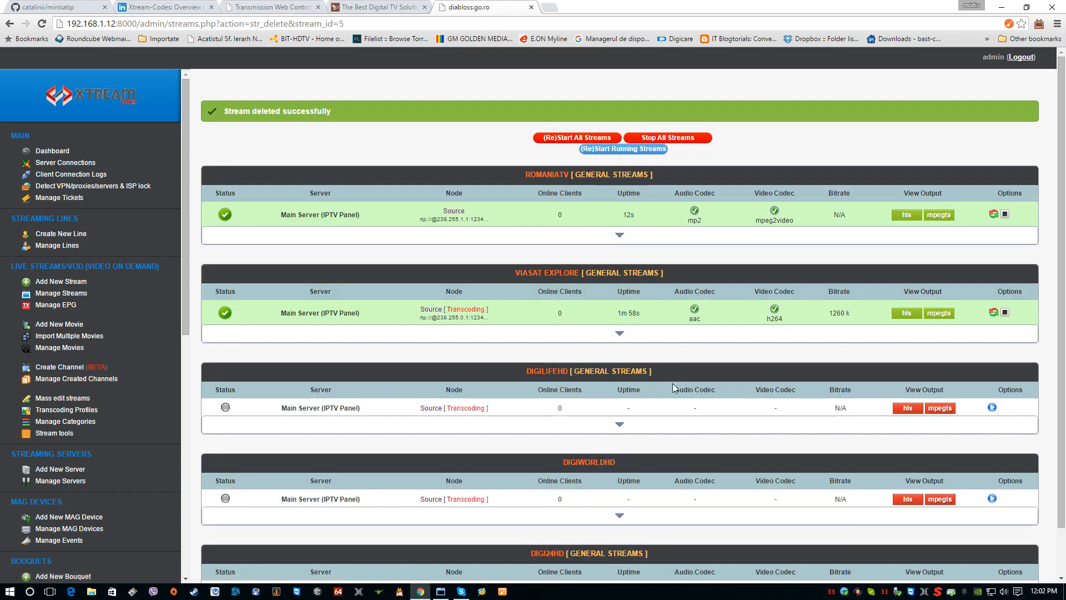
Step: Delete the DigiLifeHD stream from the list of managed streams and confirm the deletion
left_click(620, 424)
scroll(679, 428, "down", 1)
left_click(763, 384)
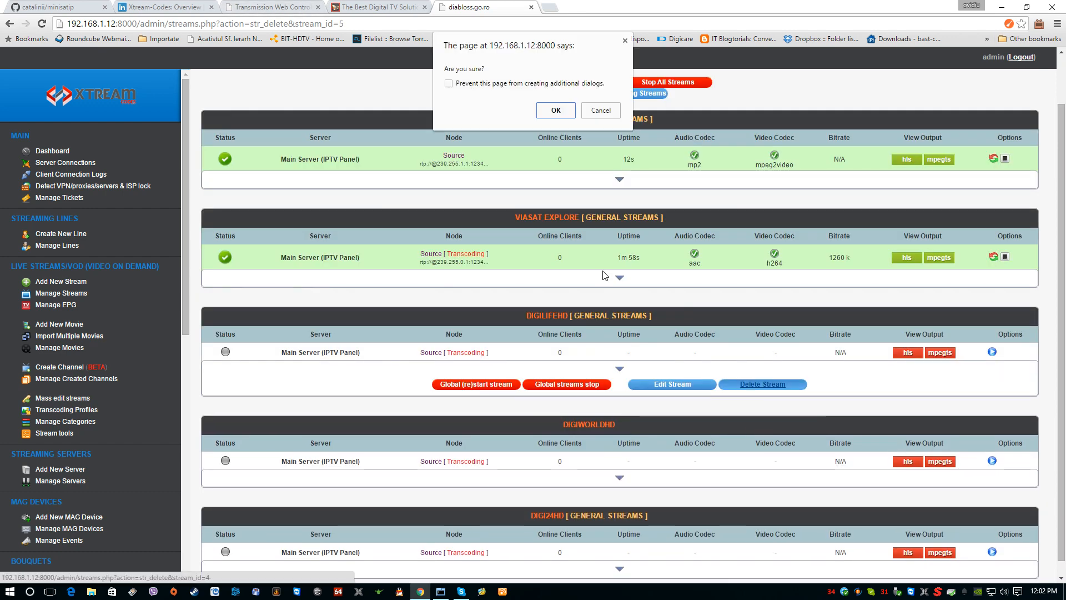
left_click(553, 110)
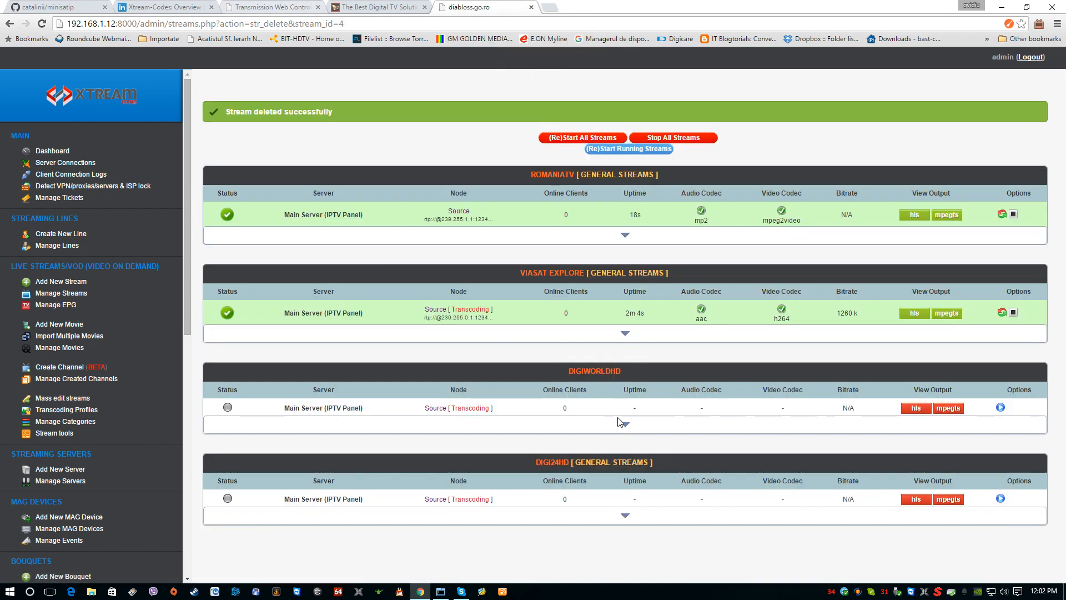
Step: Delete the two remaining stopped streams, DigiWorldHD and Digi24HD, confirming each deletion
left_click(626, 425)
left_click(772, 439)
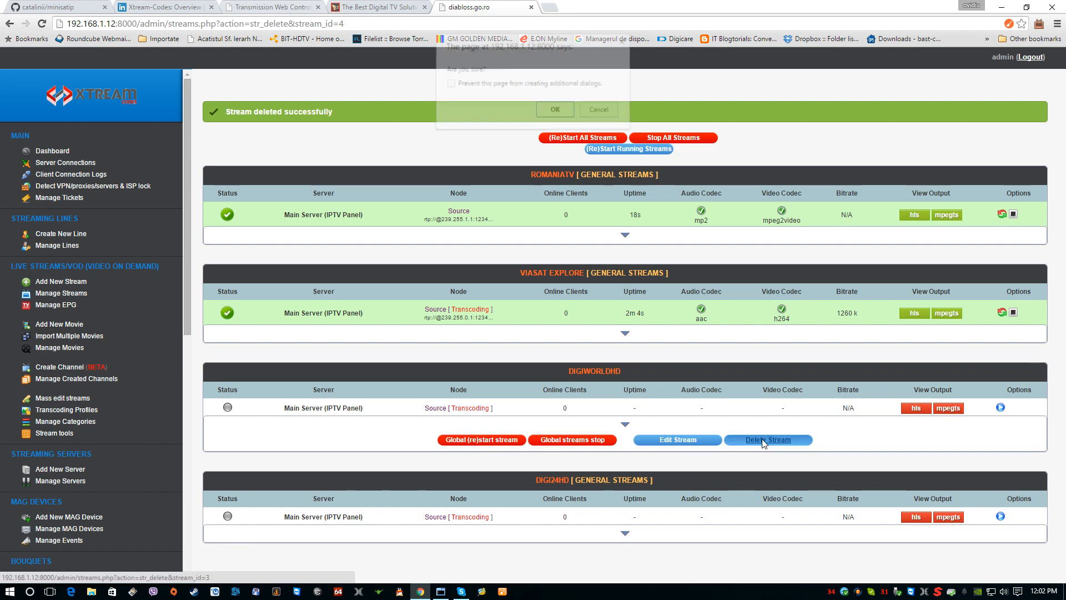
left_click(554, 111)
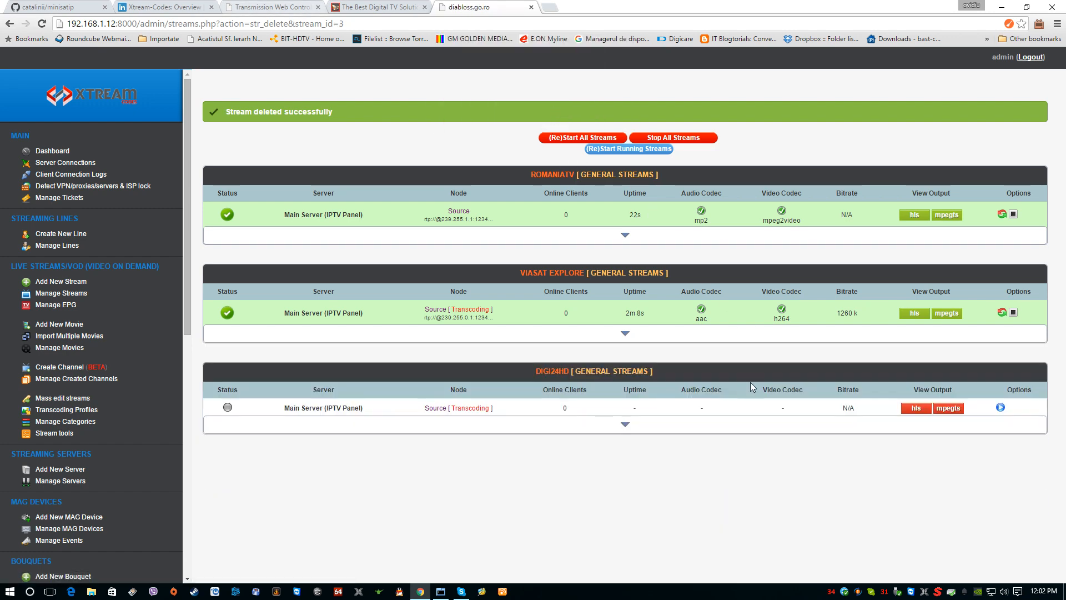
left_click(625, 427)
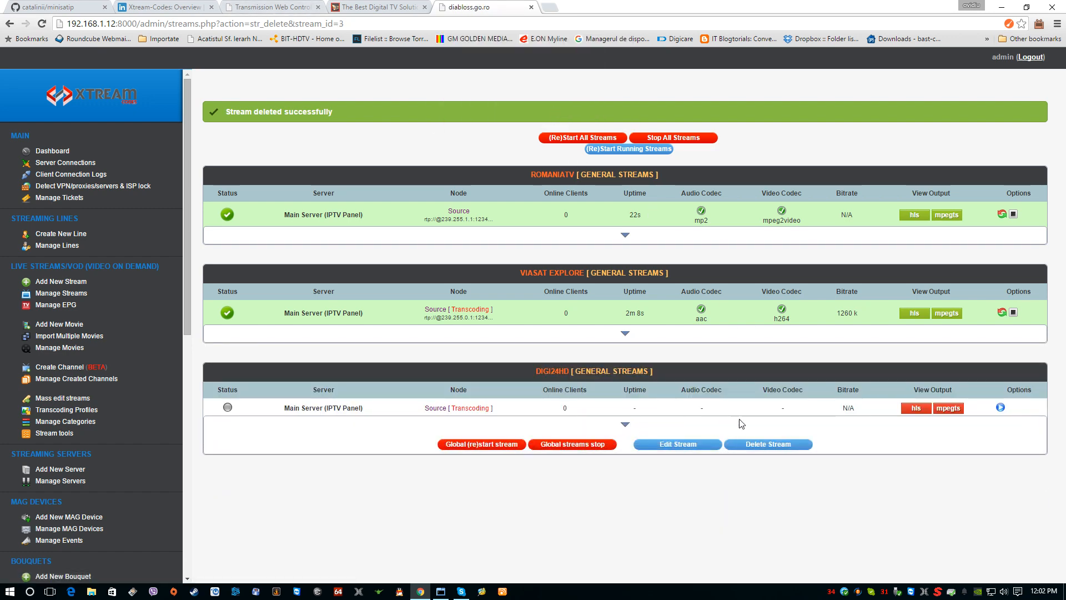
left_click(772, 439)
left_click(557, 110)
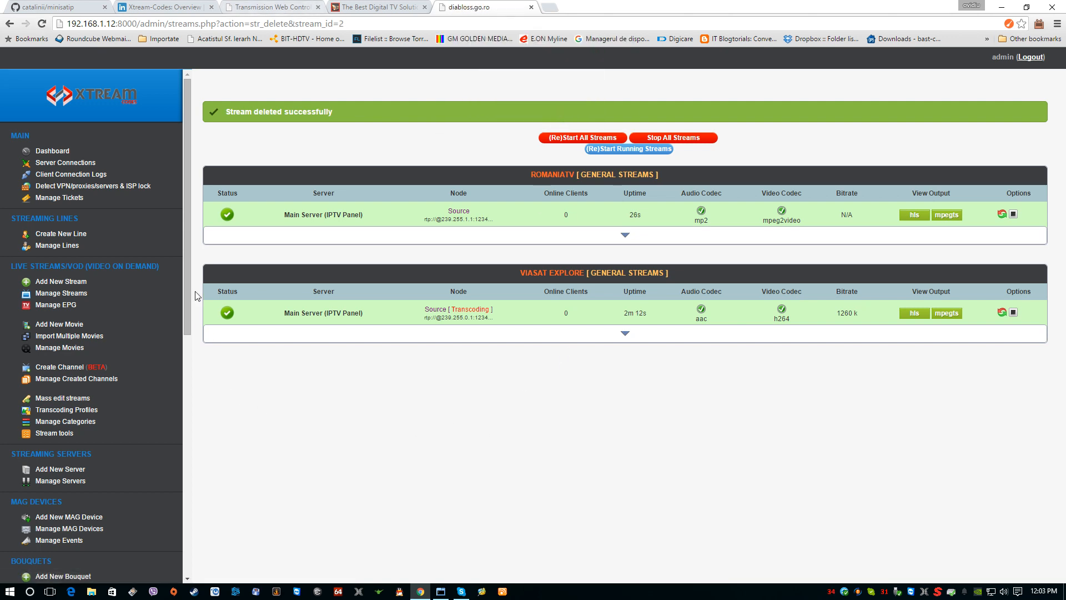
Step: Open a new bouquet form and name the bouquet tutorial
left_click_drag(183, 273, 180, 346)
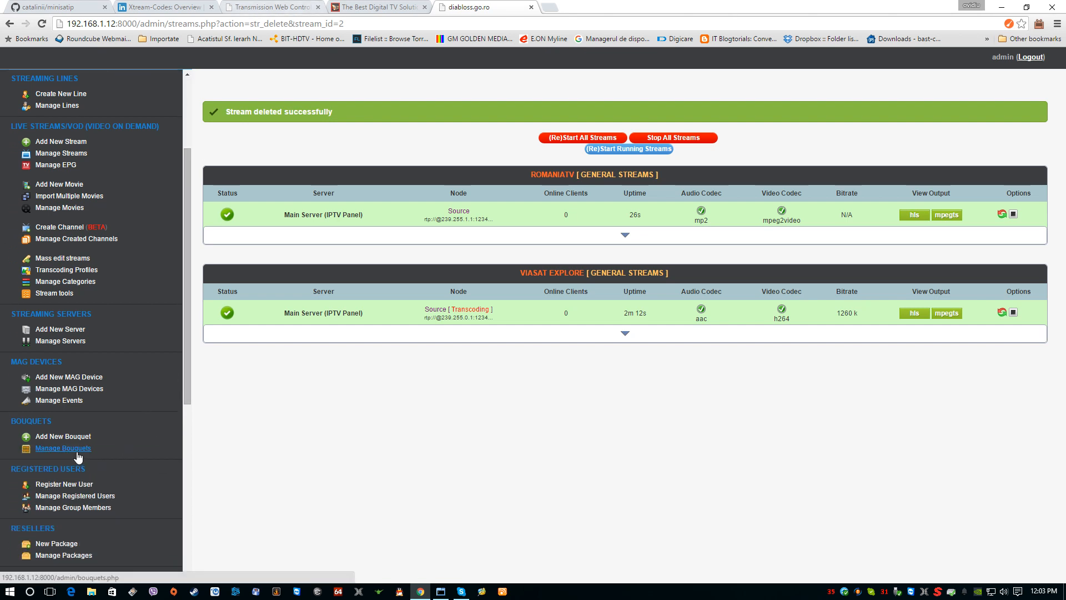
left_click(69, 439)
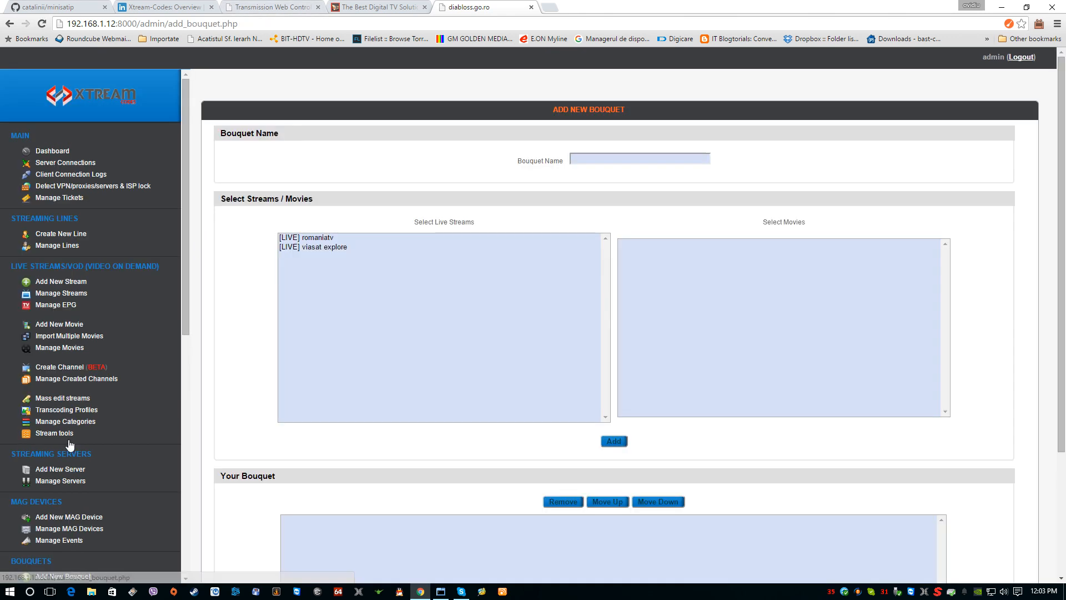
left_click(603, 162)
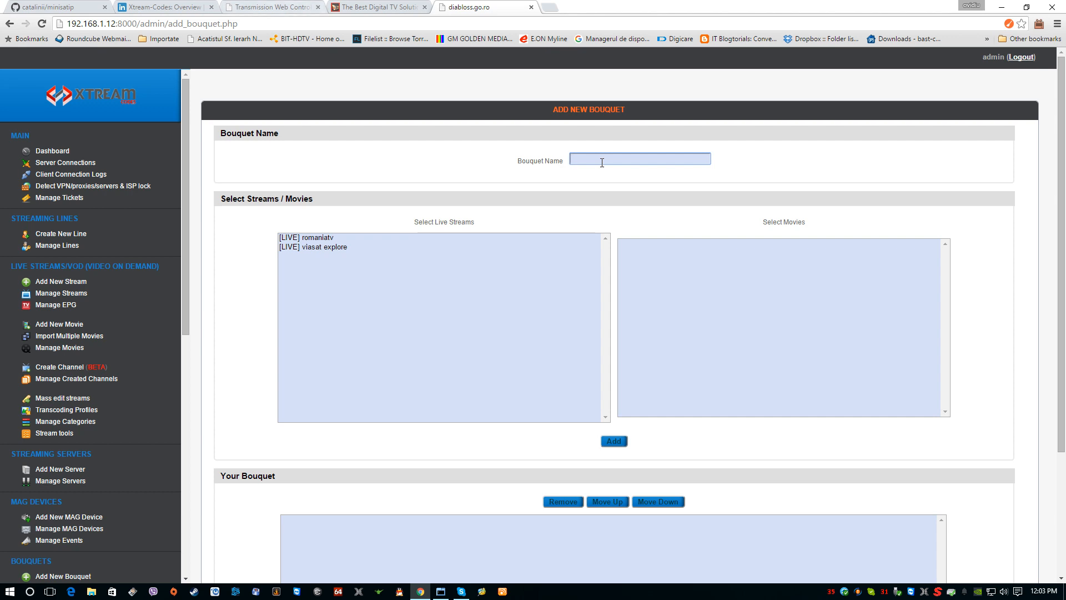
type("tu")
Step: Select the live streams romaniatv and viasat explore and add both to the bouquet
left_click(302, 240)
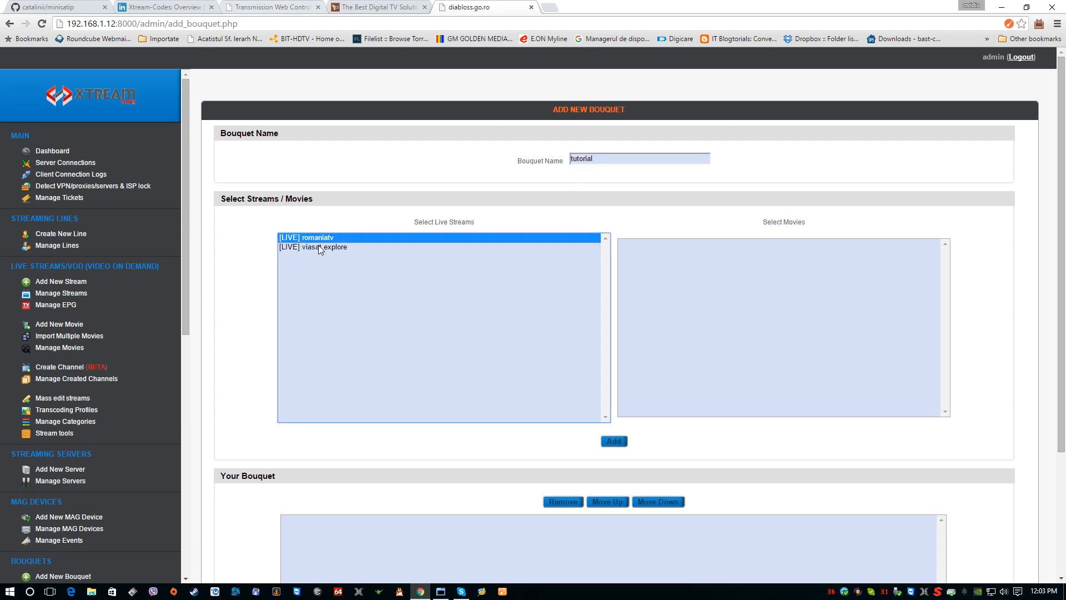
left_click(319, 247)
left_click(325, 240, "ctrl")
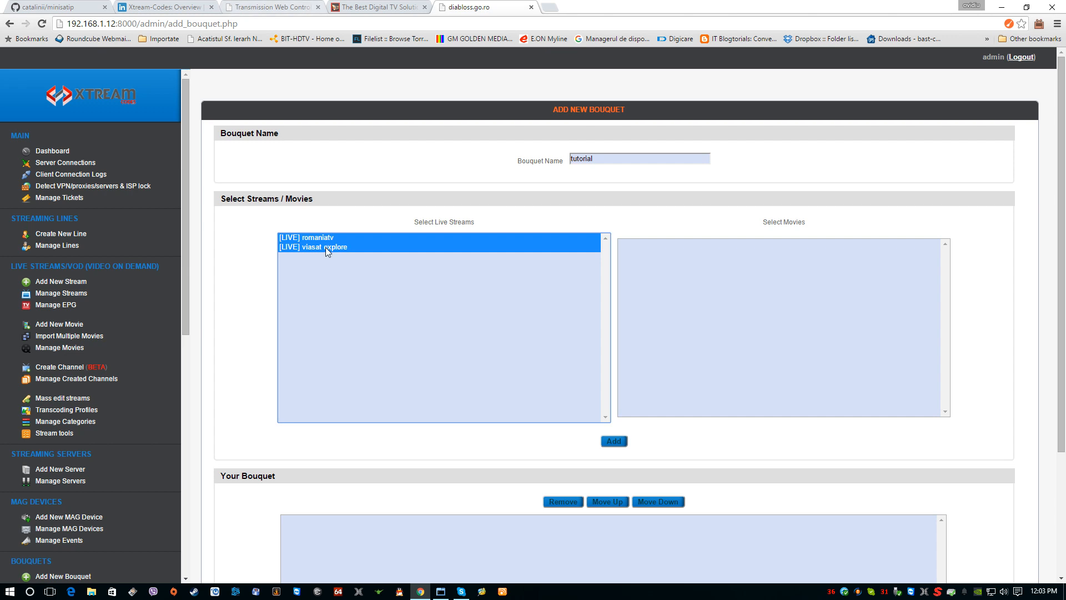
left_click(604, 438)
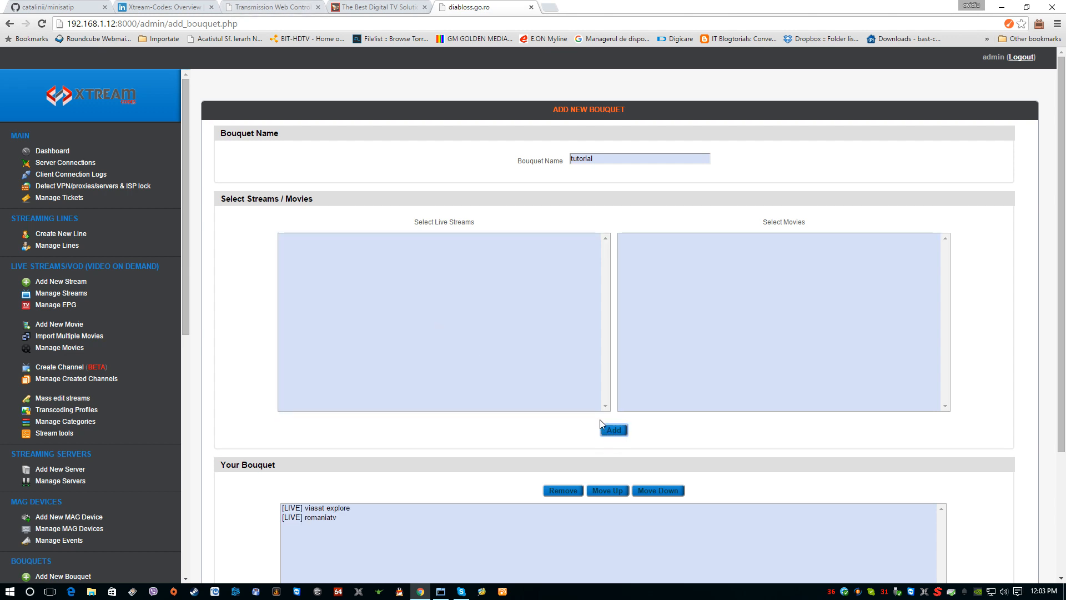
Step: Save the new tutorial bouquet with its two live streams
scroll(542, 423, "down", 3)
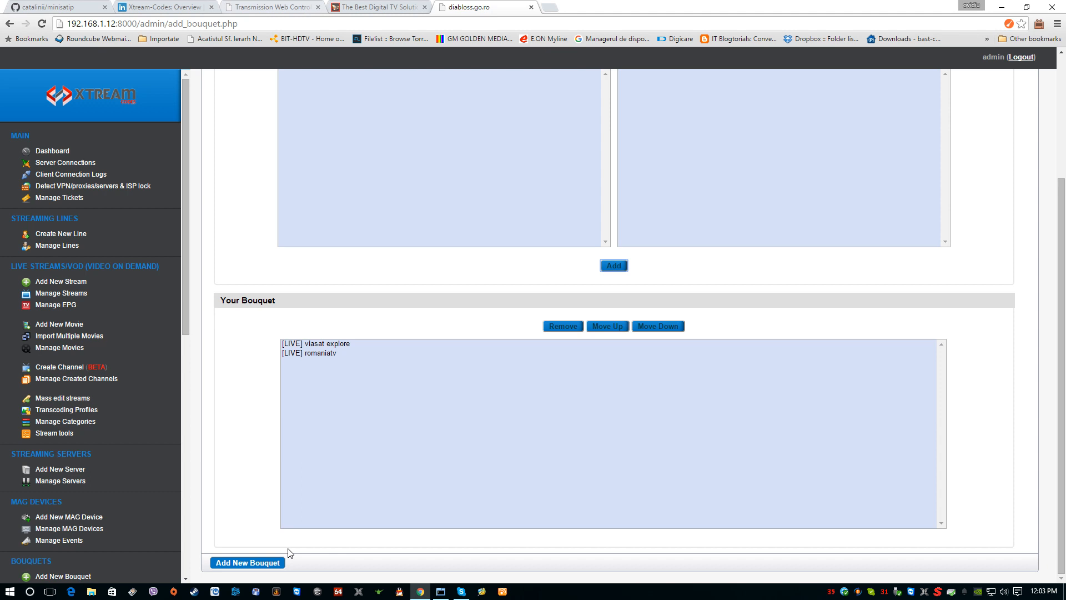
left_click(265, 562)
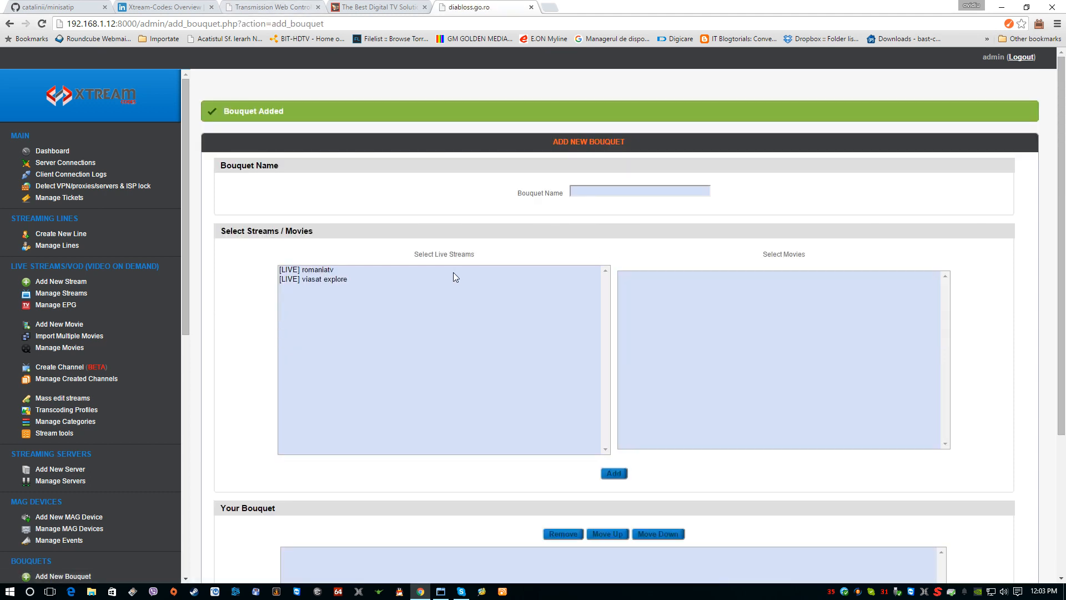
scroll(445, 295, "down", 4)
scroll(446, 296, "up", 4)
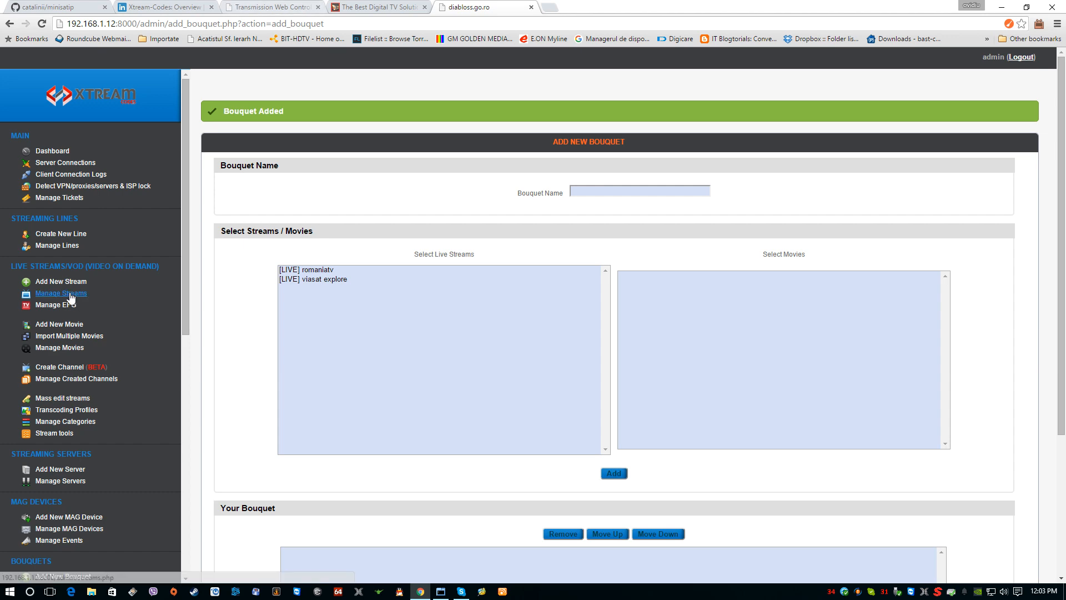
Step: Open the list of existing bouquets and check its entries
scroll(98, 483, "down", 3)
scroll(98, 490, "down", 2)
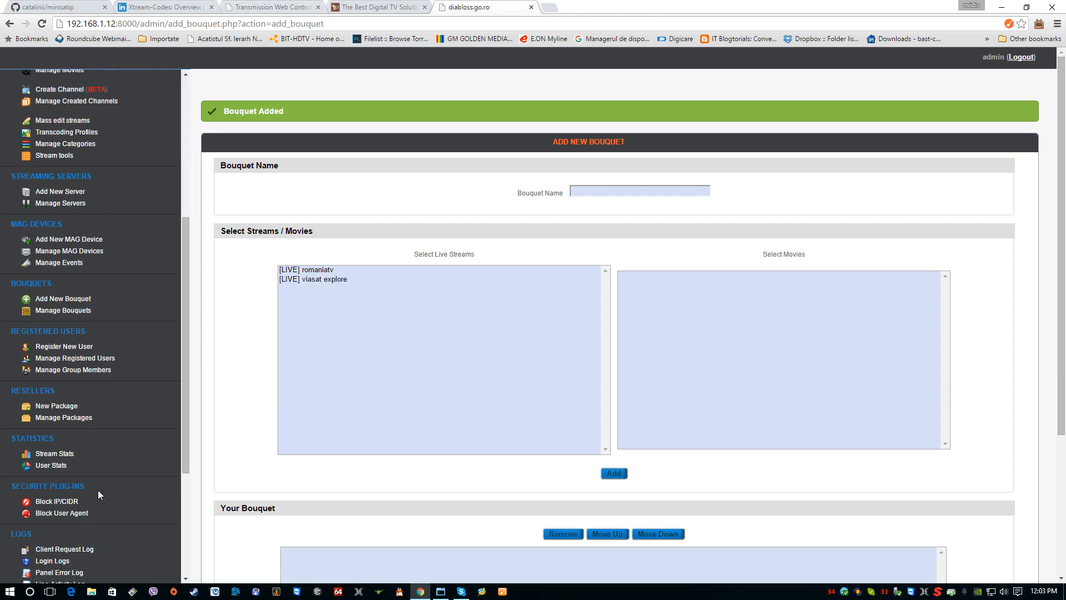
left_click(78, 311)
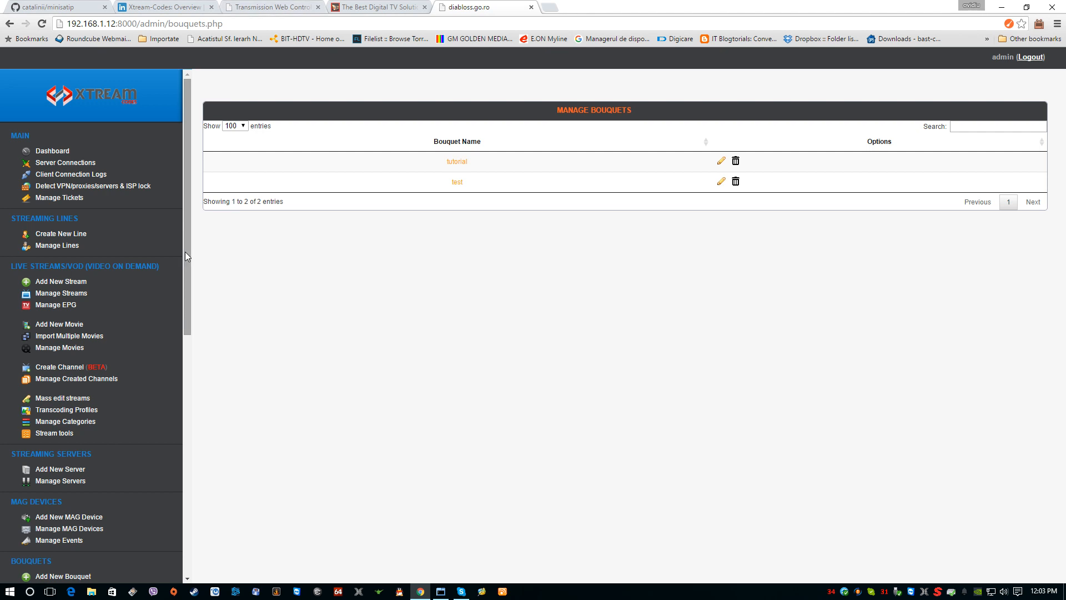
mouse_move(184, 251)
left_mouse_down()
mouse_move(185, 261)
mouse_move(185, 246)
left_mouse_up()
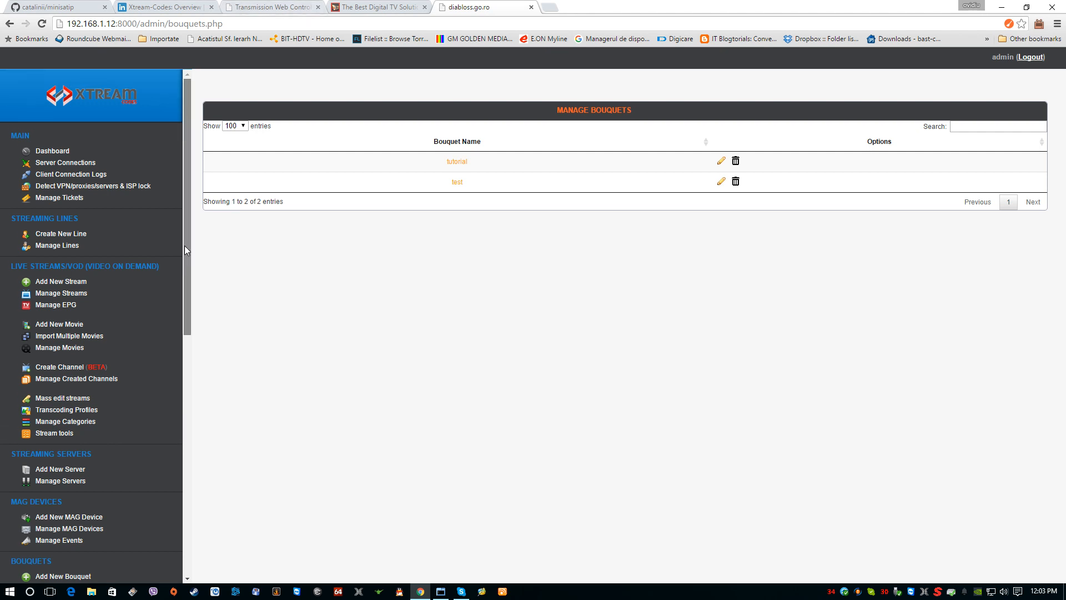
Step: Open the form for registering a new user, set the username to tutorial and enter the account password
left_click_drag(184, 248, 184, 355)
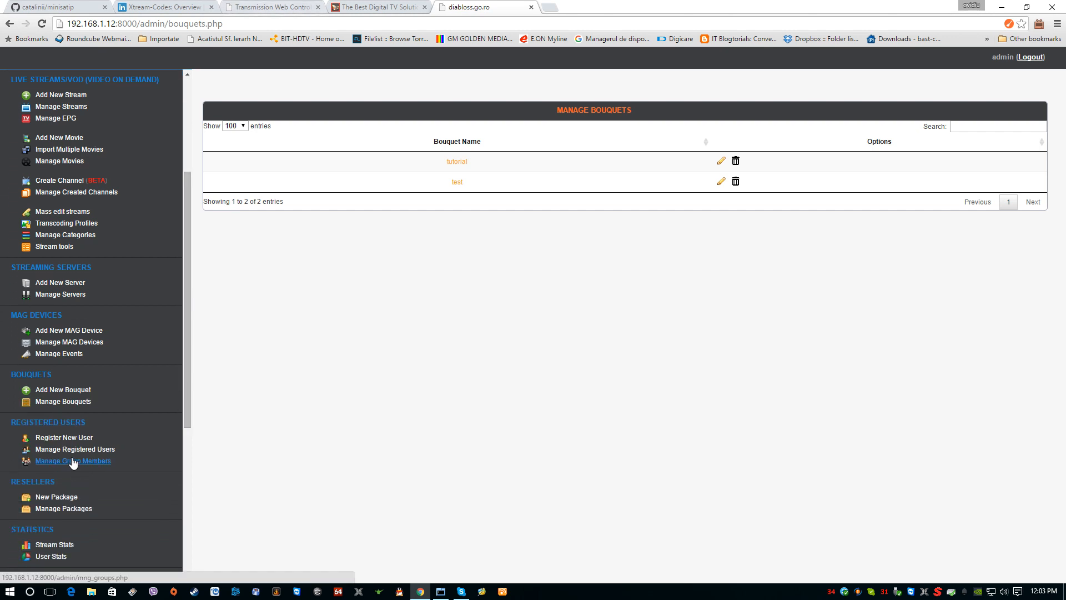
left_click(54, 438)
left_click(634, 157)
type("tutorial")
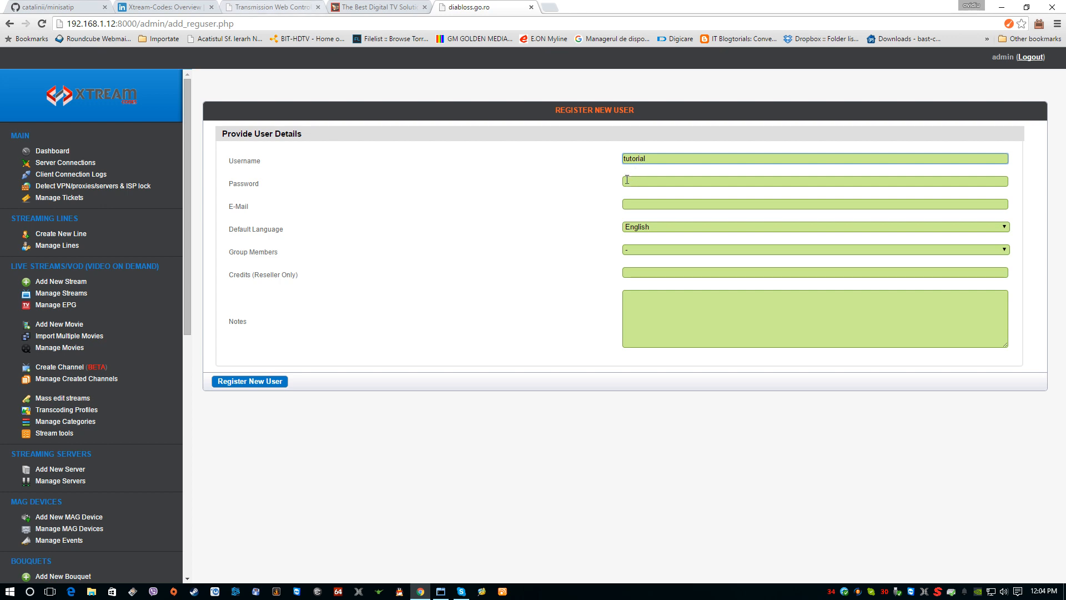
left_click(627, 179)
type("tutorial123")
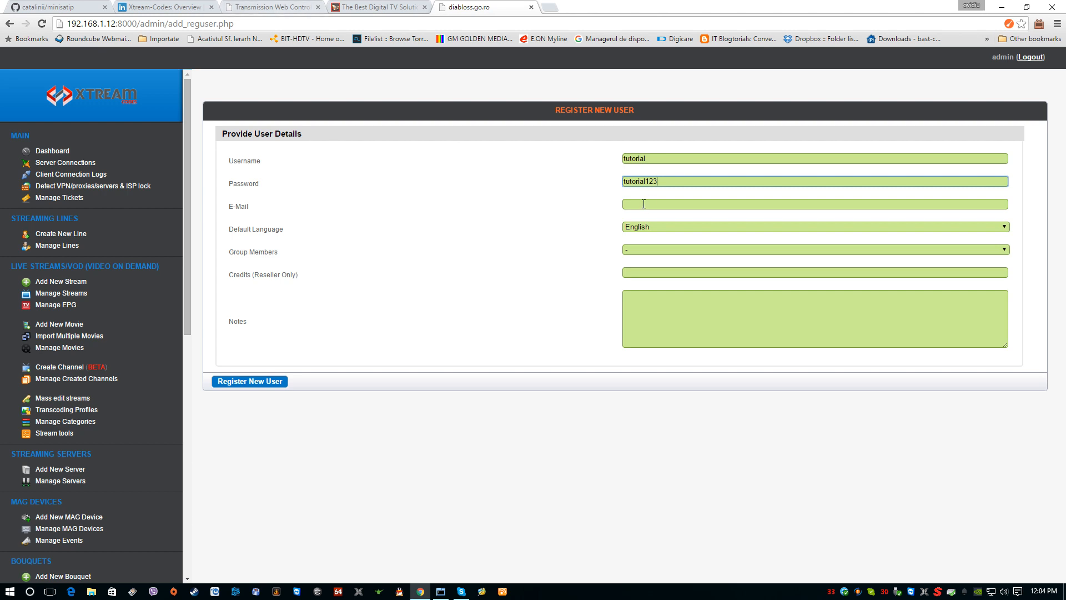
Step: Fill in the new user's e-mail, assign the Resellers group and register the user
left_click(644, 203)
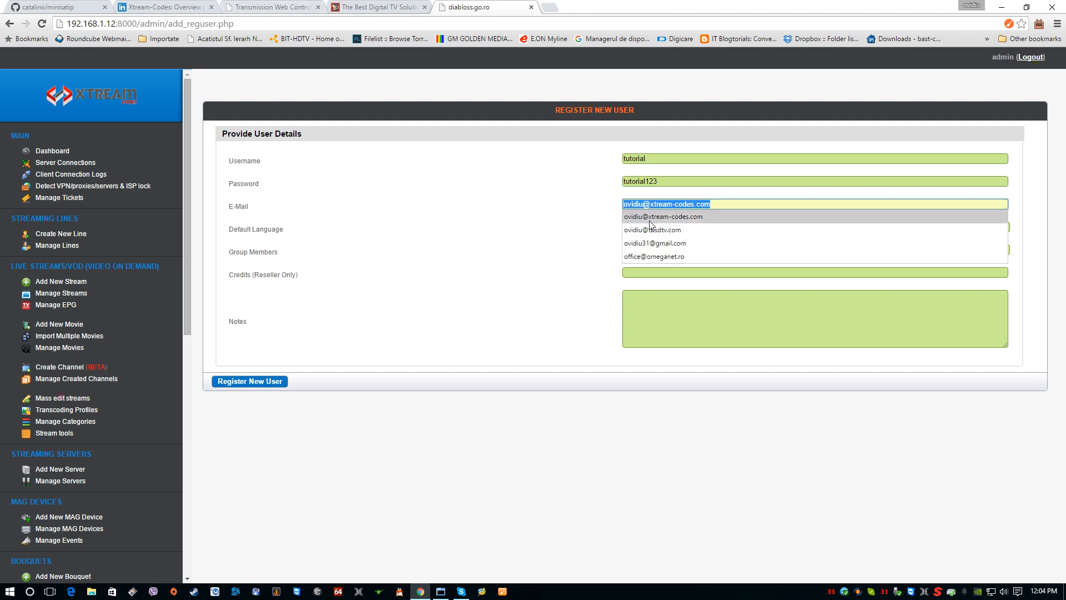
left_click(654, 232)
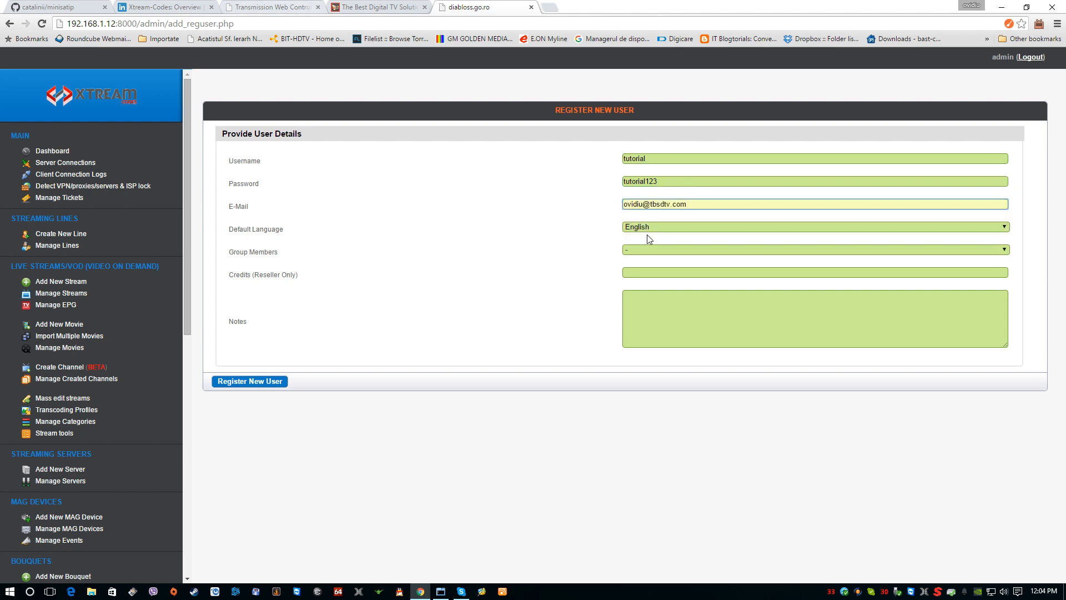
left_click(646, 251)
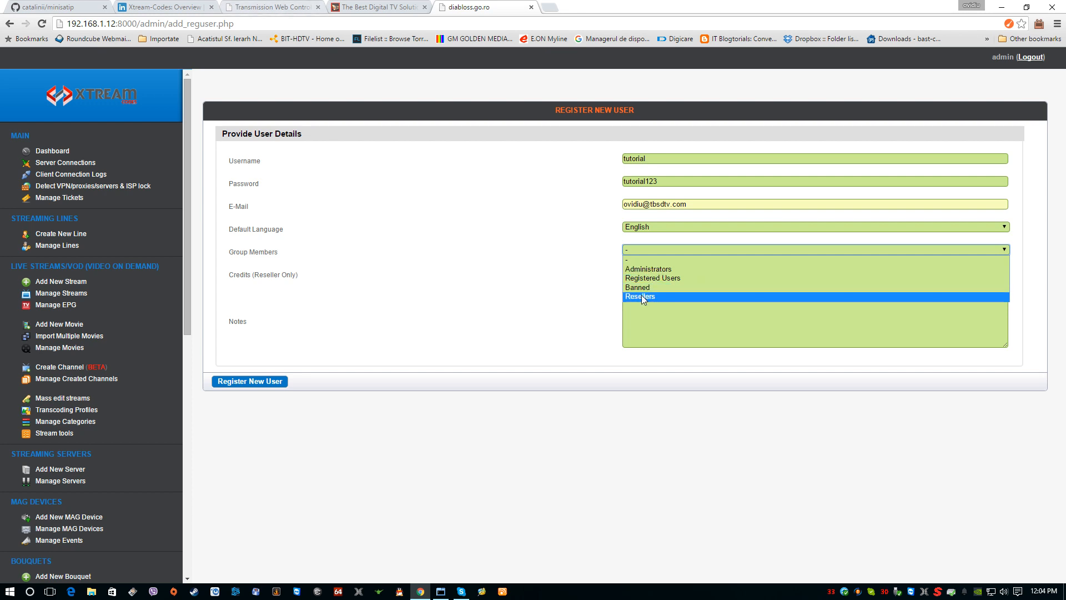
left_click(641, 295)
left_click(646, 273)
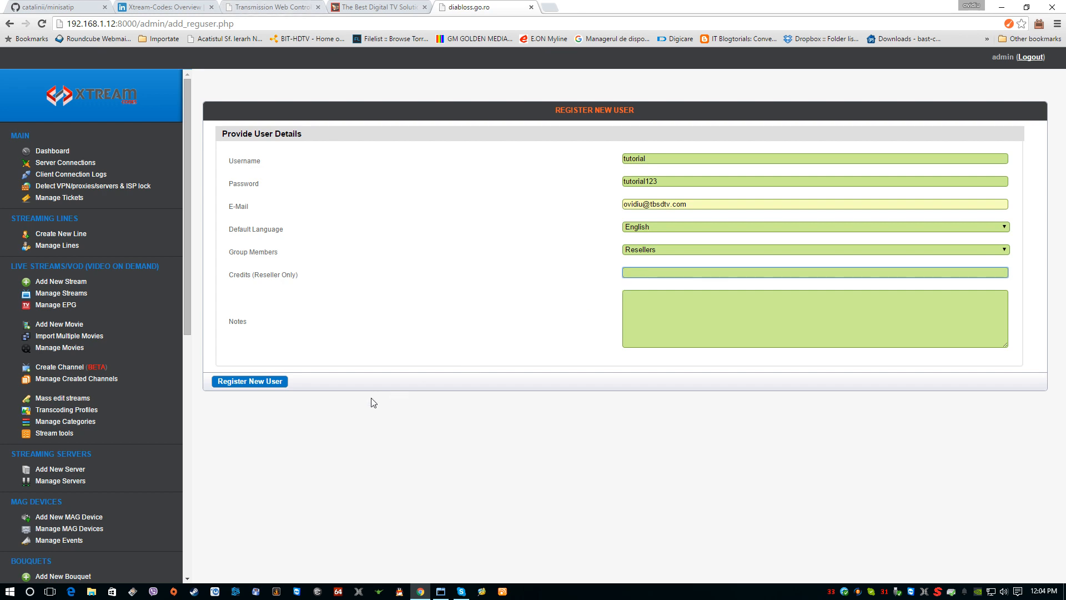
left_click(261, 383)
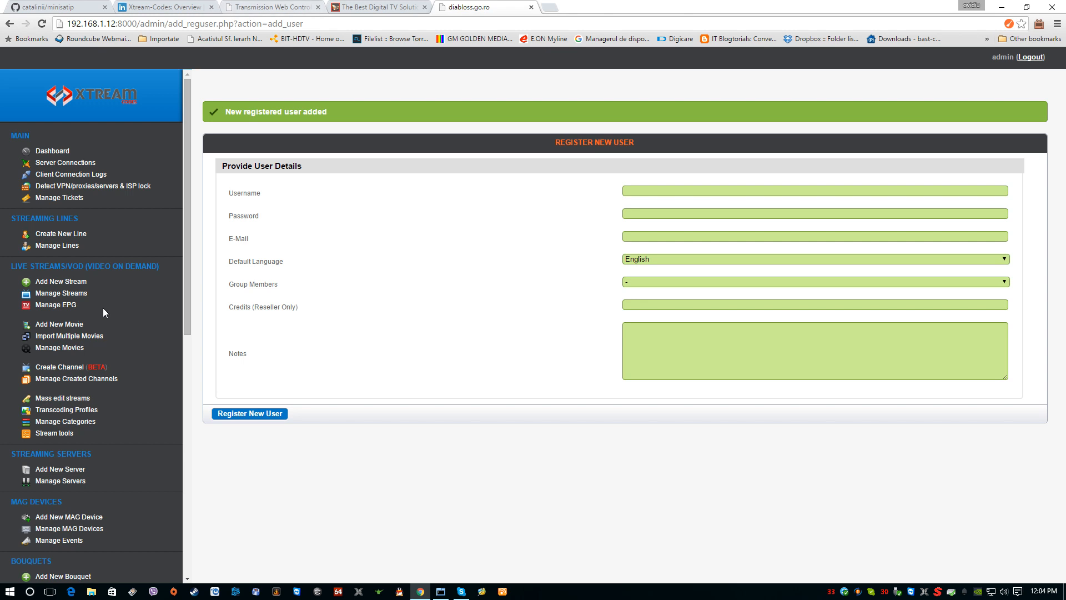
Step: Open the form for a new streaming line, set its username to enduser and enter the line's password
left_click(63, 236)
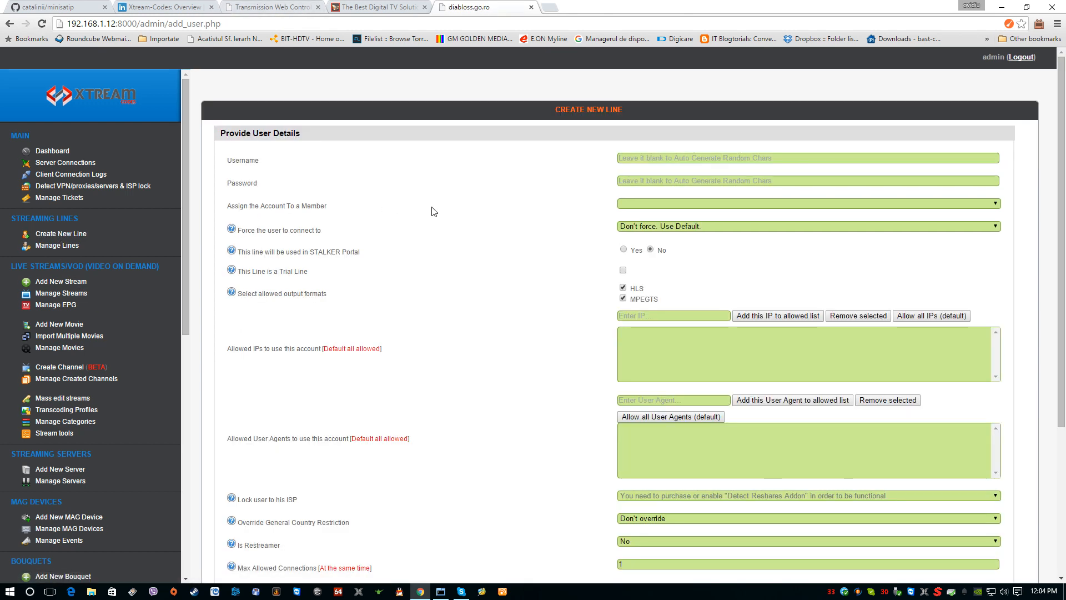
left_click(641, 161)
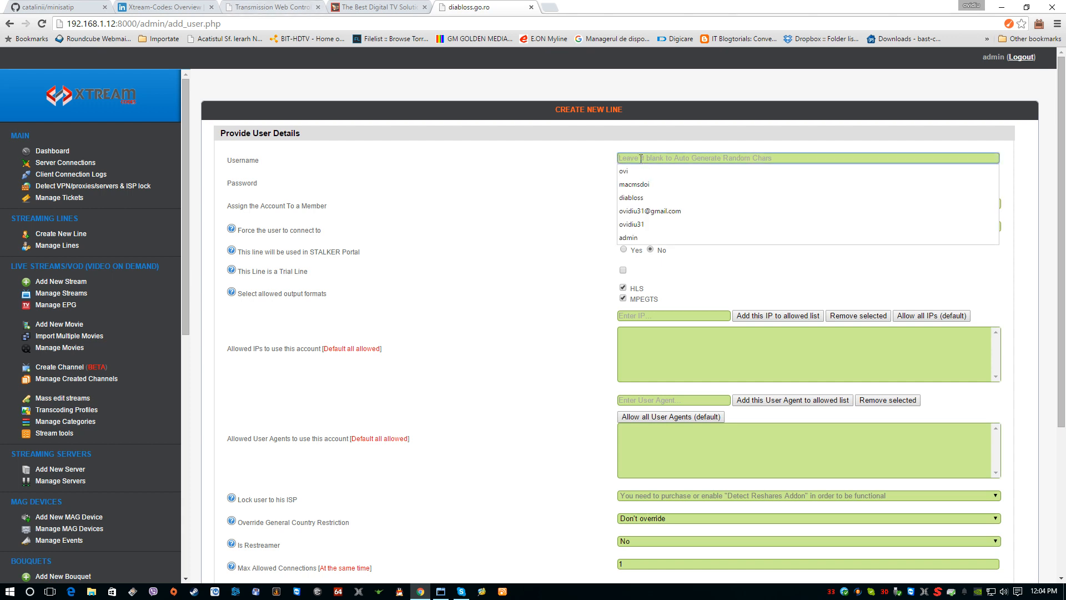
left_click(490, 150)
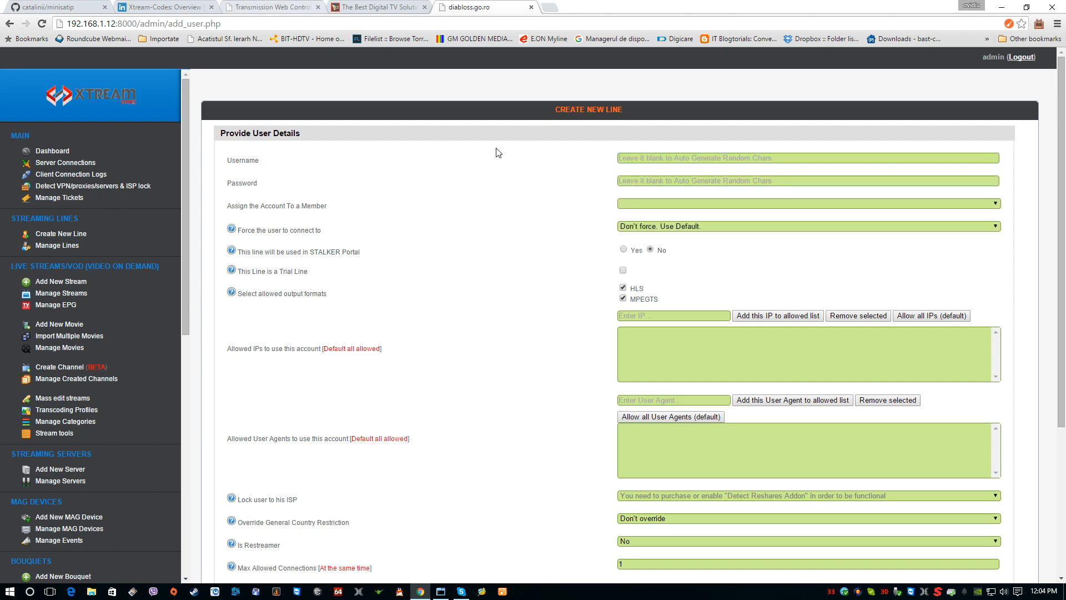
left_click(632, 157)
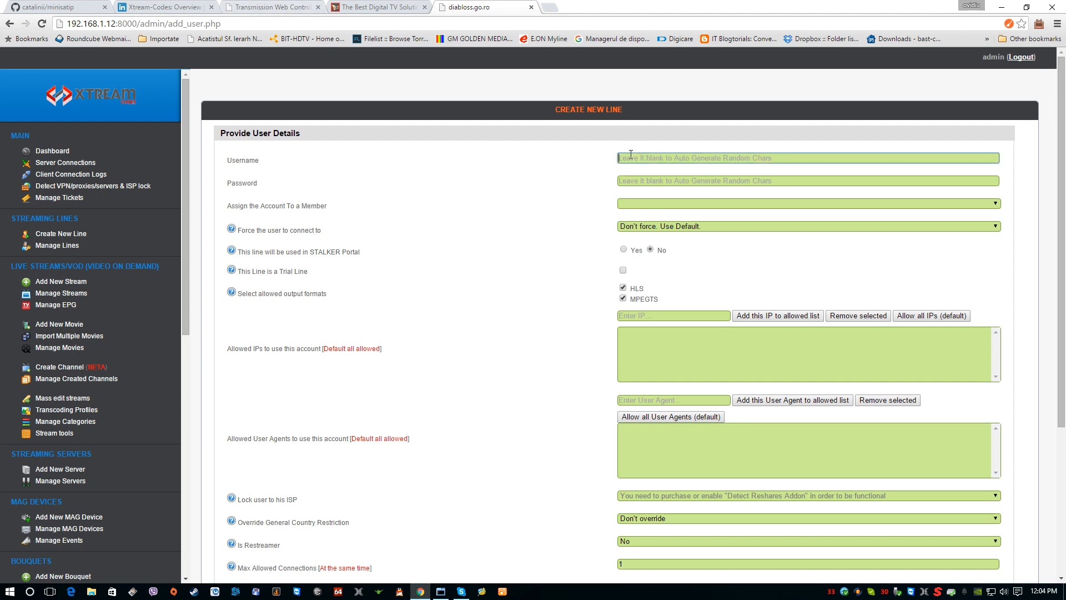
left_click(631, 157)
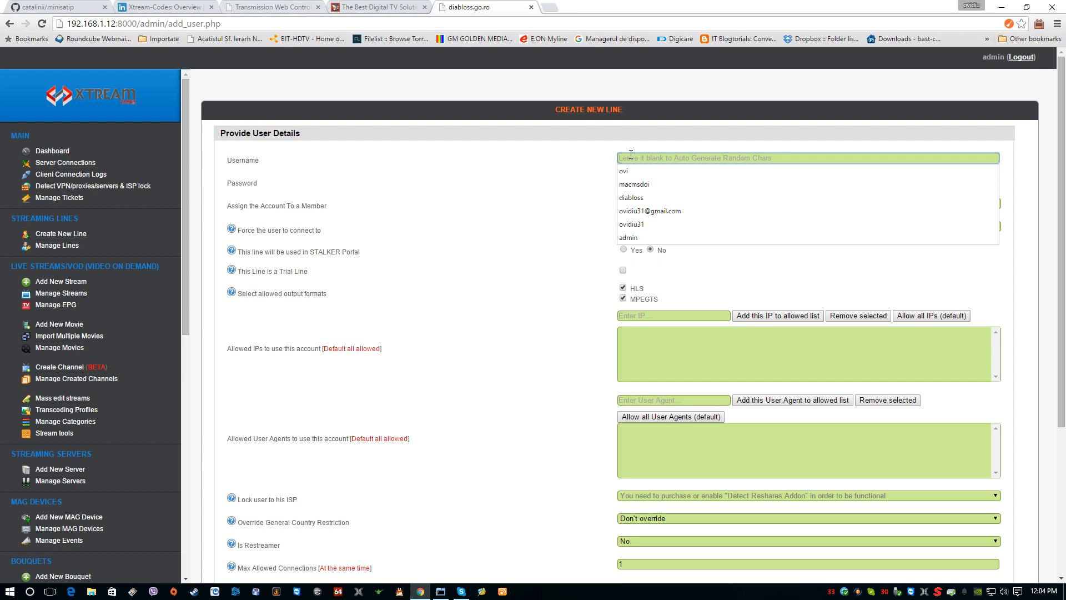
type("enduse")
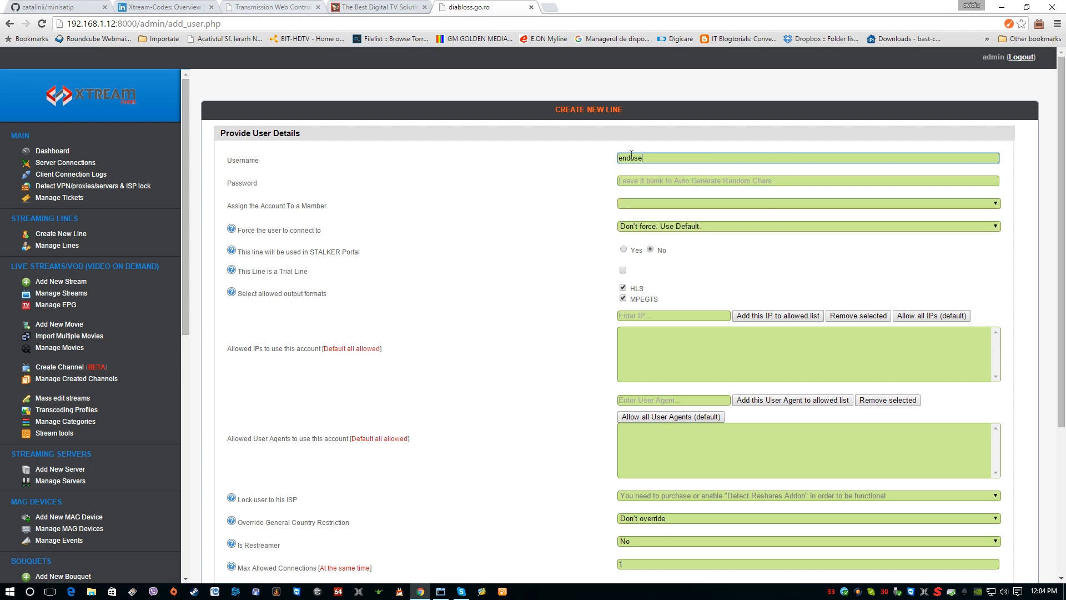
left_click(655, 181)
type("end")
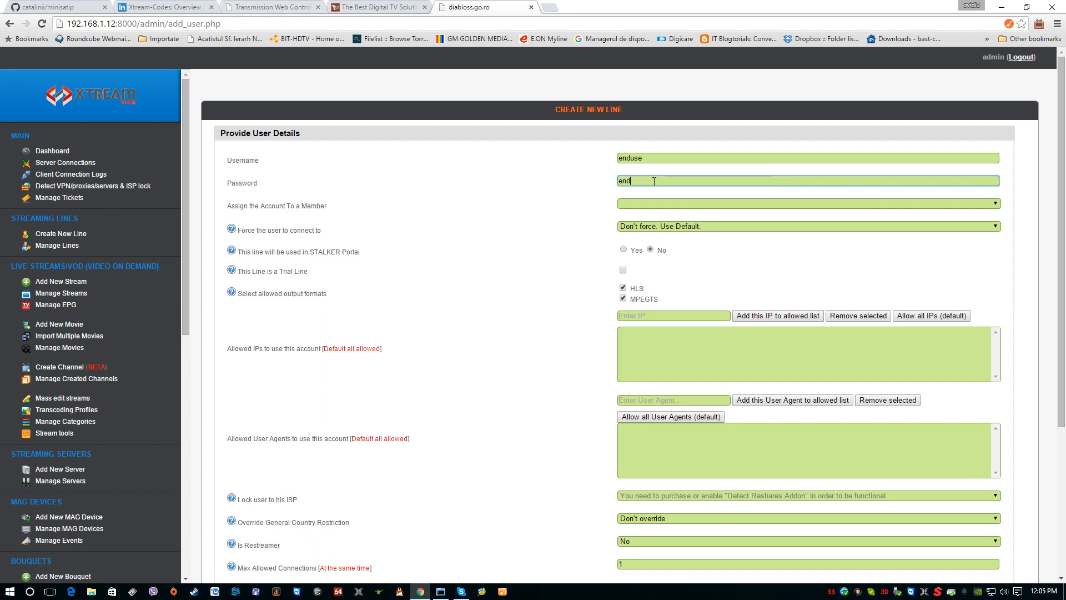
left_click(668, 152)
left_click(662, 159)
type("r")
left_click(644, 174)
left_click(642, 179)
type("user123")
Step: Assign the line to the member tutorial and keep the forced connection at Don't force. Use Default
left_click(640, 202)
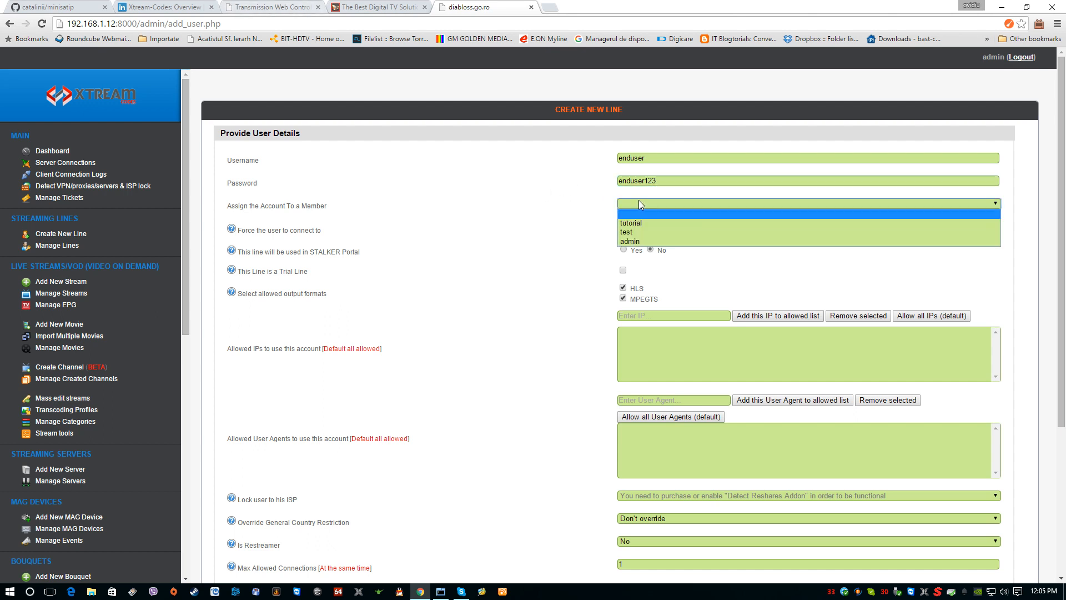
left_click(637, 223)
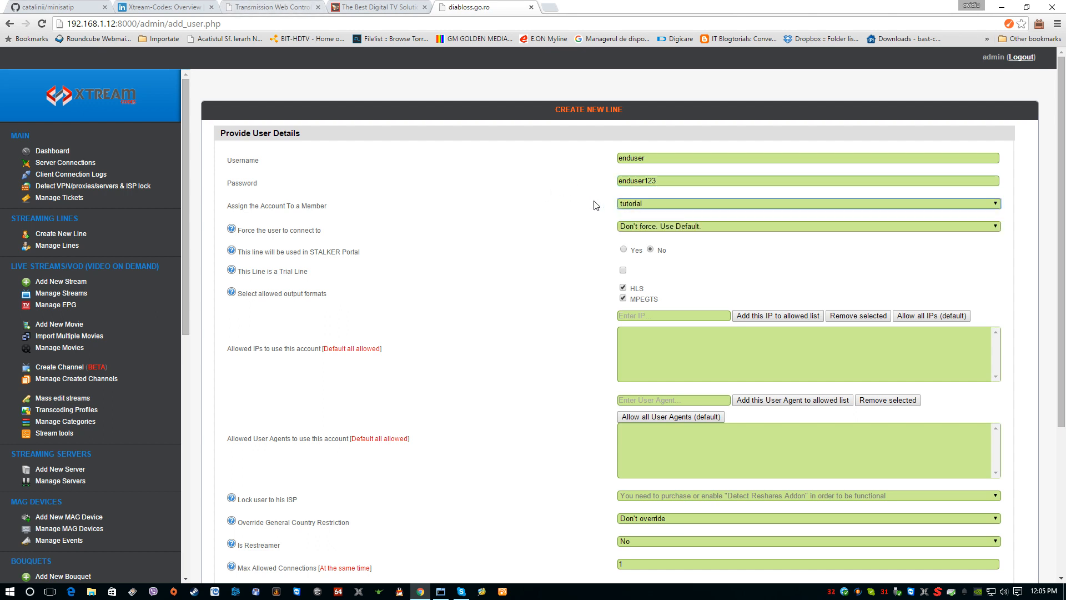
left_click(668, 229)
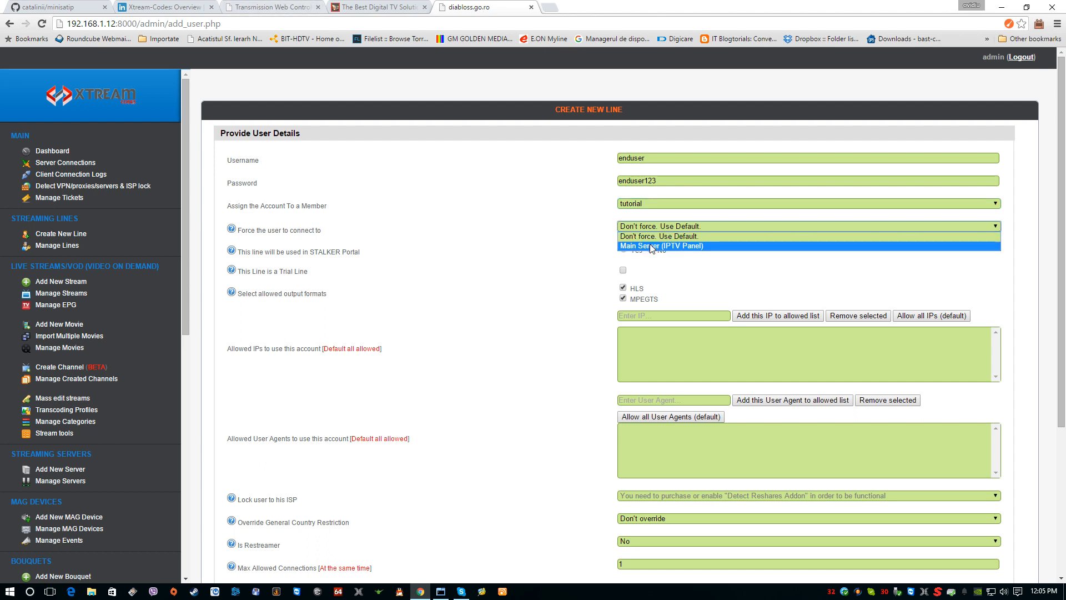
left_click(651, 238)
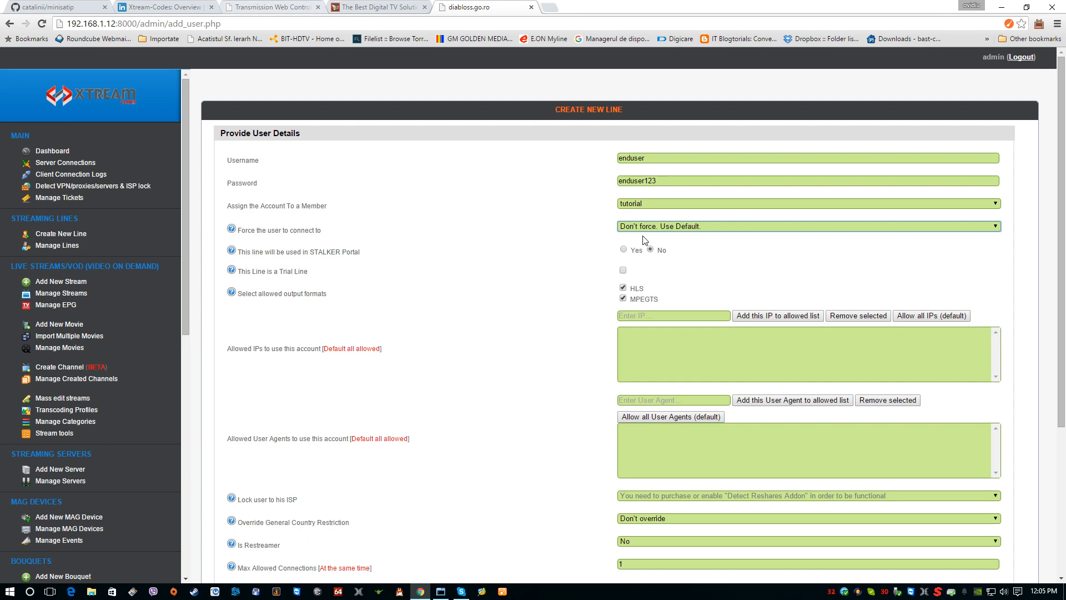
Step: Switch the line's STALKER Portal use to Yes to view its reduced options, and return it to No
mouse_move(252, 251)
left_click_drag(361, 252, 296, 252)
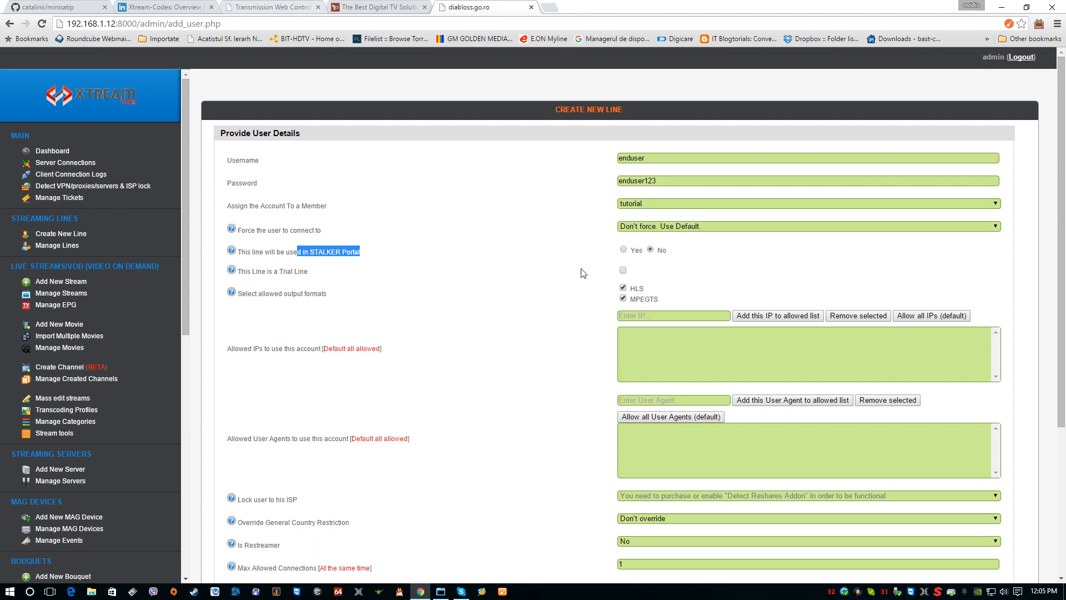
left_click(624, 250)
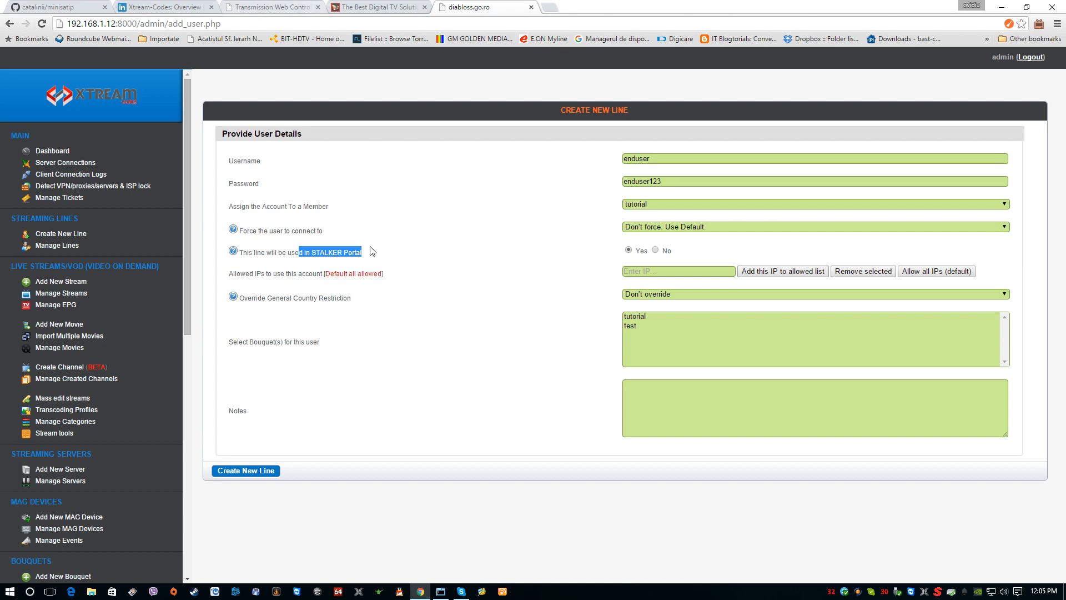
left_click(656, 250)
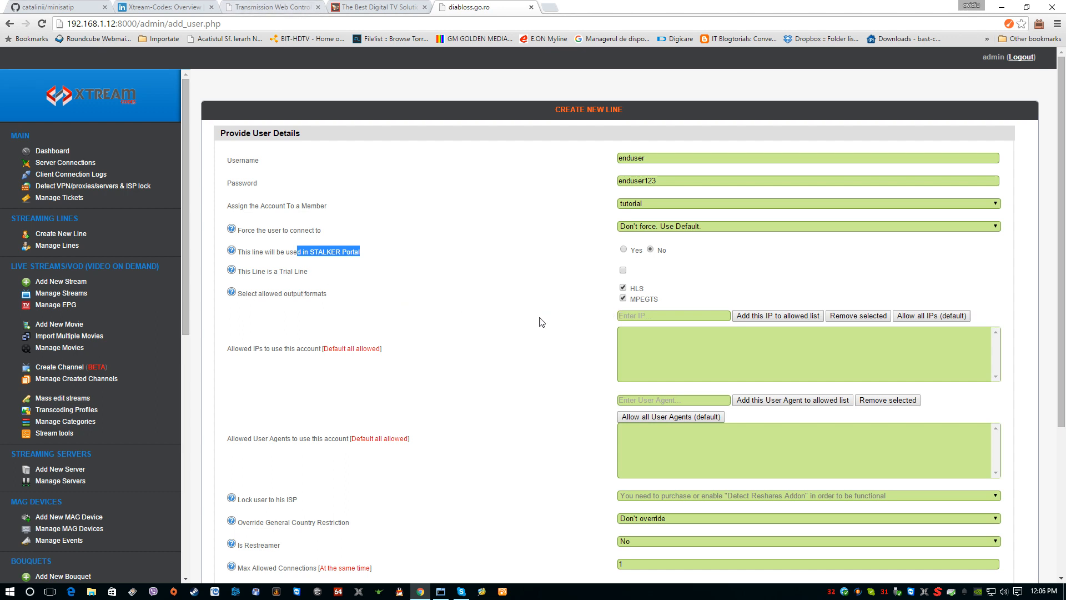
Step: Set the line's expire date to Unlimited
scroll(540, 324, "down", 1)
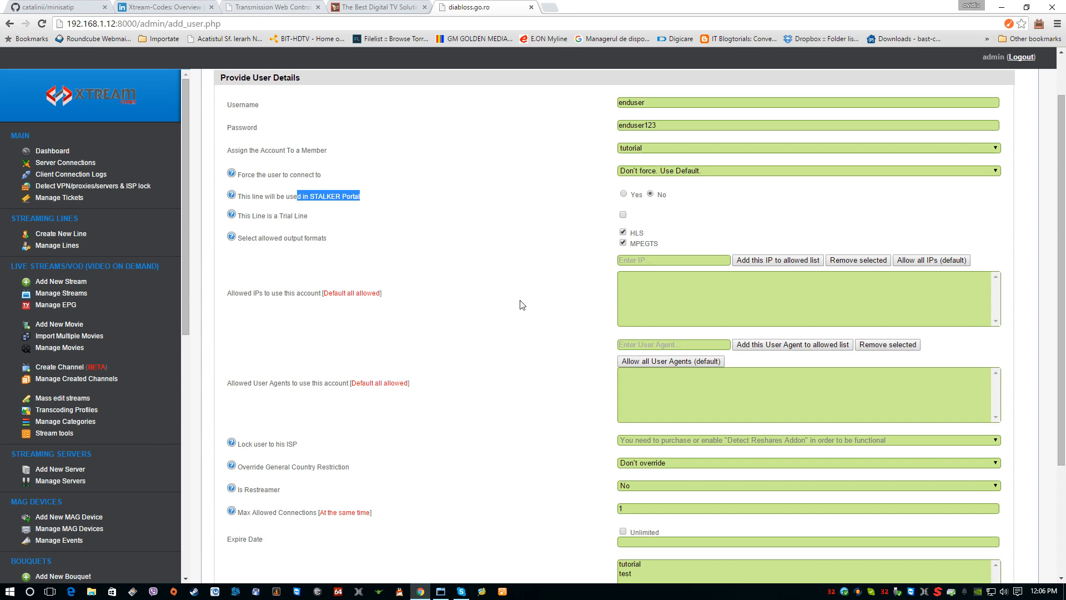
scroll(523, 305, "down", 2)
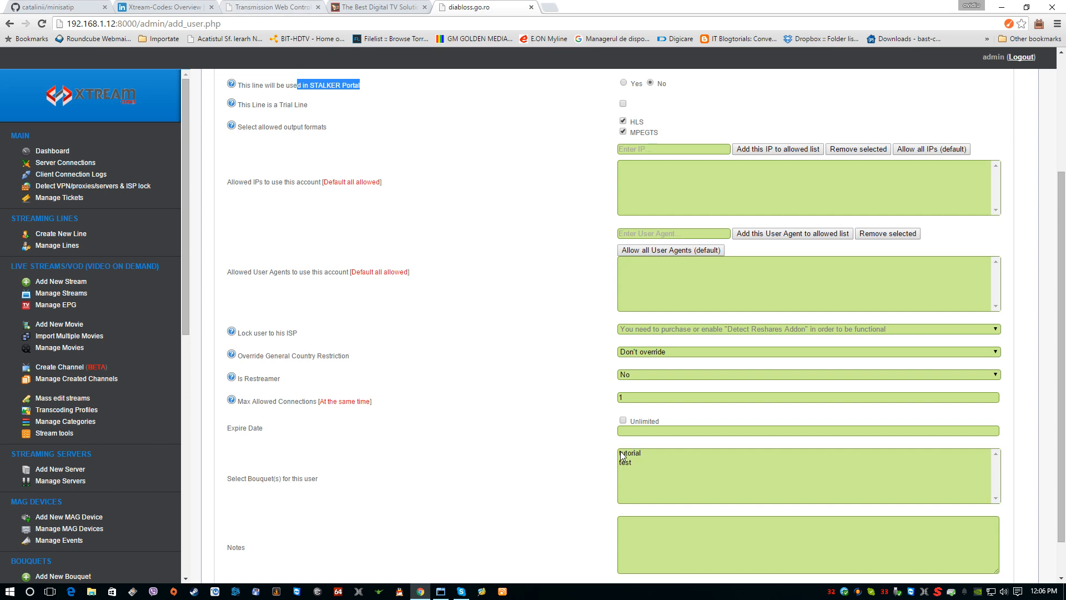
left_click(623, 421)
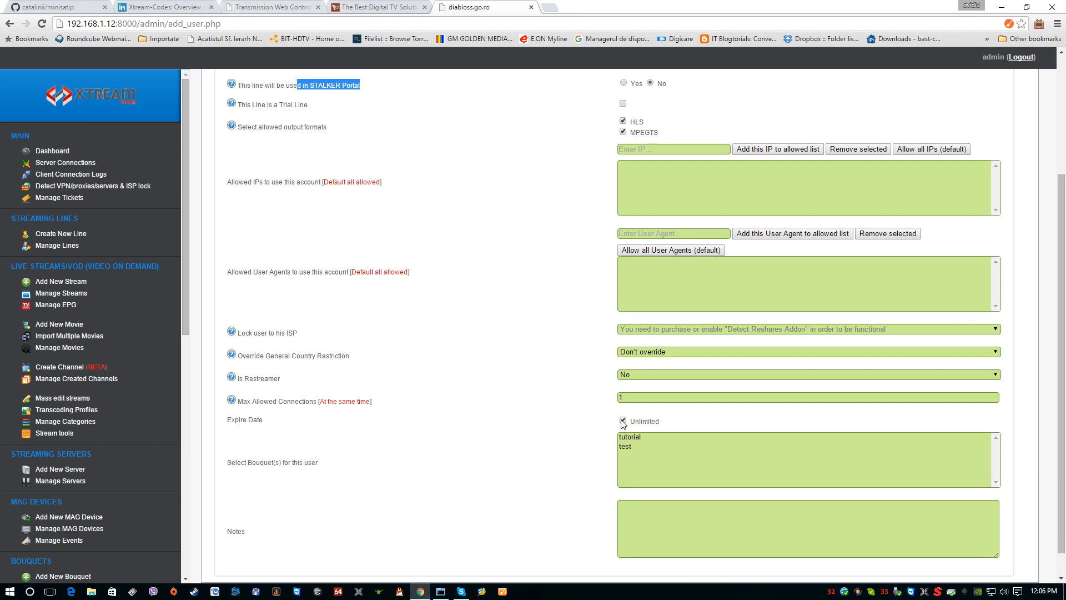
left_click(622, 421)
left_click(625, 431)
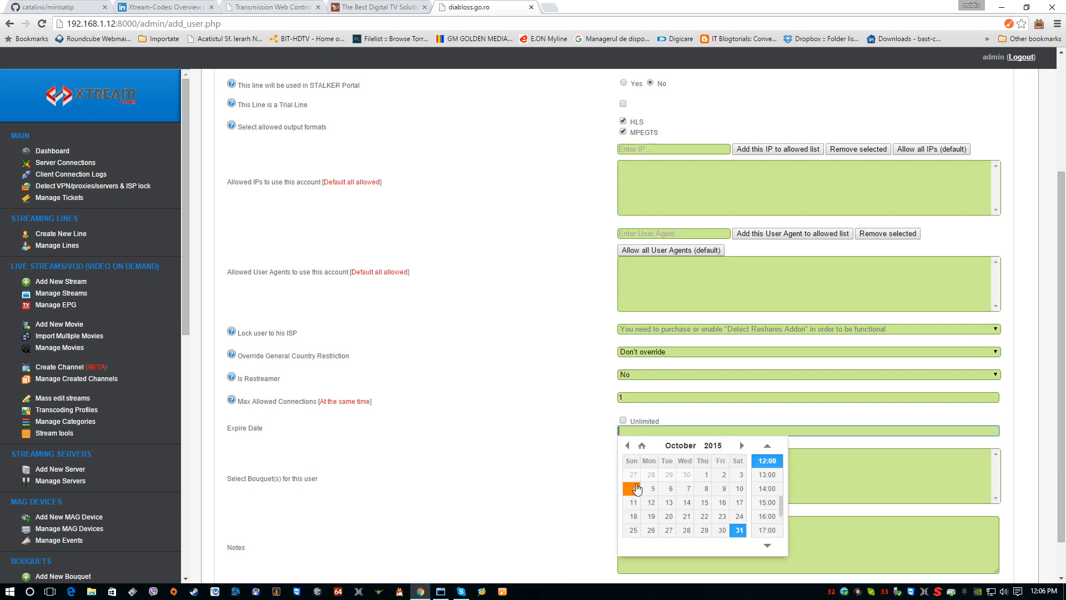
left_click(623, 421)
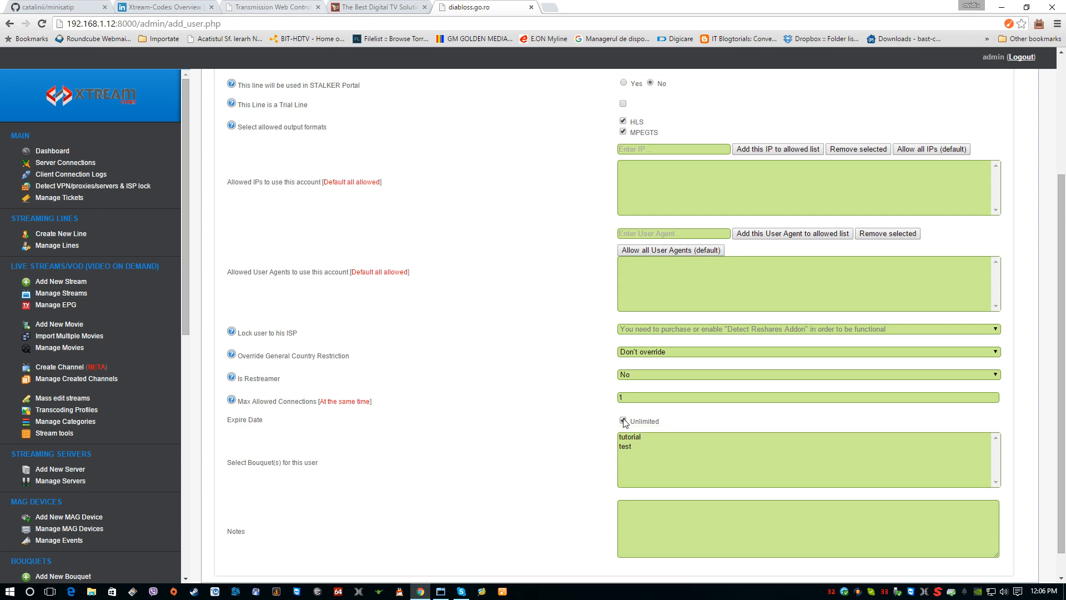
Step: Set the line's max allowed connections to 1, assign it the tutorial bouquet, and save the new line
double_click(621, 398)
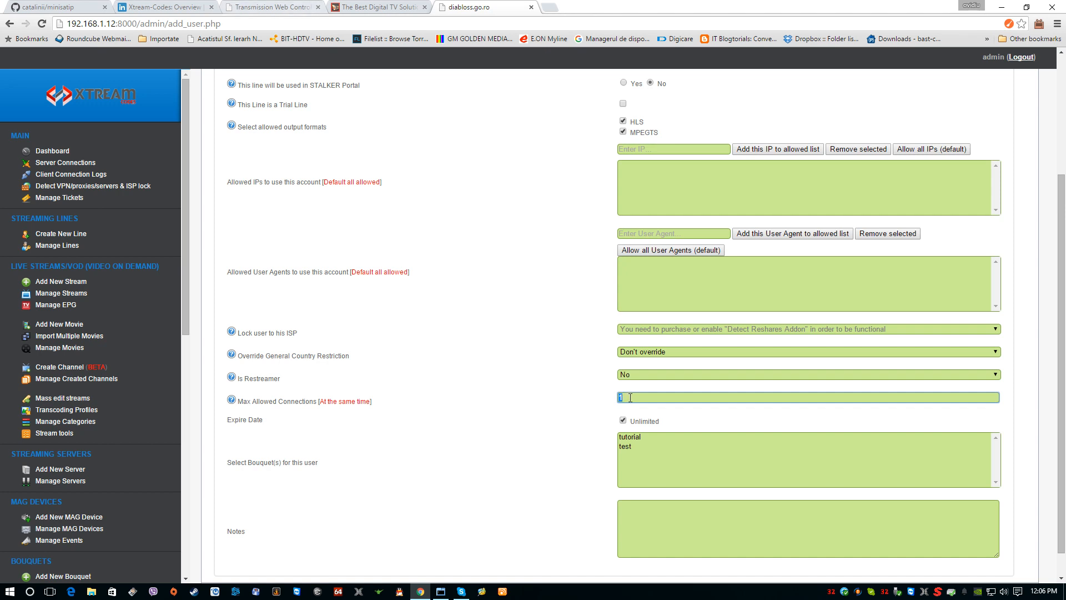
type("1")
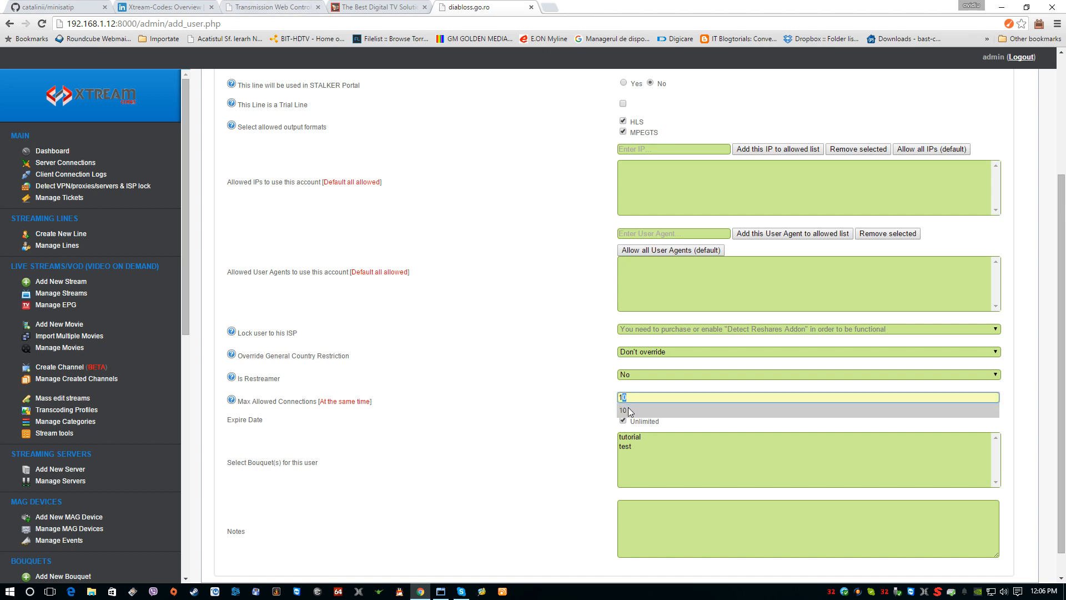
left_click(558, 390)
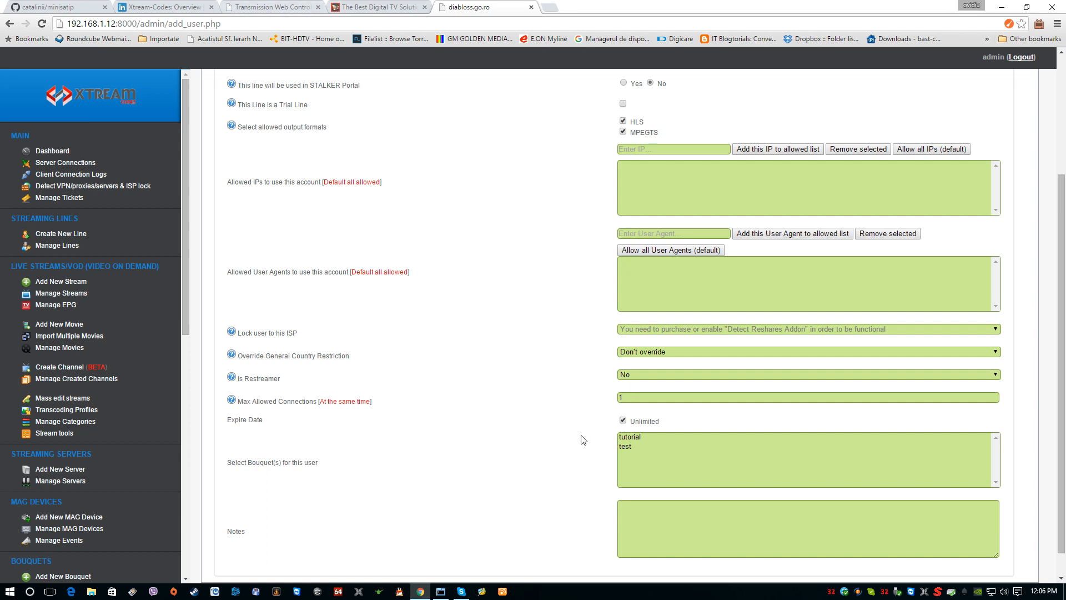
left_click(629, 438)
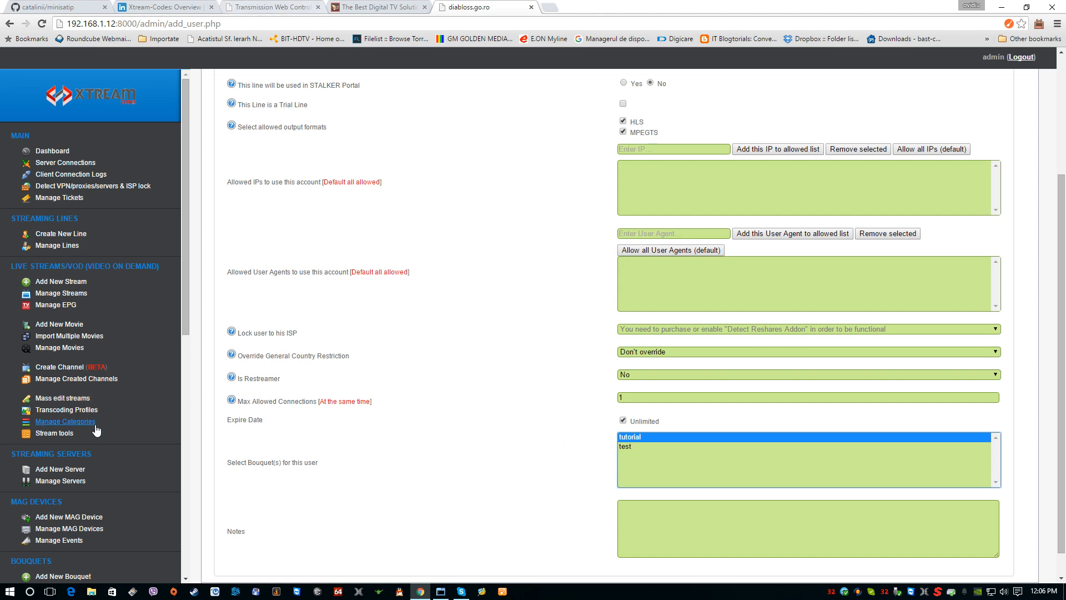
scroll(432, 476, "down", 1)
left_click(265, 564)
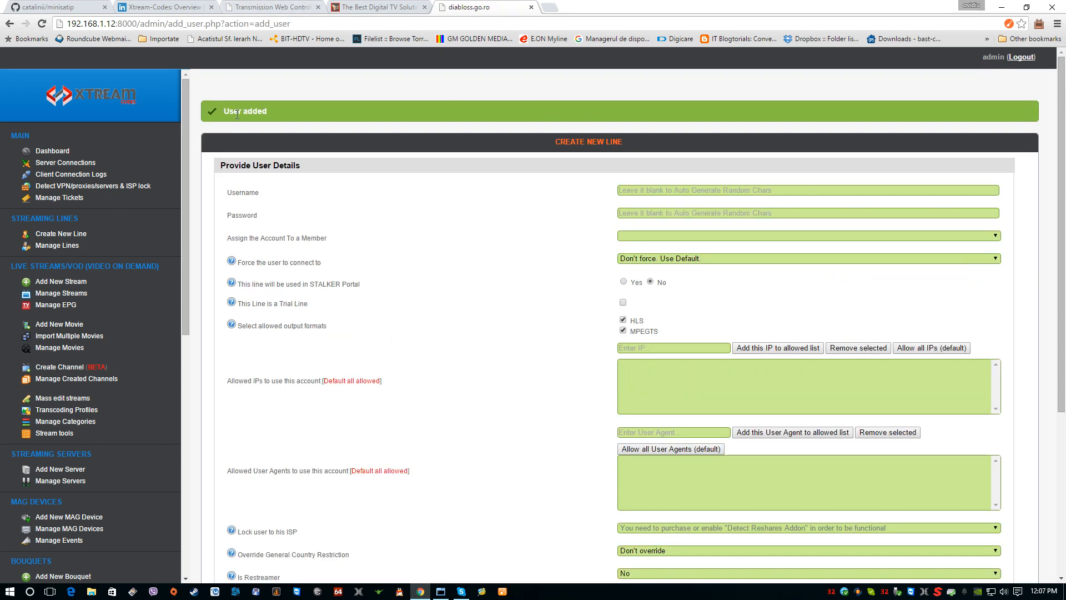
Step: In the list of streaming lines, generate the m3u HLS download link for the enduser line and copy it
left_click(56, 246)
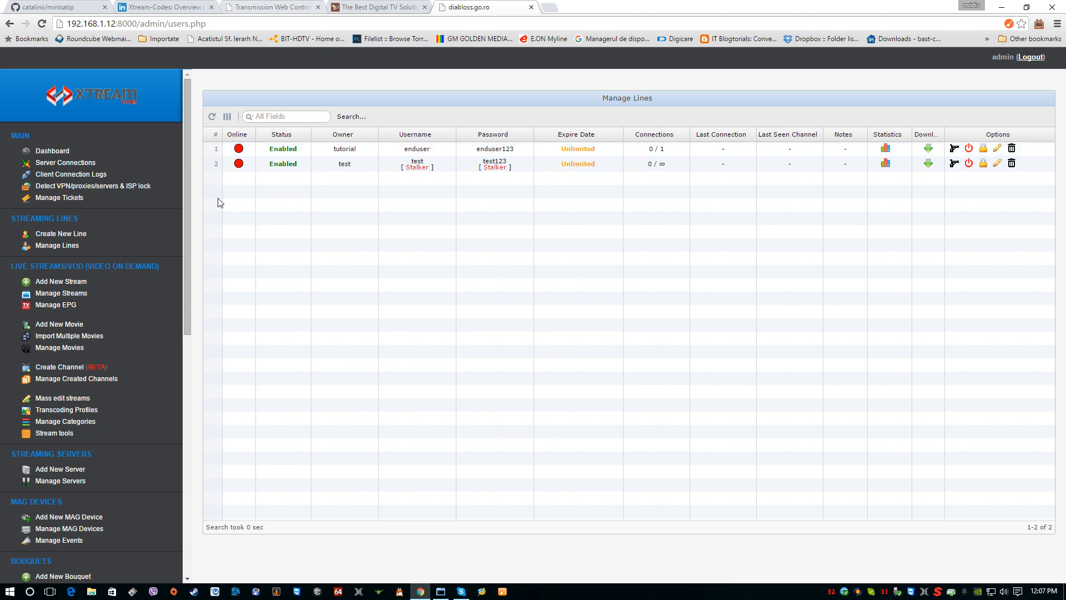
left_click(69, 250)
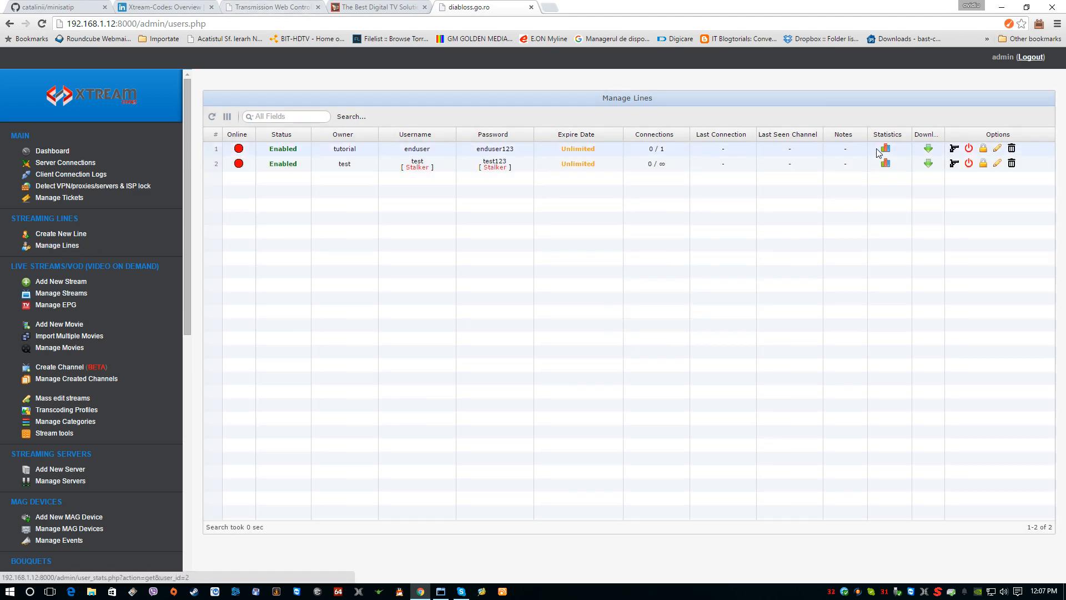
left_click(928, 149)
left_click(729, 299)
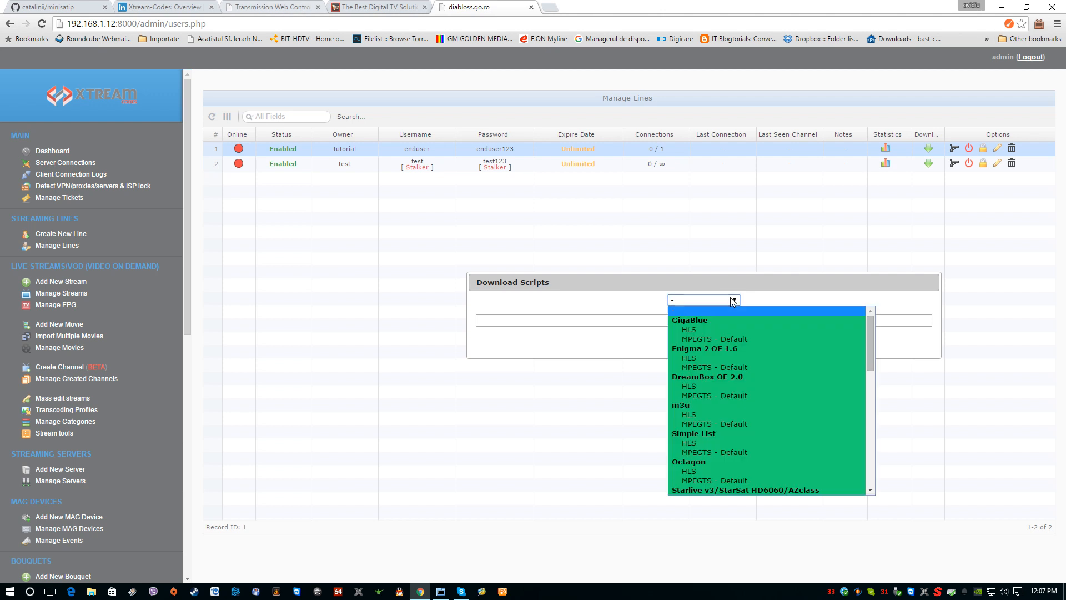
left_click(691, 415)
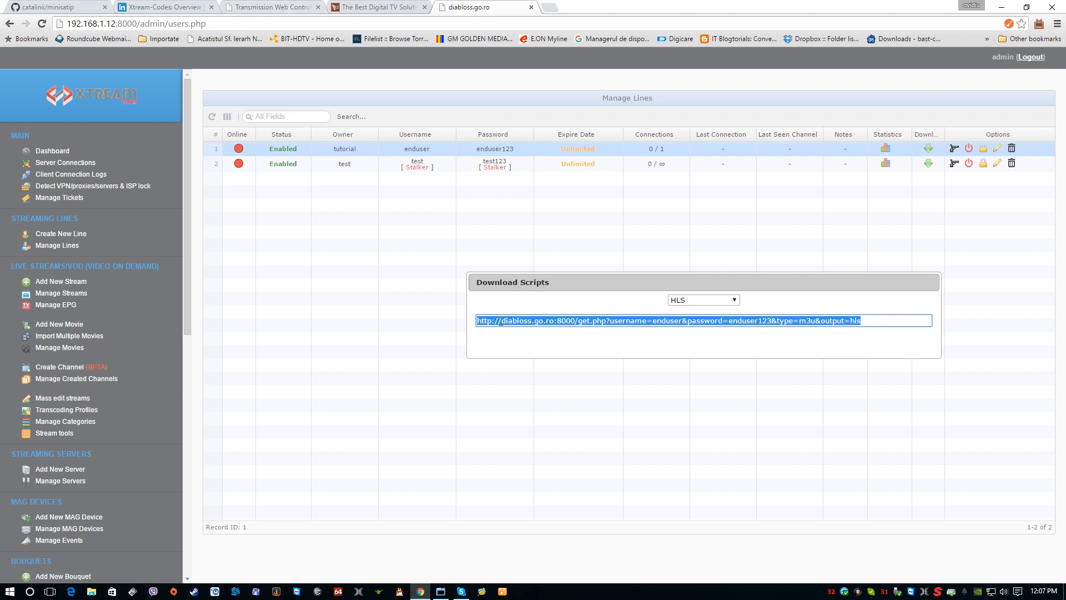
right_click(540, 323)
left_click(575, 374)
Step: Switch to VLC media player and play the copied playlist link, containing the line's username and password, as a network stream
left_click(1006, 11)
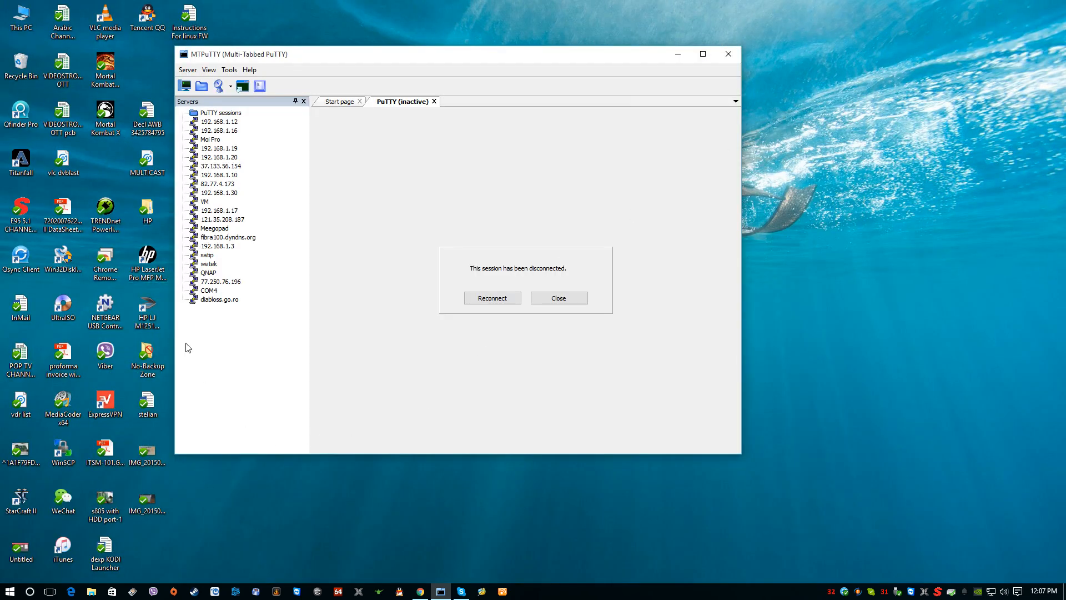
double_click(117, 36)
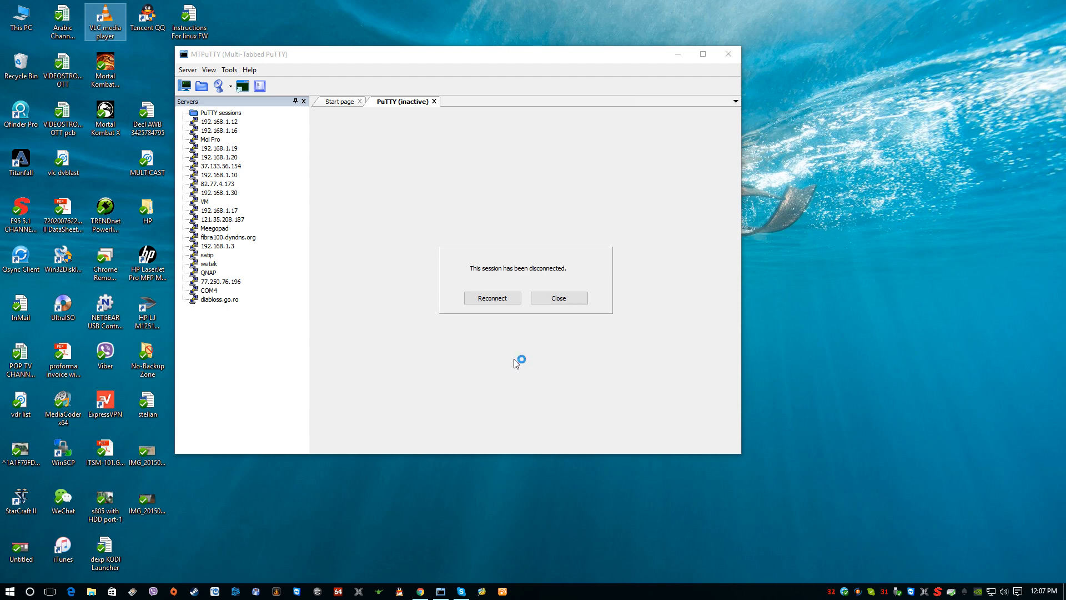
left_click(679, 54)
left_click(261, 133)
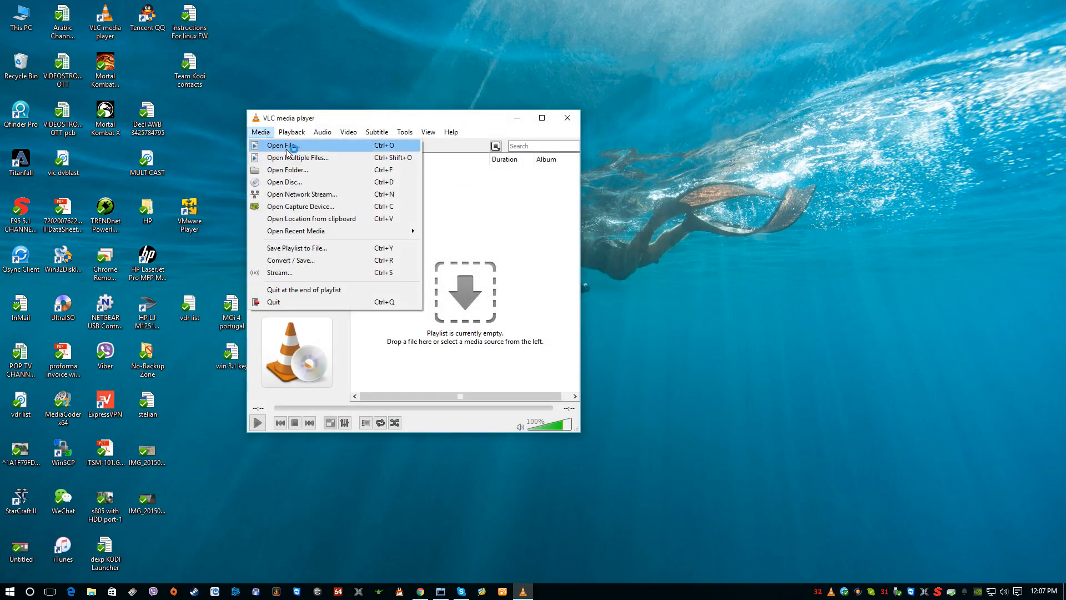
left_click(294, 194)
right_click(345, 225)
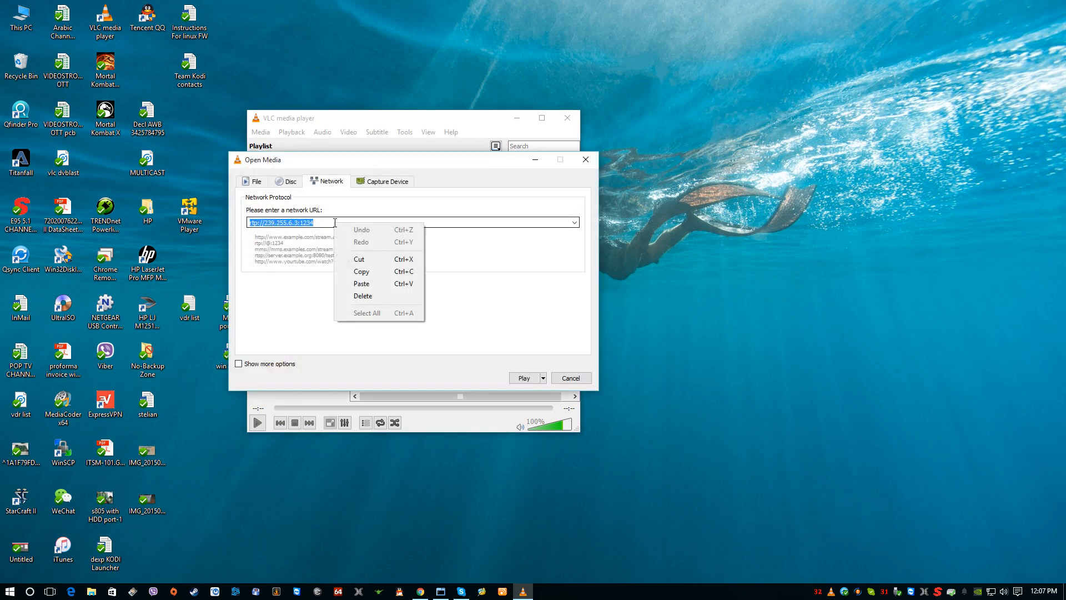
left_click(365, 279)
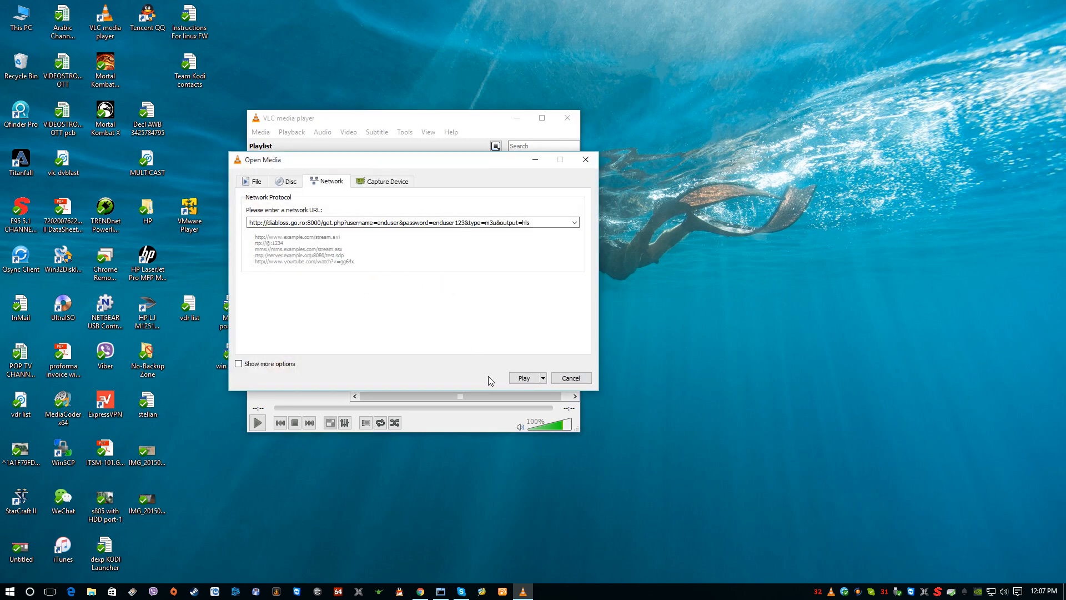
left_click(525, 378)
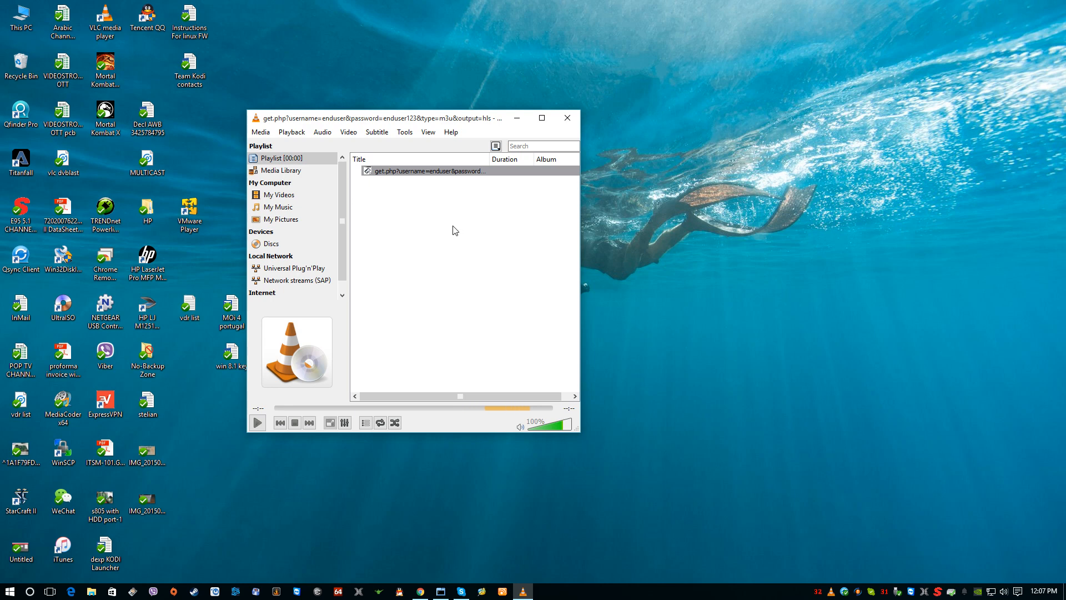
Step: Turn on hiding of future errors in VLC, clear the error list and close it
left_click_drag(429, 117, 480, 120)
left_click(325, 351)
left_click(479, 352)
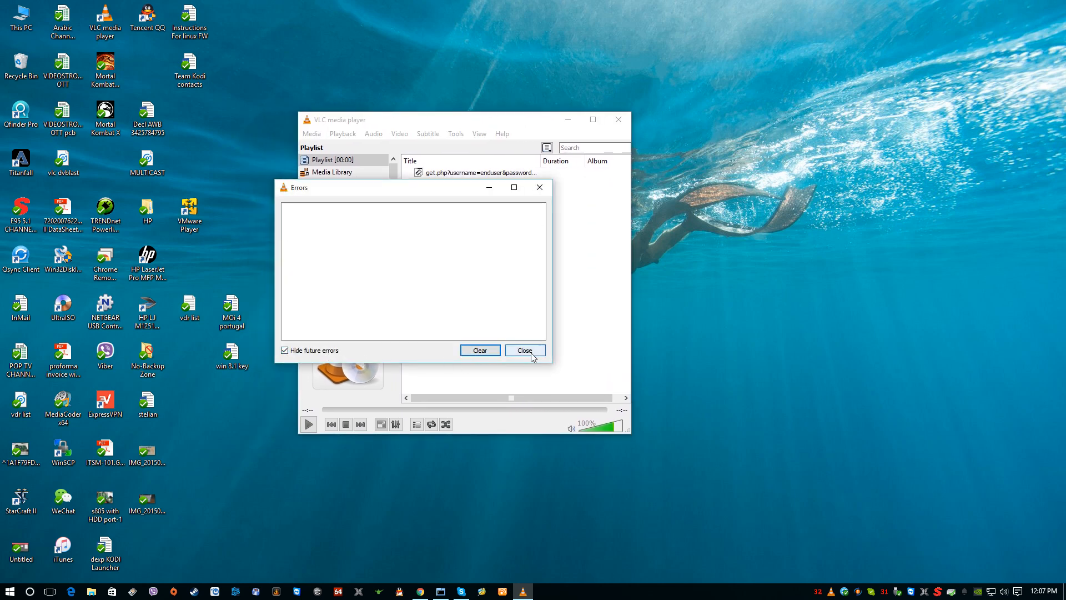
left_click(524, 350)
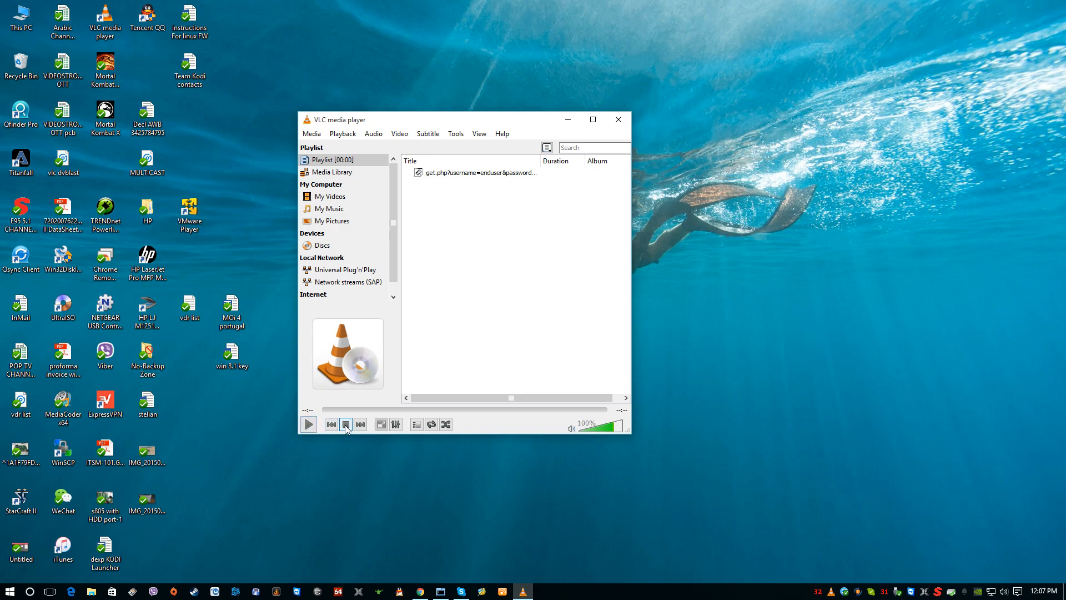
Step: Switch to Chrome and log in to the router at 192.168.1.1 in a new tab using the saved credentials
left_click(420, 592)
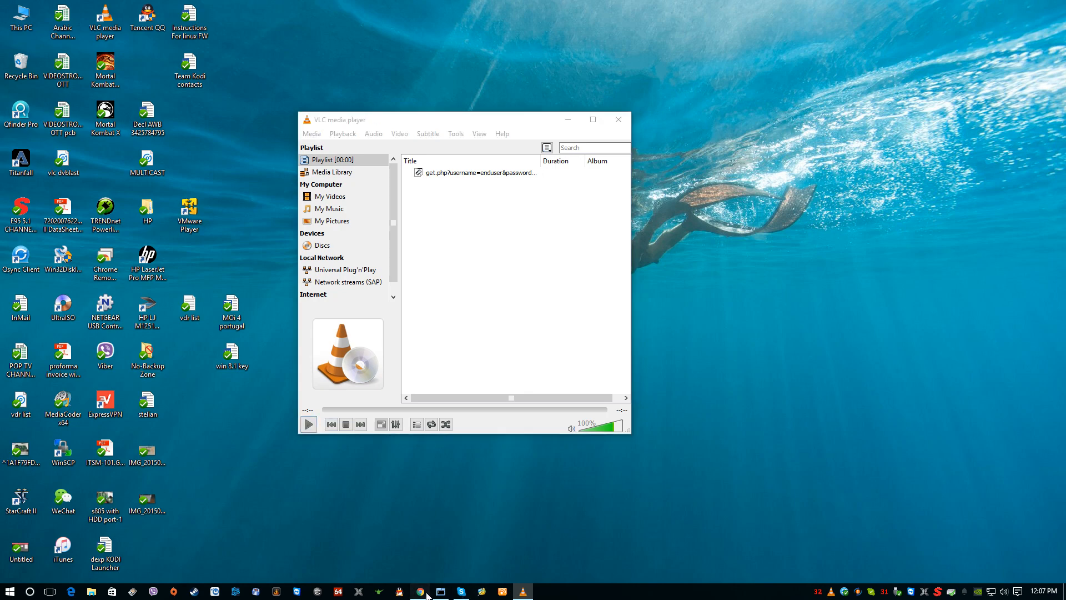
left_click(557, 9)
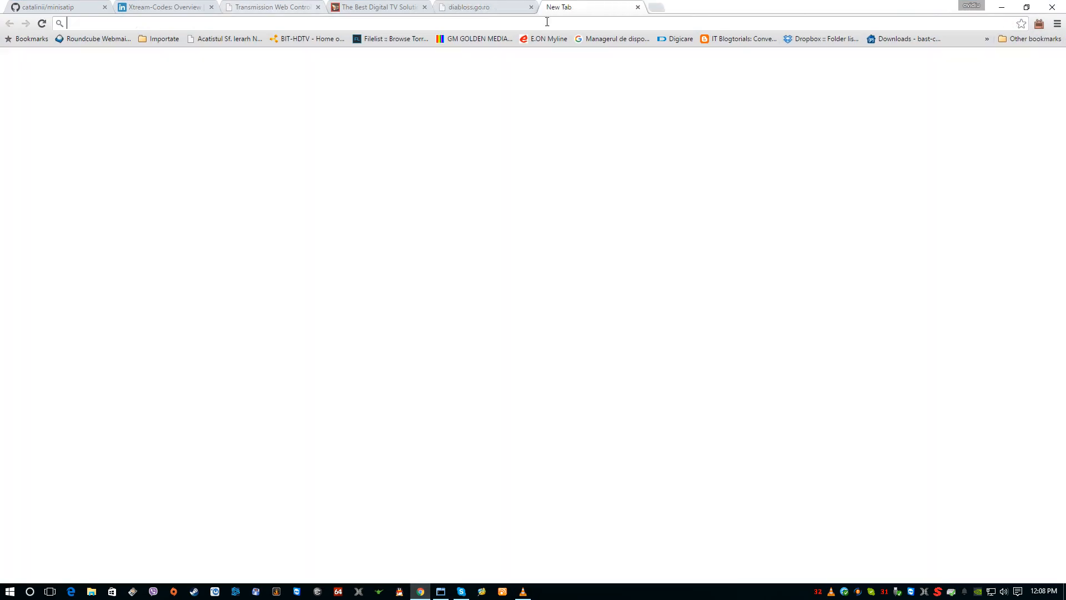
type("192.168.1.1")
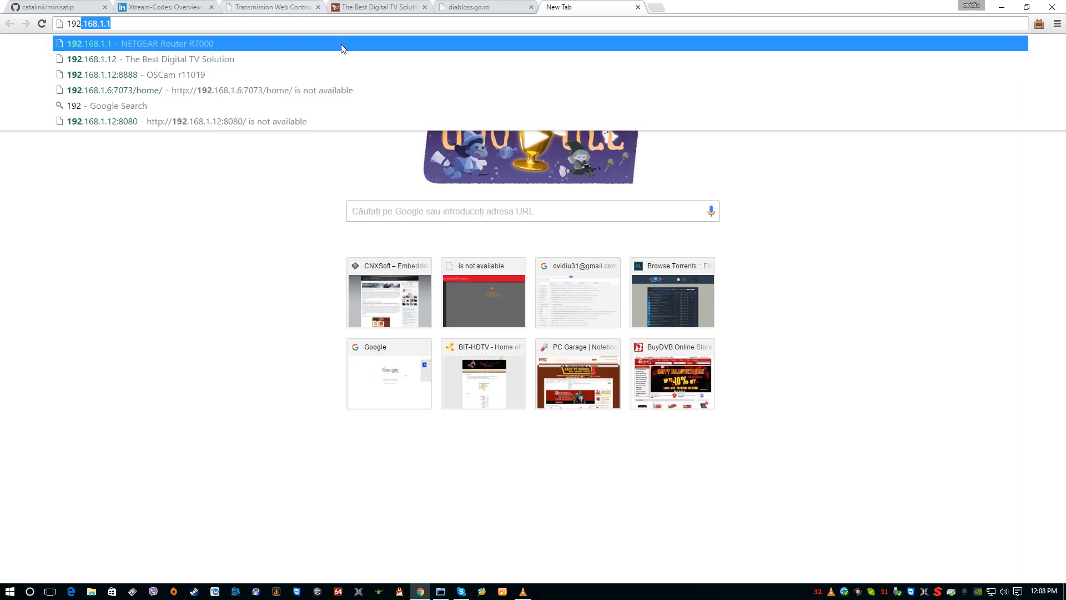
left_click(341, 43)
left_click(553, 162)
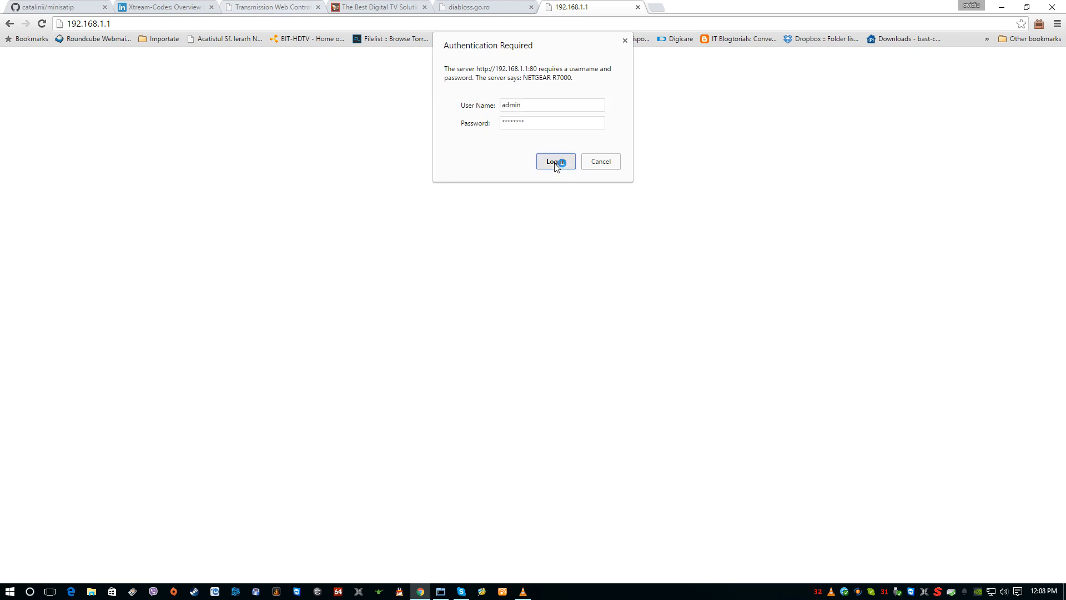
Step: In the router's advanced WAN Setup, enable the Default DMZ Server, enter the last part of its IP address, and apply the settings
left_click(185, 102)
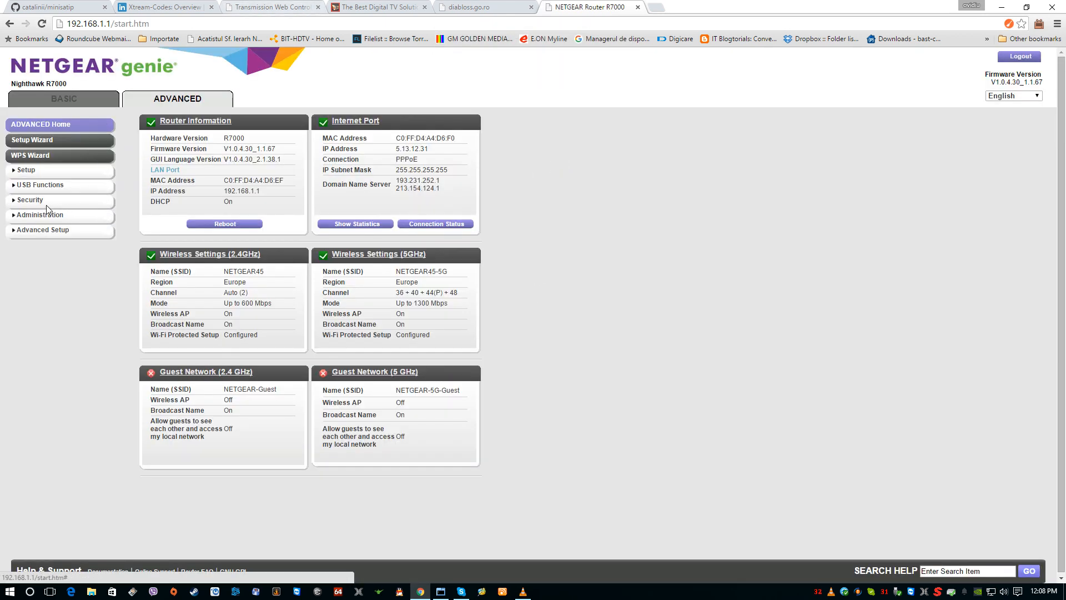
left_click(31, 232)
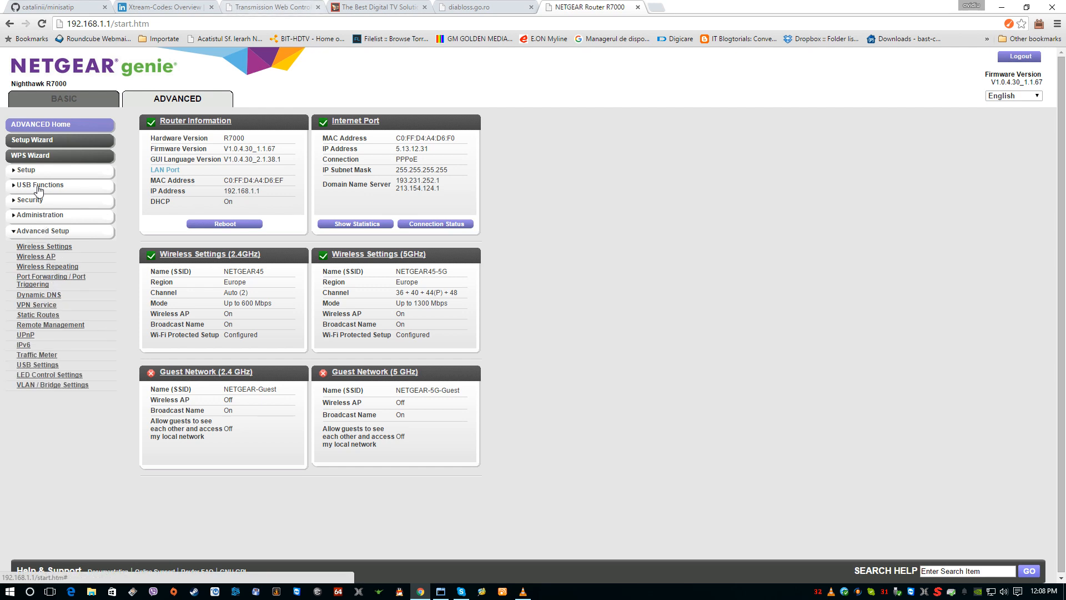
left_click(26, 171)
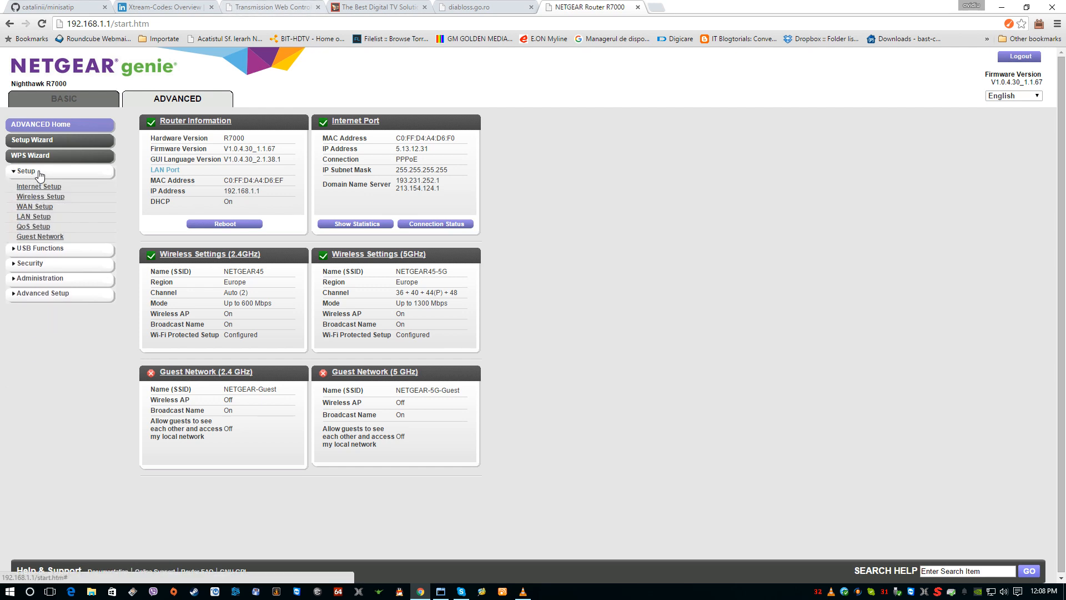
left_click(47, 208)
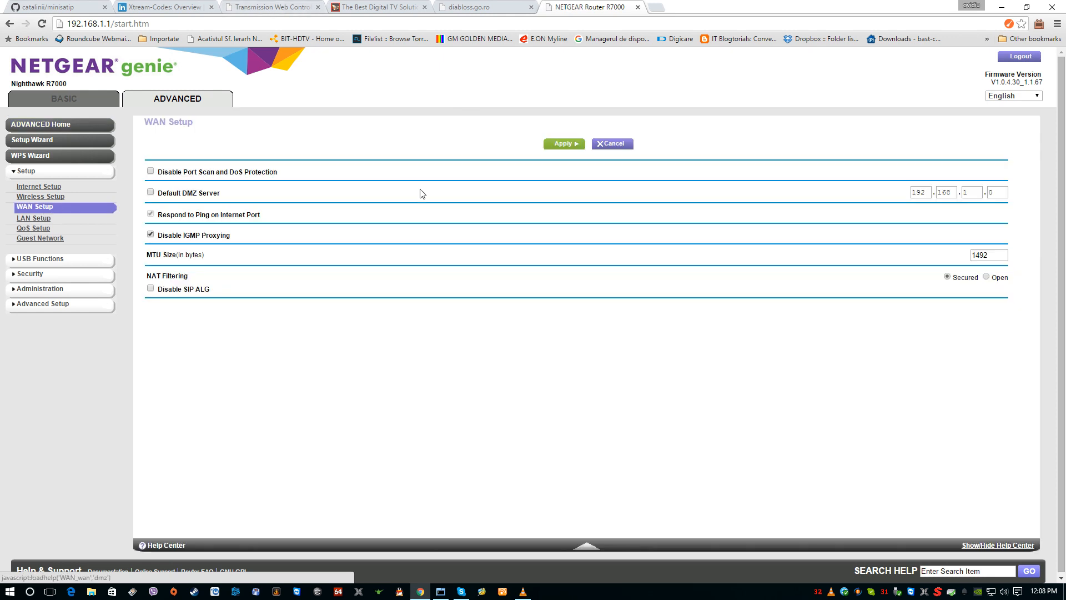
left_click(150, 192)
left_click(997, 193)
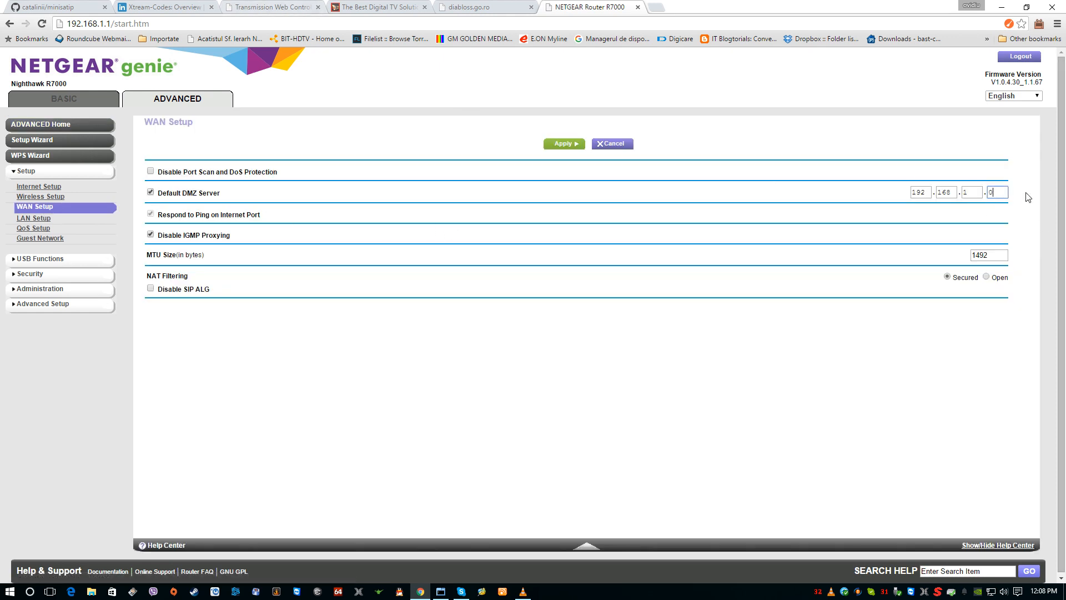
type("1")
left_click(791, 381)
left_click(569, 149)
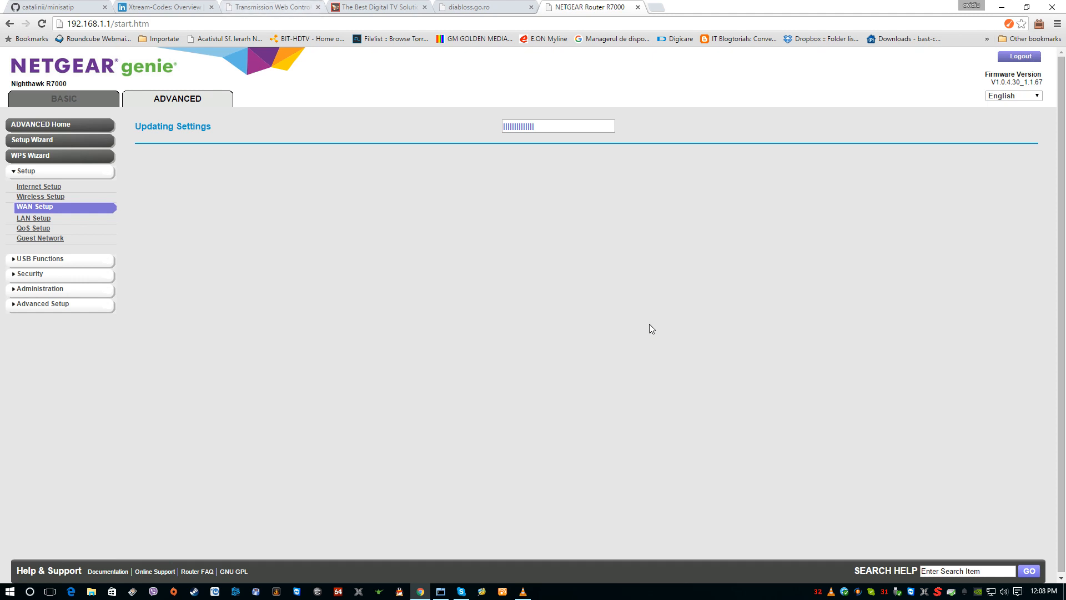
Step: Switch to VLC media player and open the network stream dialog with the enduser playlist link
left_click(832, 592)
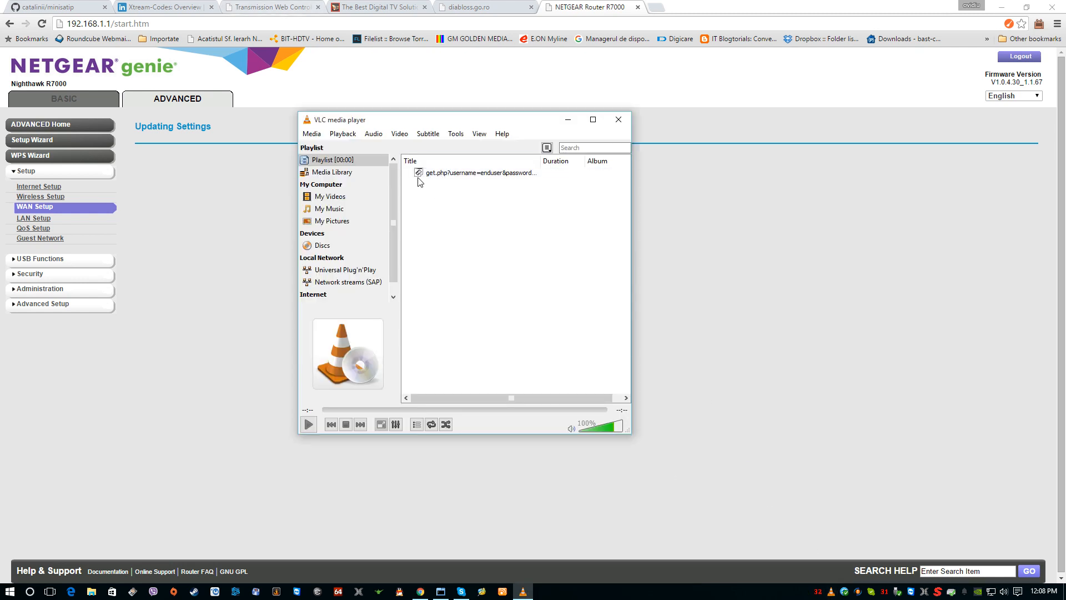
left_click(311, 134)
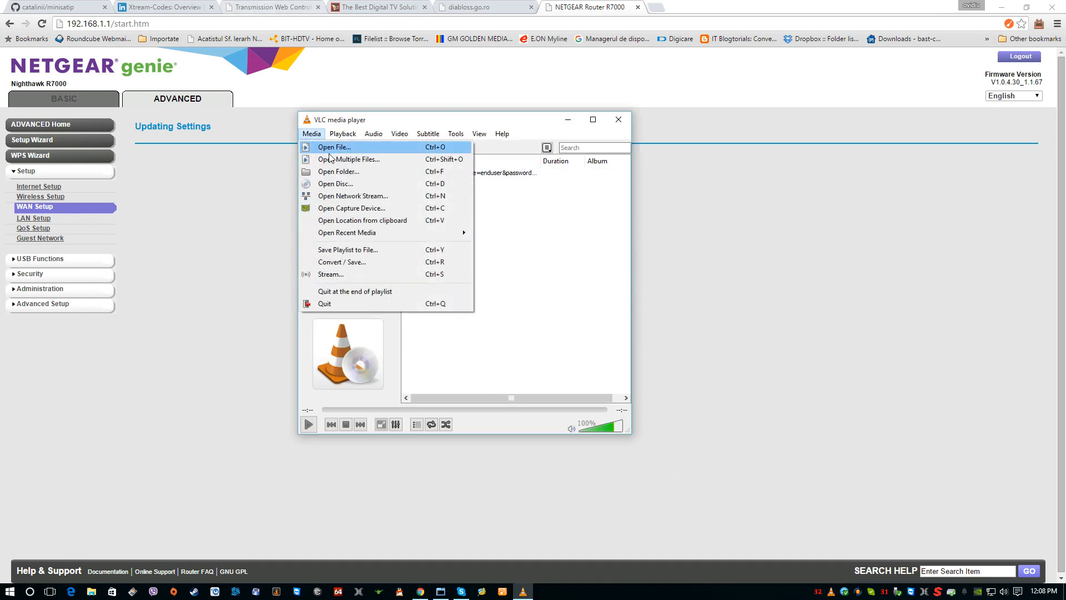
left_click(347, 196)
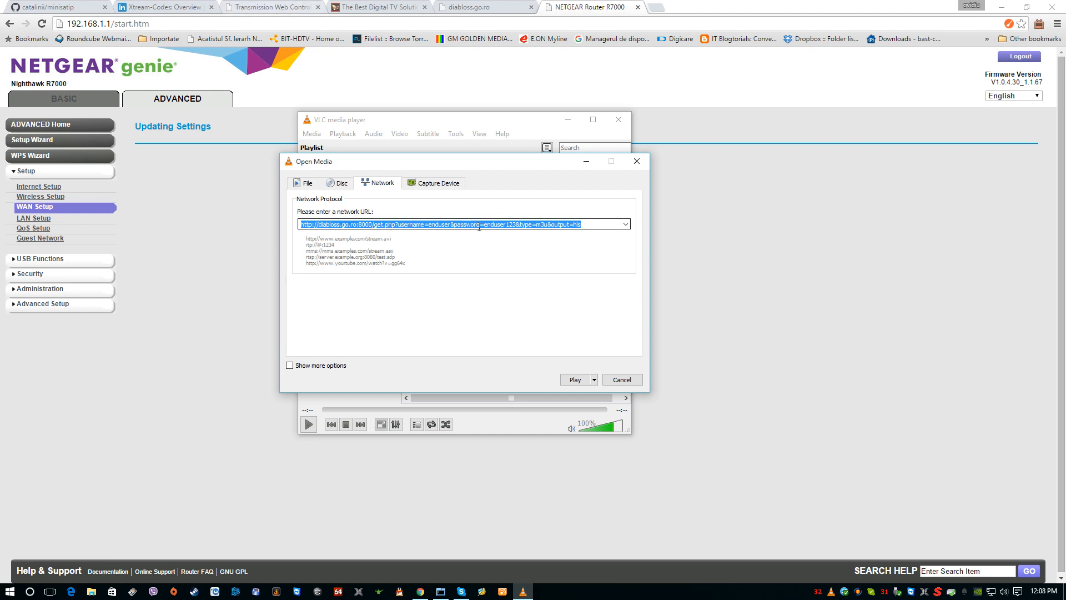
left_click(468, 11)
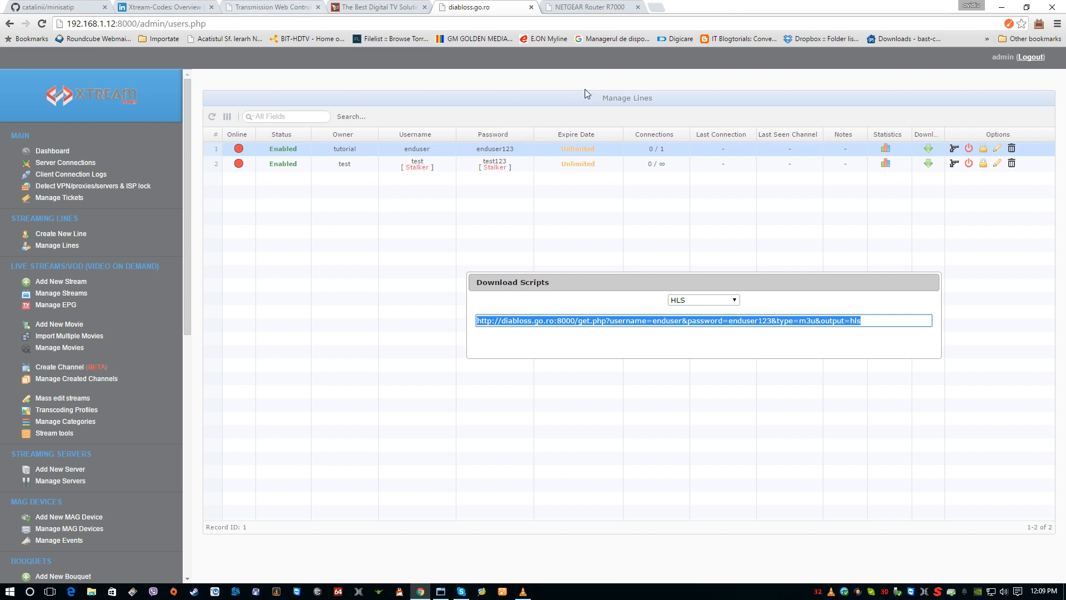
left_click(606, 11)
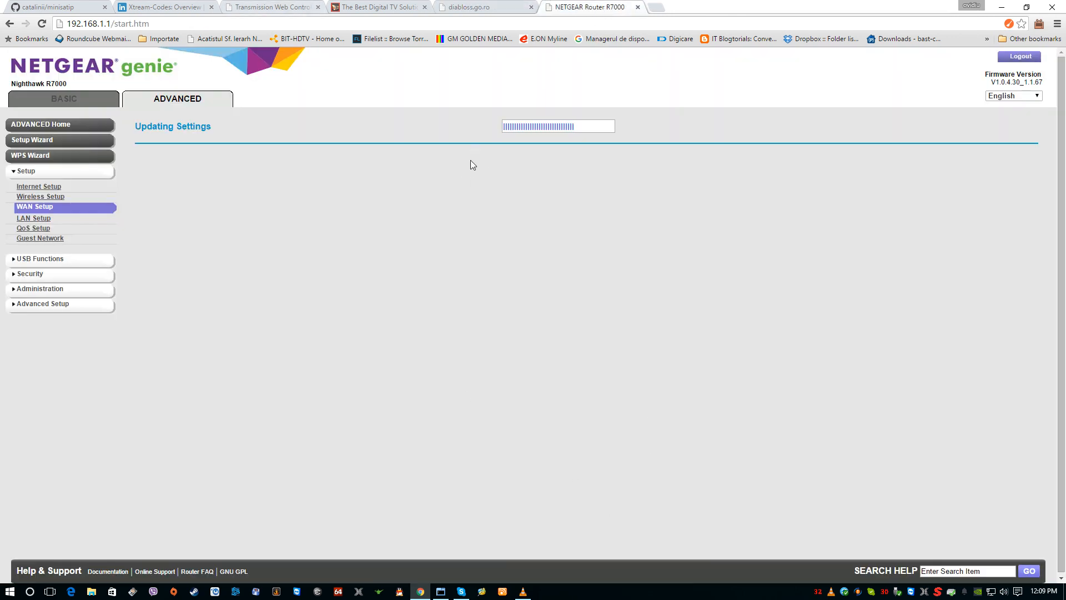
left_click(481, 8)
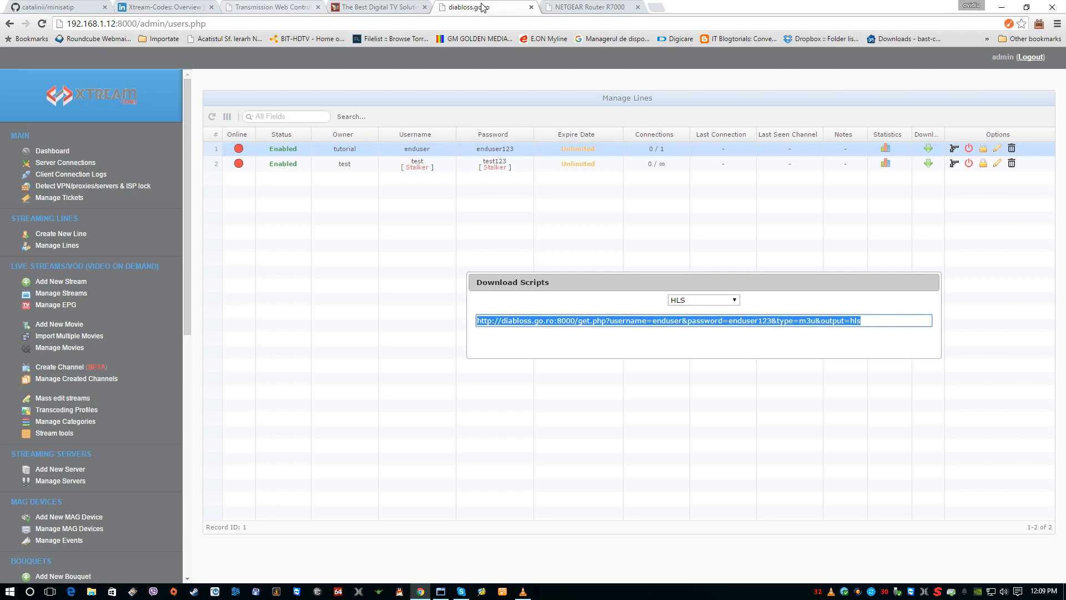
left_click(566, 7)
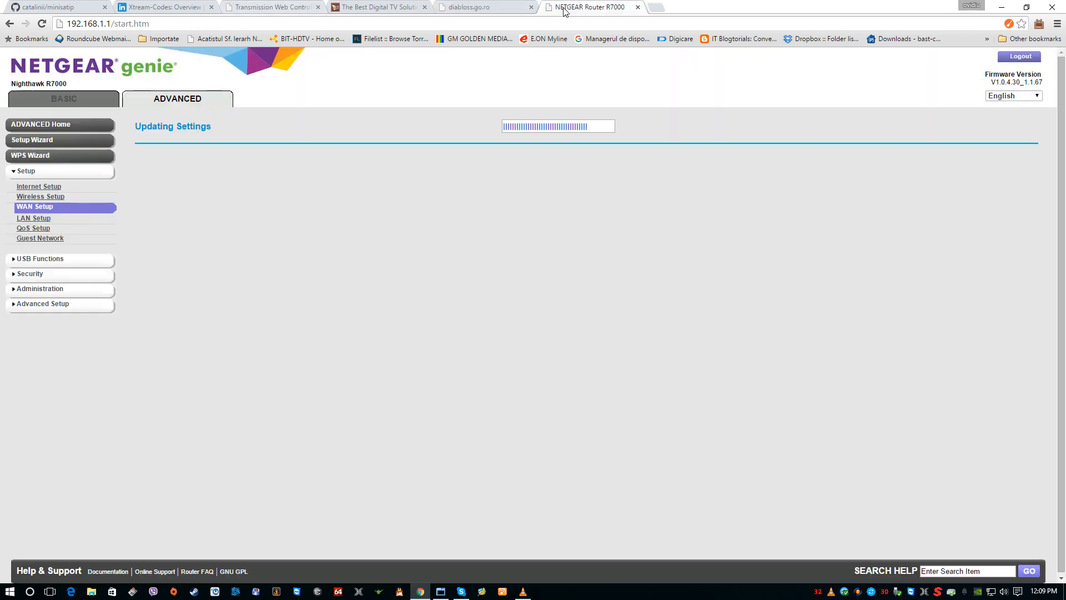
left_click(475, 8)
left_click(578, 7)
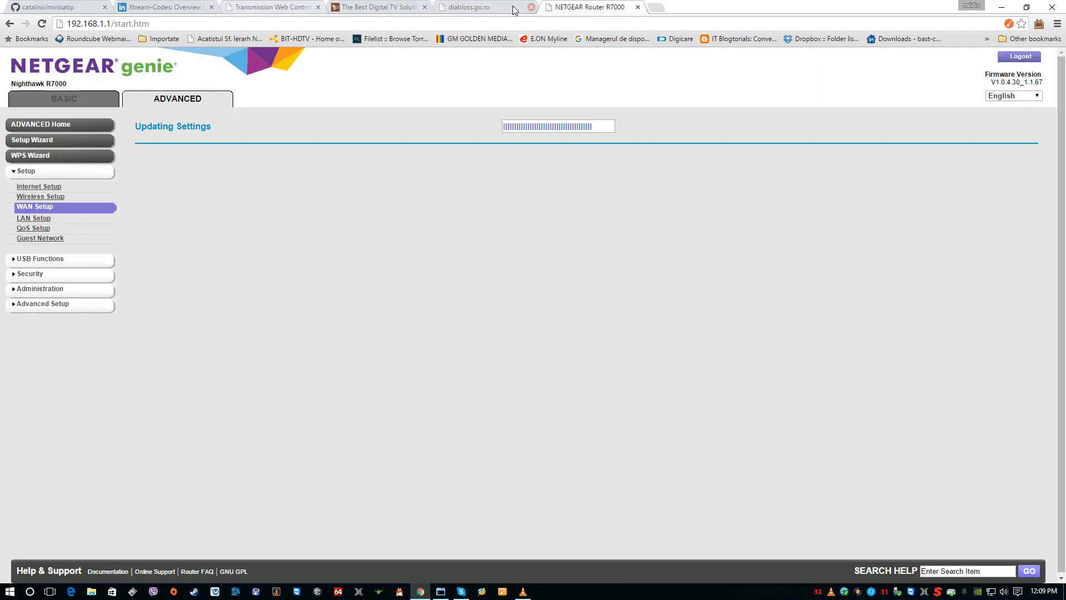
left_click(480, 7)
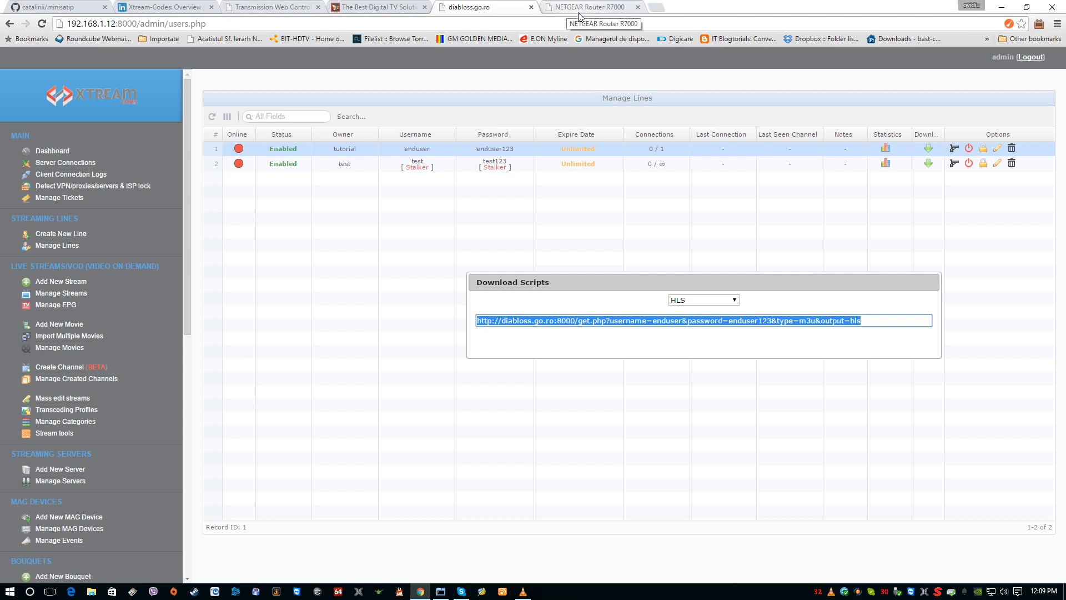
Step: Replace the host in VLC's network playlist link with 192.168.1.12 and play the stream
left_click(522, 592)
left_click(357, 224)
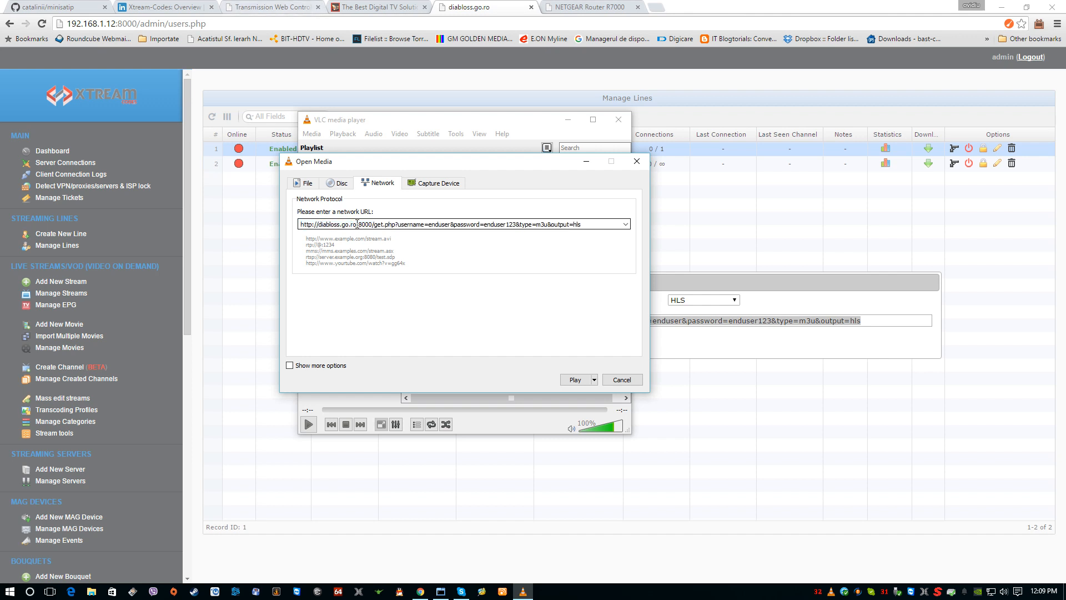
left_click_drag(351, 224, 333, 226)
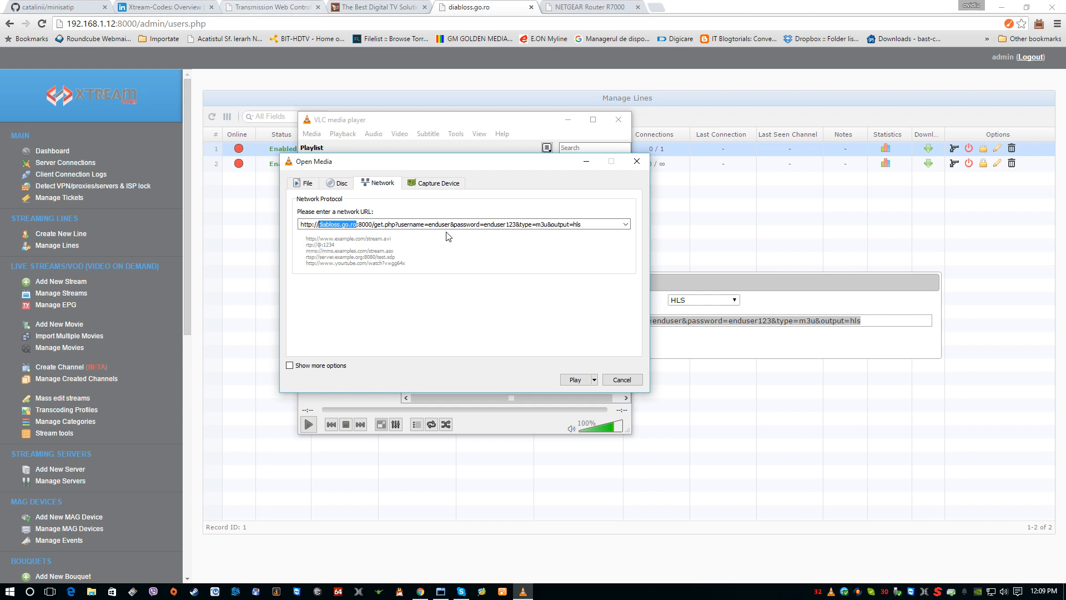
type("192.16")
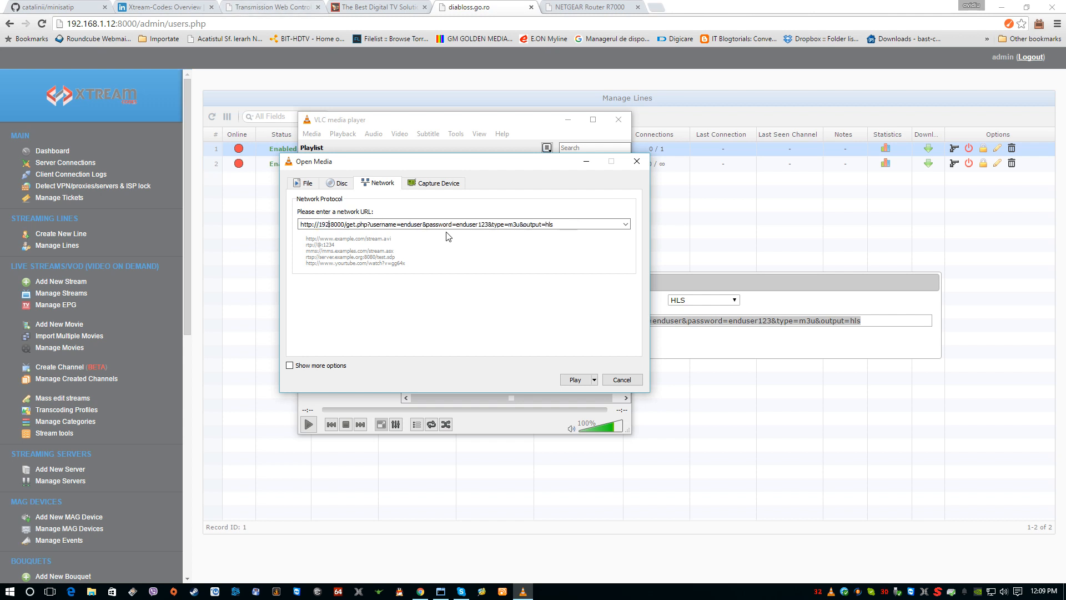
type("8.")
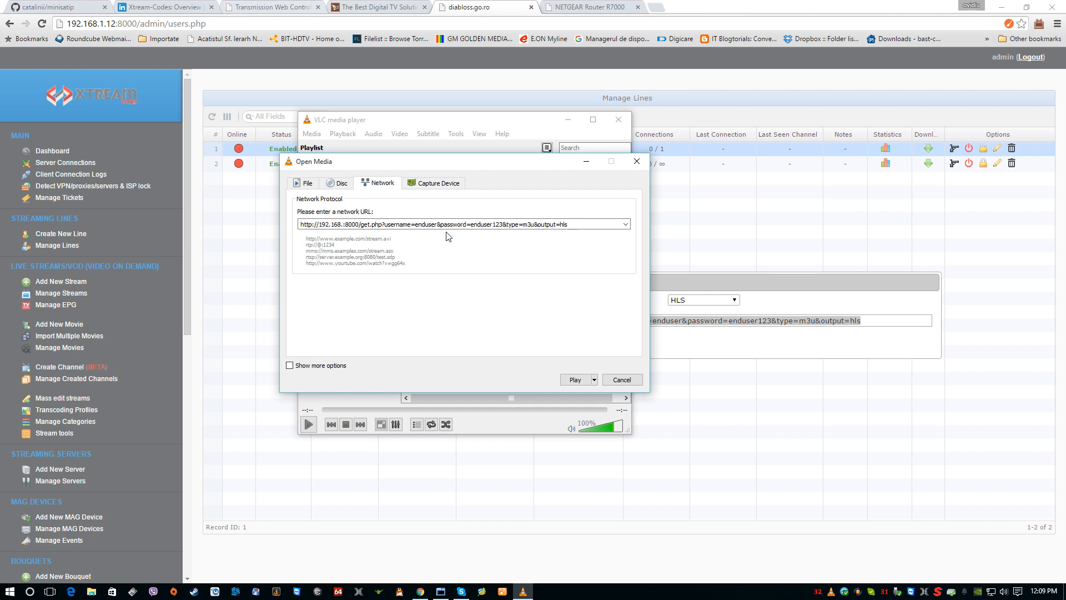
type("1.")
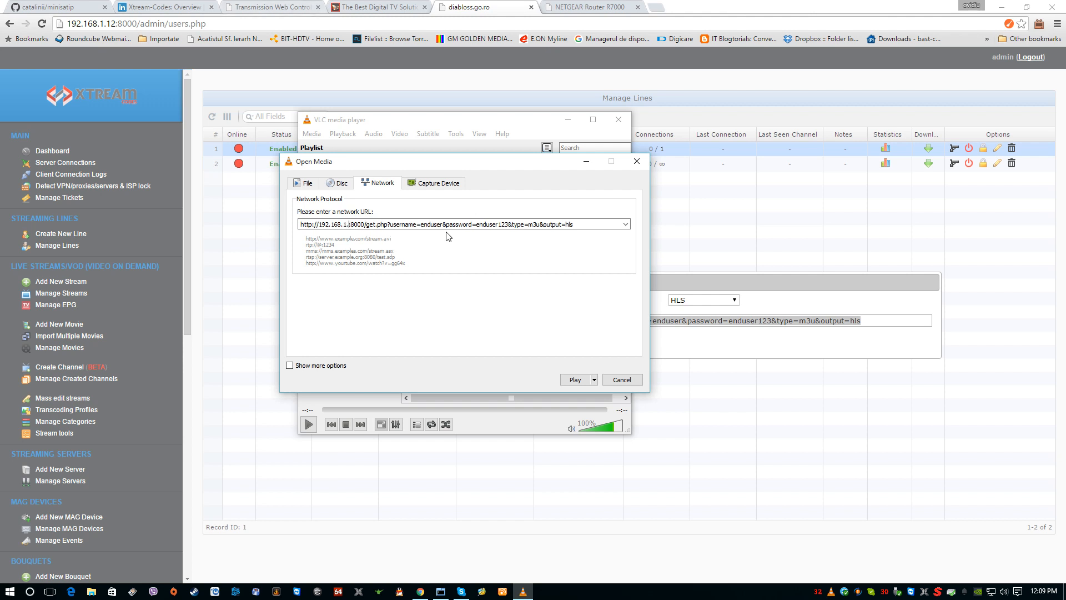
type("12")
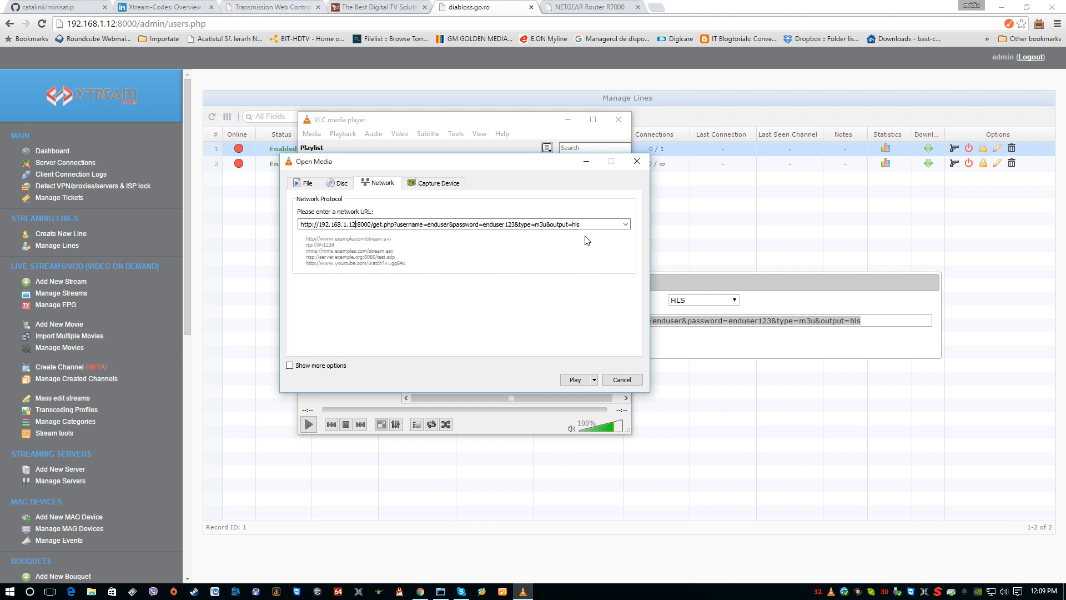
left_click(576, 379)
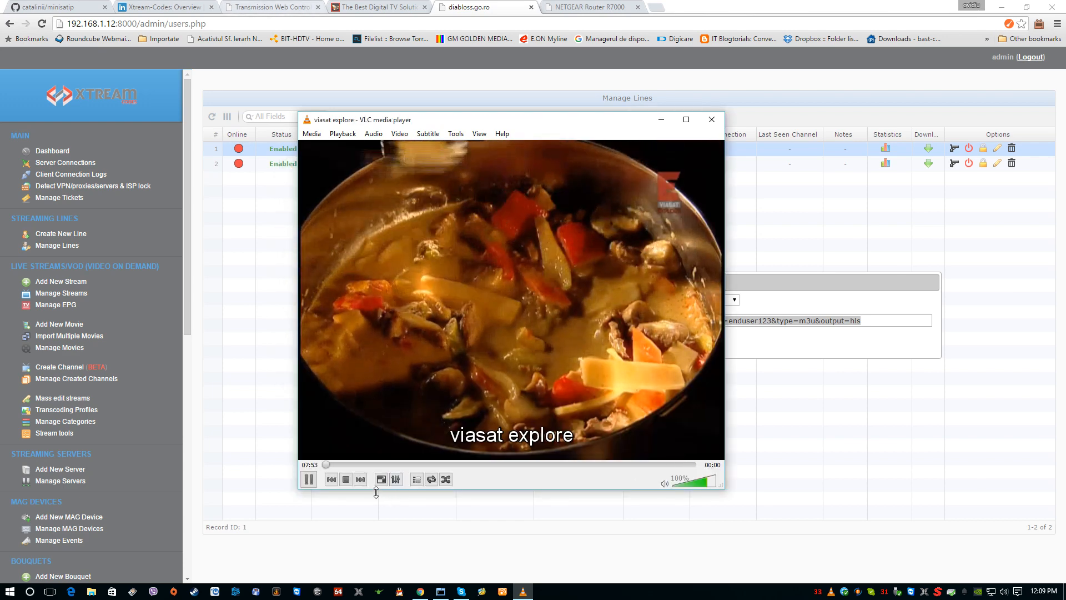
Step: Lower the playback volume to about 42% and play the romaniatv channel from the playlist
left_click(690, 482)
left_click(688, 481)
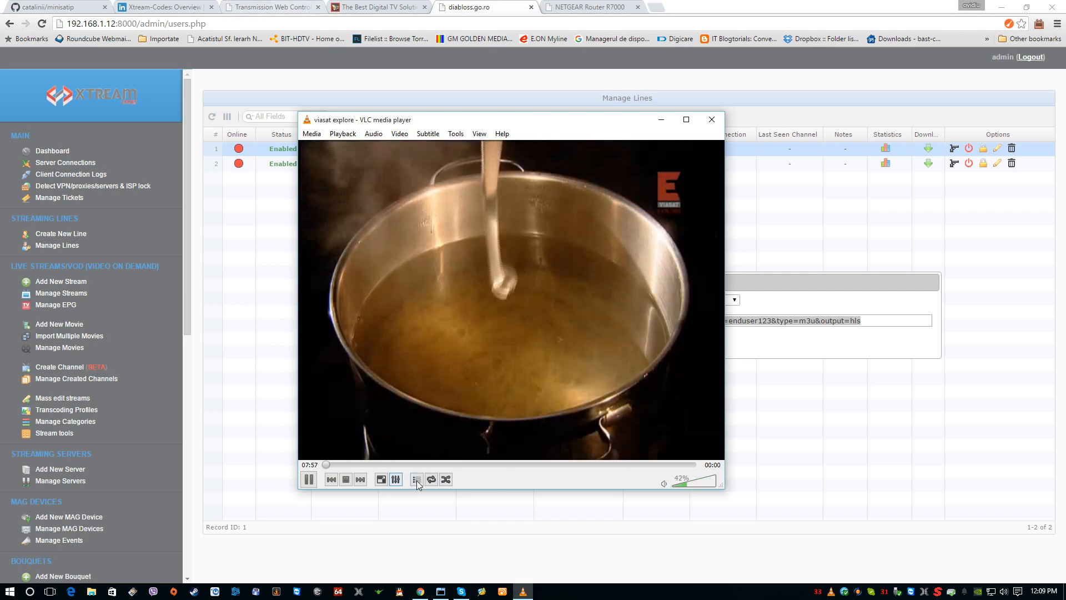
left_click(417, 480)
left_click(440, 182)
left_click(439, 194)
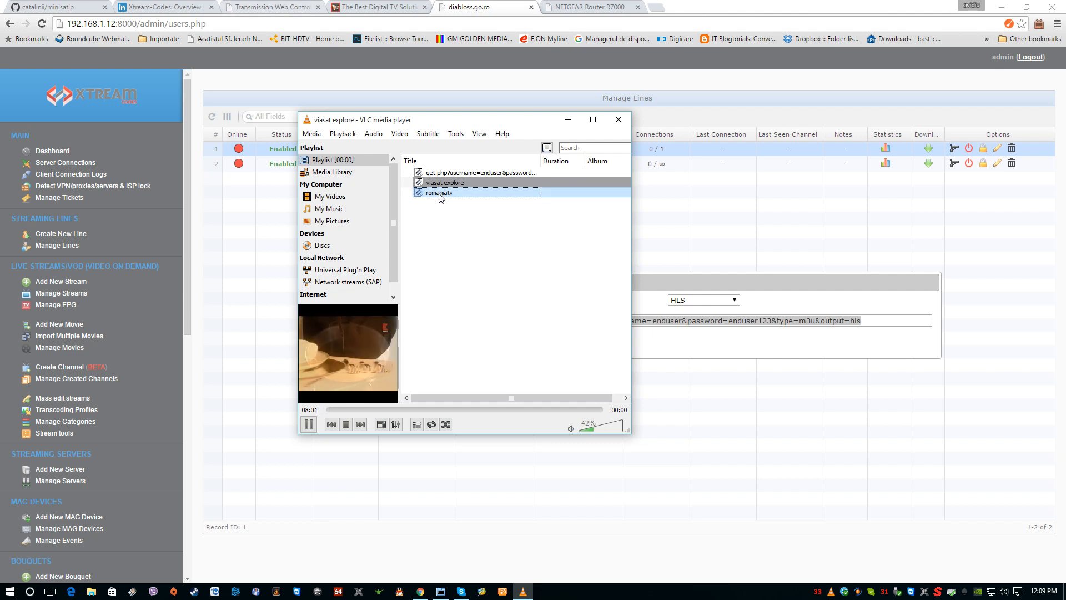
double_click(440, 193)
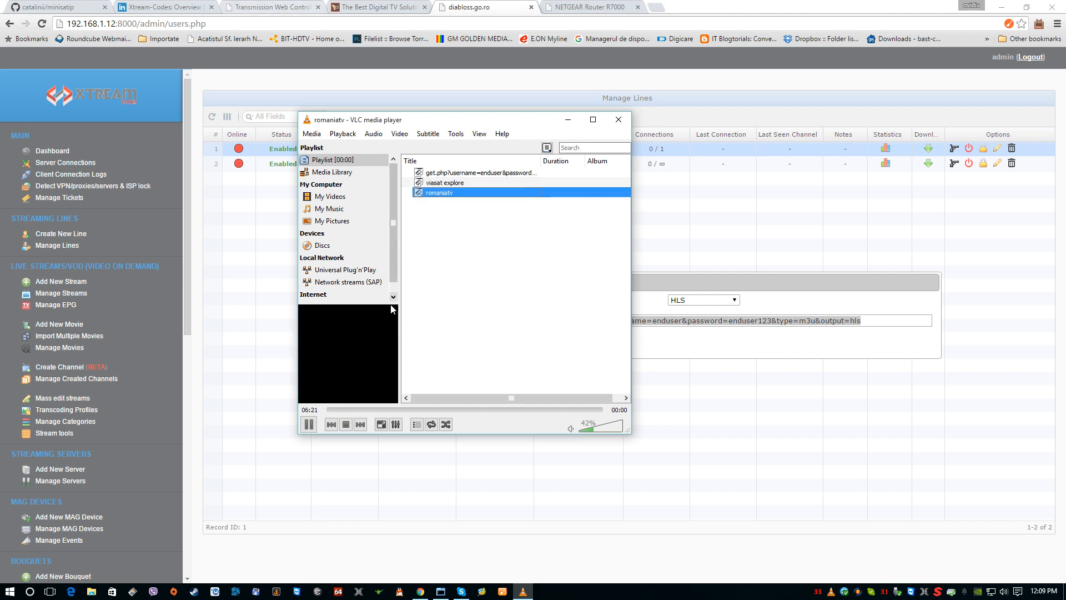
Step: View the romaniatv channel in full screen, exit full screen and return to the playlist
double_click(369, 338)
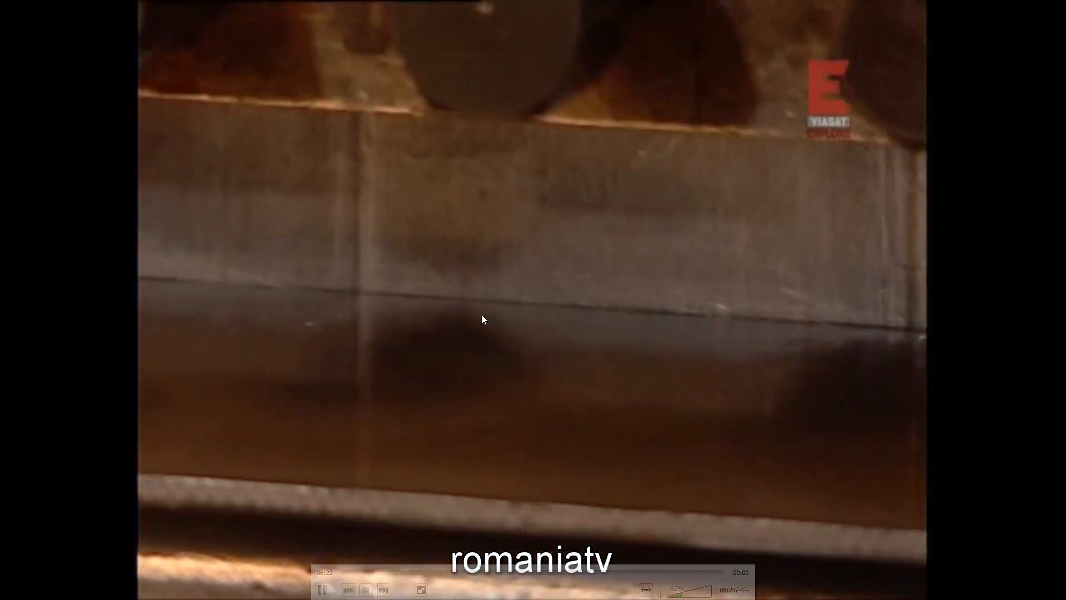
double_click(482, 318)
left_click(417, 479)
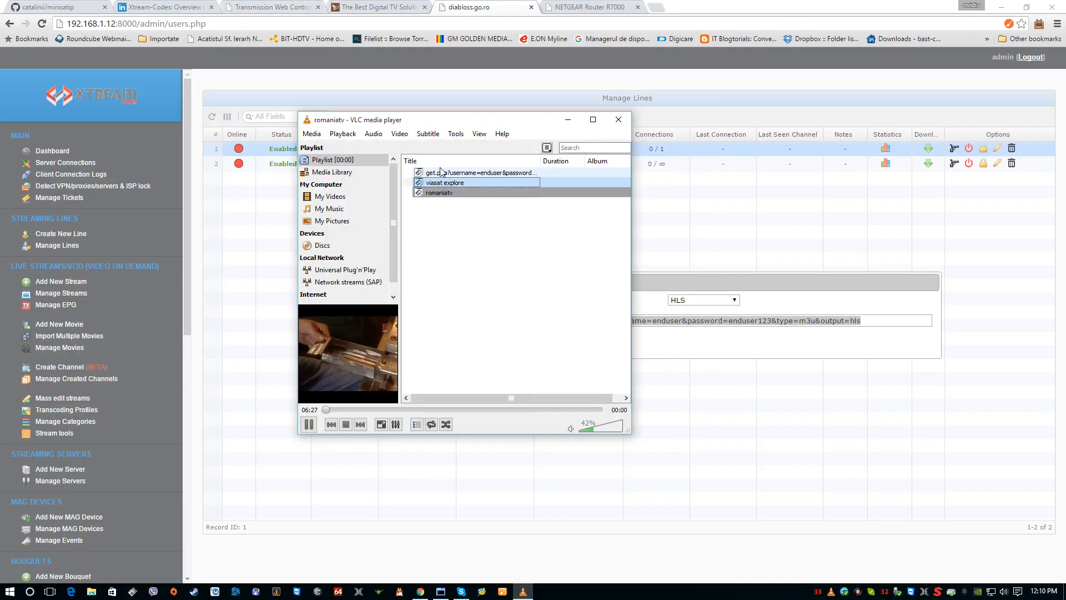
Step: Close the NETGEAR router tab in Chrome, and stop playback in VLC and close the player
left_click(572, 8)
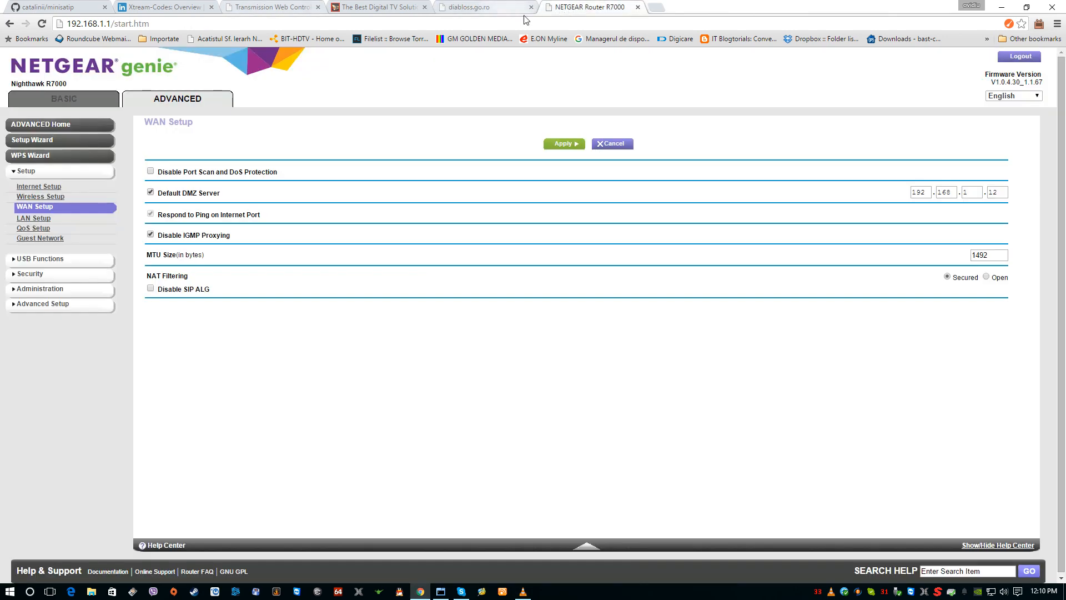
left_click(637, 7)
left_click(522, 591)
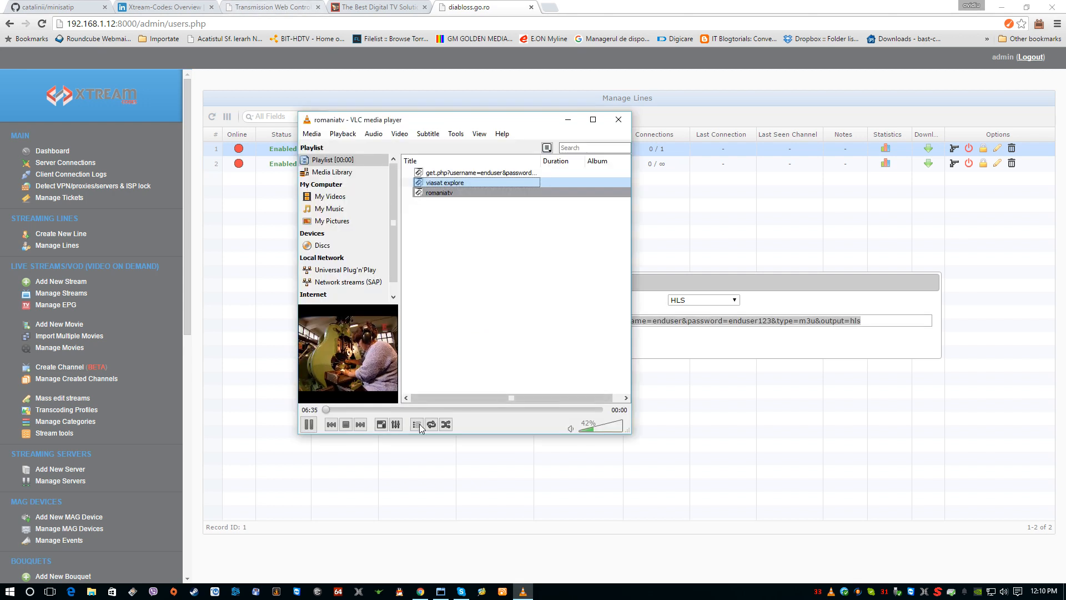
left_click(345, 425)
left_click(618, 119)
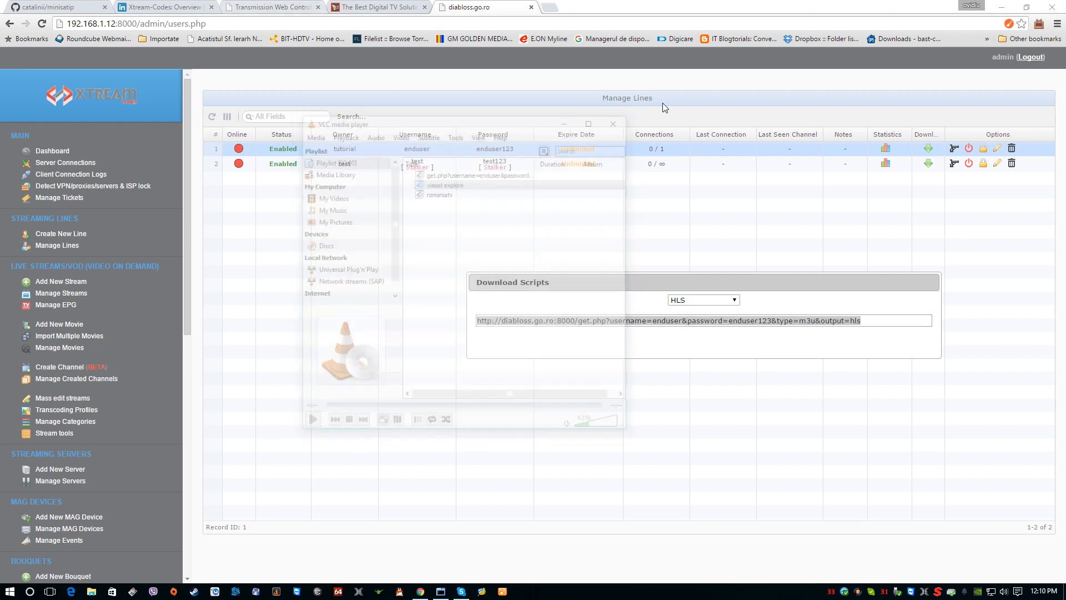
Step: Copy the enduser line's HLS playlist link from the Download Scripts dialog and minimize the browser
right_click(555, 323)
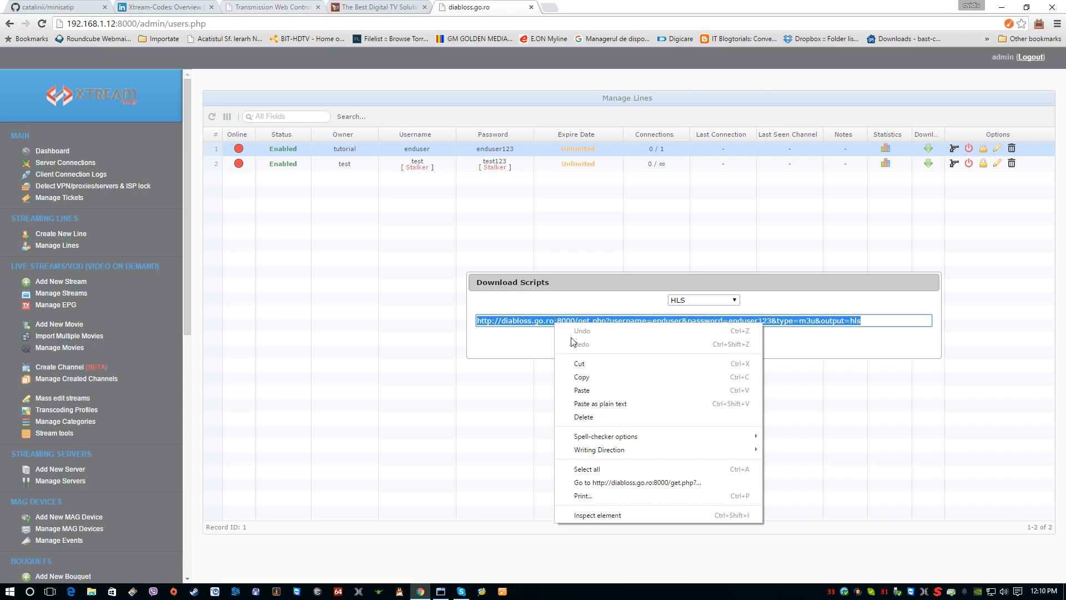
left_click(592, 375)
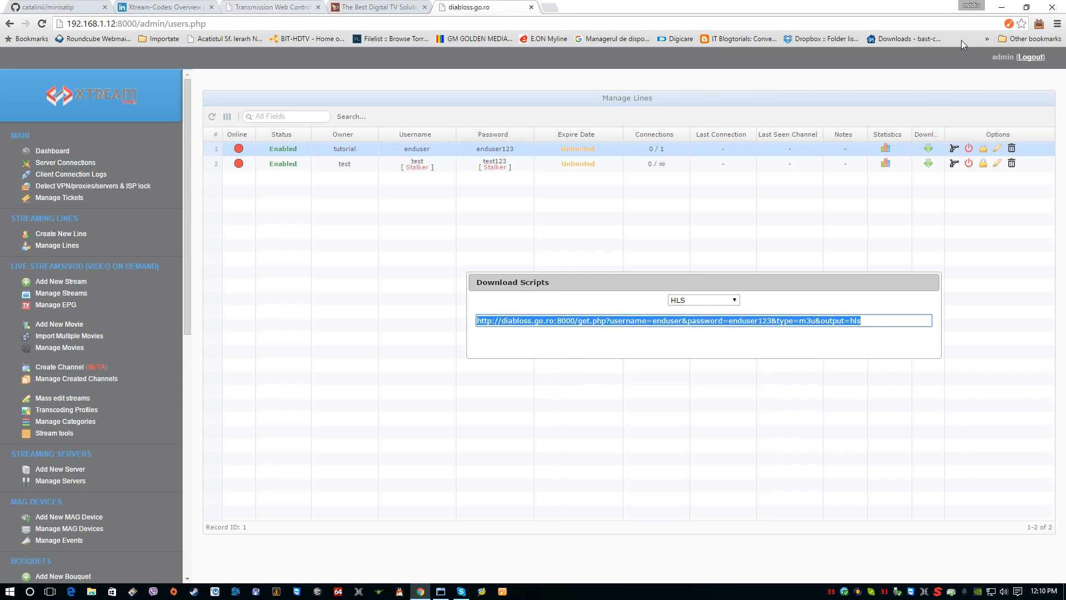
left_click(1001, 8)
Step: Launch VLC media player from the desktop and play the copied playlist link as a network stream
double_click(105, 23)
left_click(312, 134)
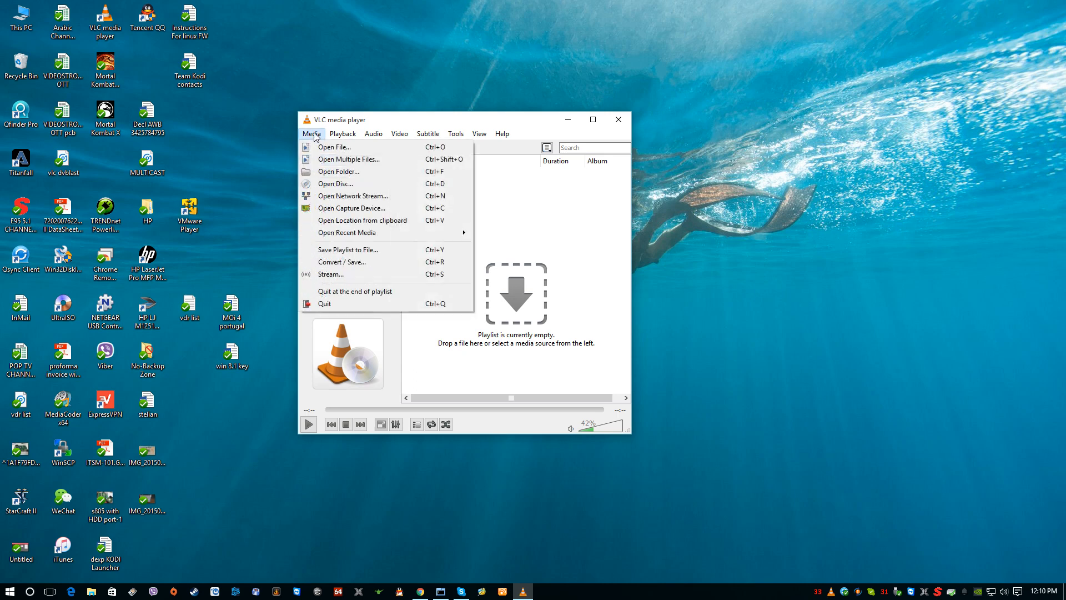
left_click(333, 195)
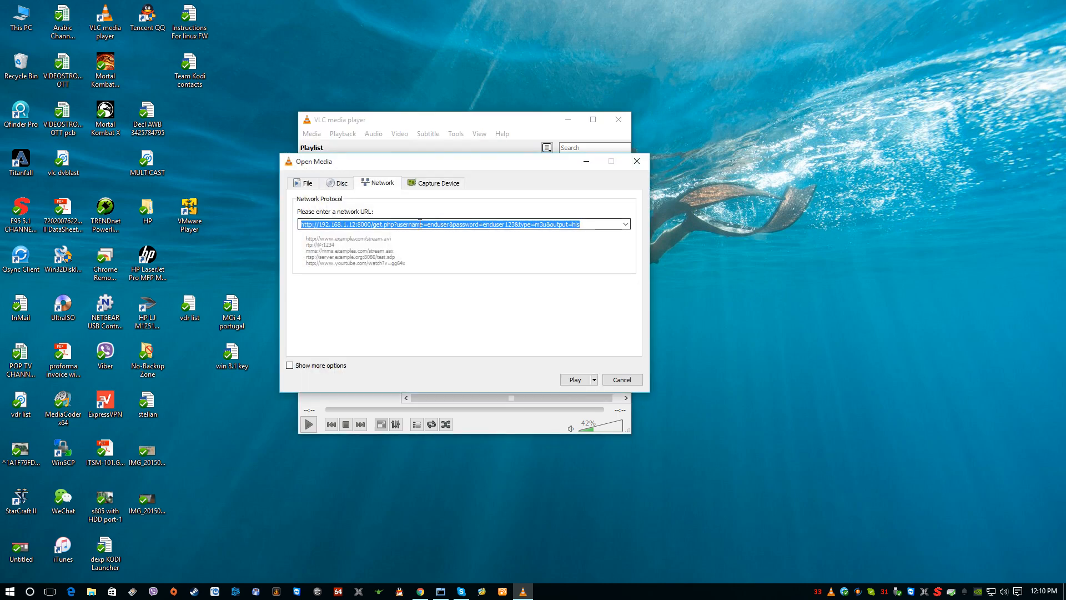
right_click(430, 224)
left_click(455, 282)
left_click(575, 380)
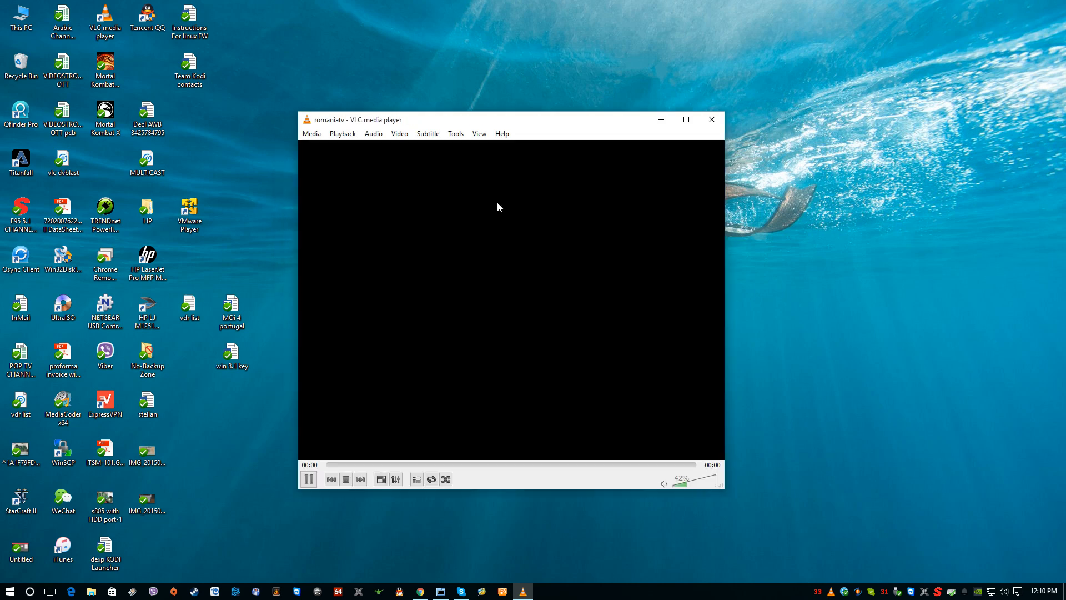
Step: Show the VLC playlist, stop playback and switch back to the Xtream Codes panel in Chrome
left_click(417, 481)
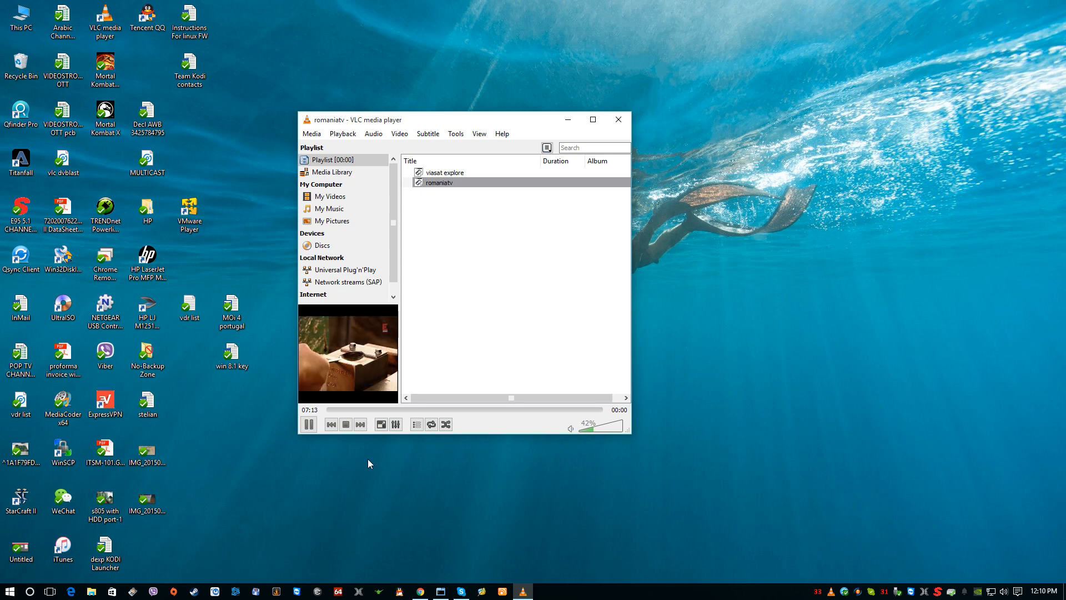
left_click(346, 424)
left_click(421, 591)
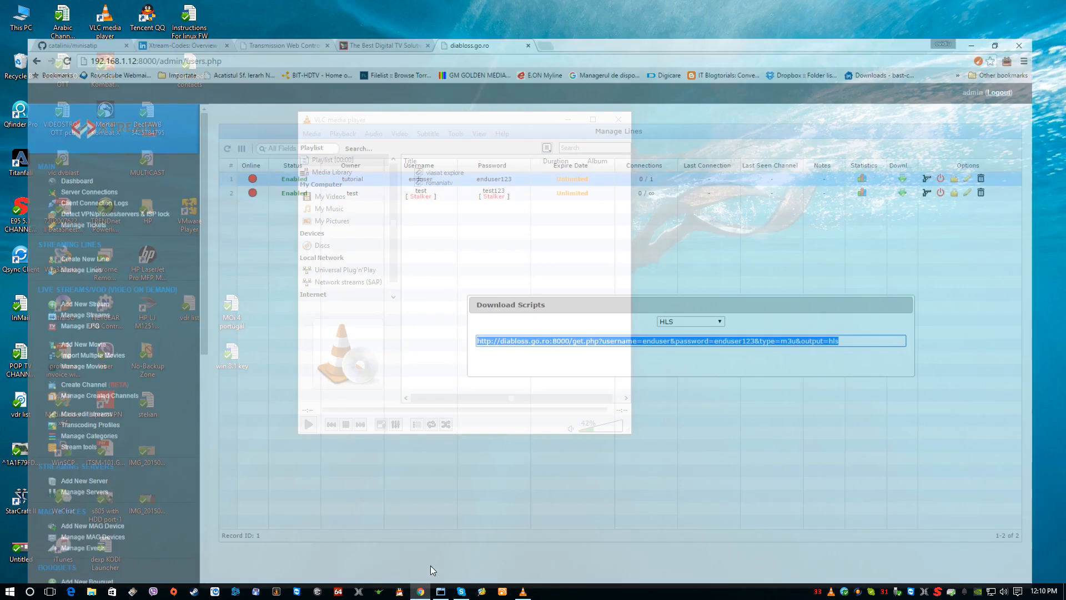